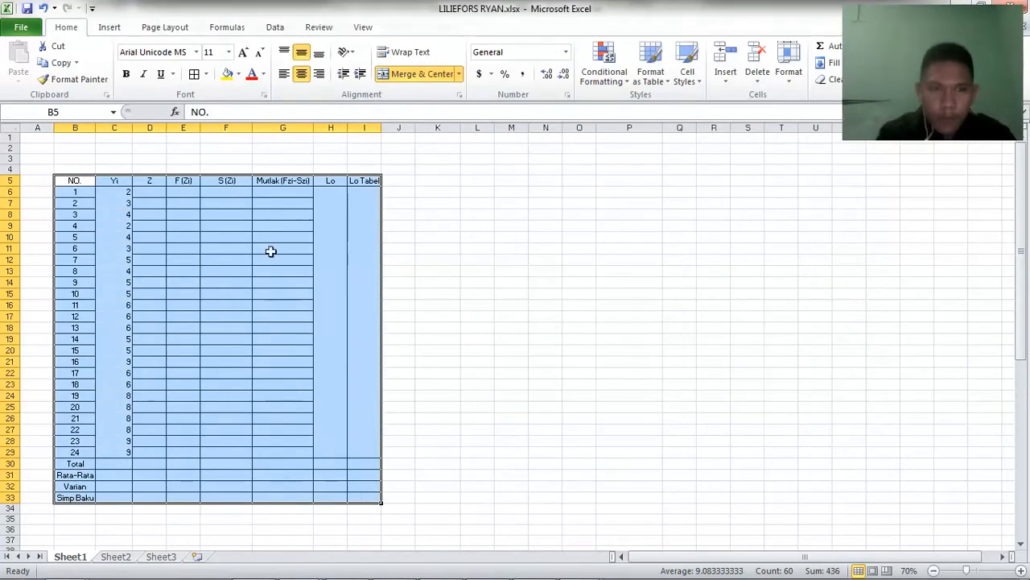
Step: Apply all borders to the table B5:I33 and centre its contents both vertically and horizontally
left_click(206, 74)
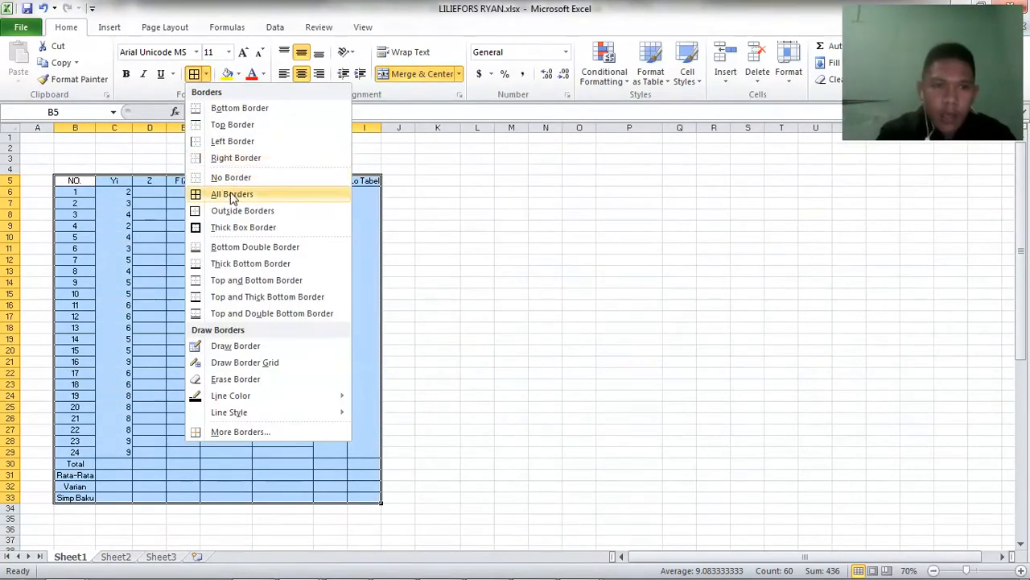
left_click(231, 190)
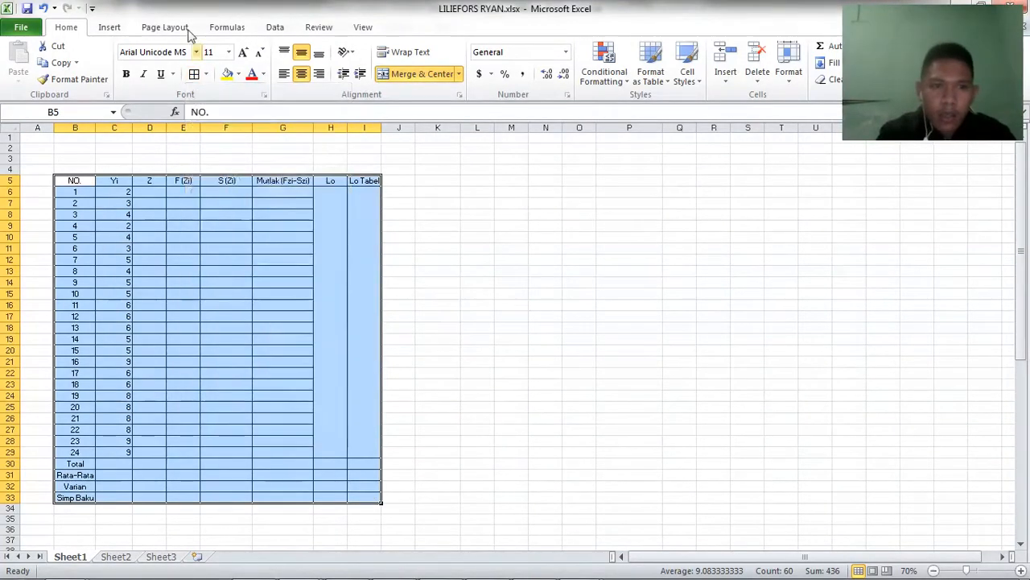
left_click(302, 54)
left_click(302, 73)
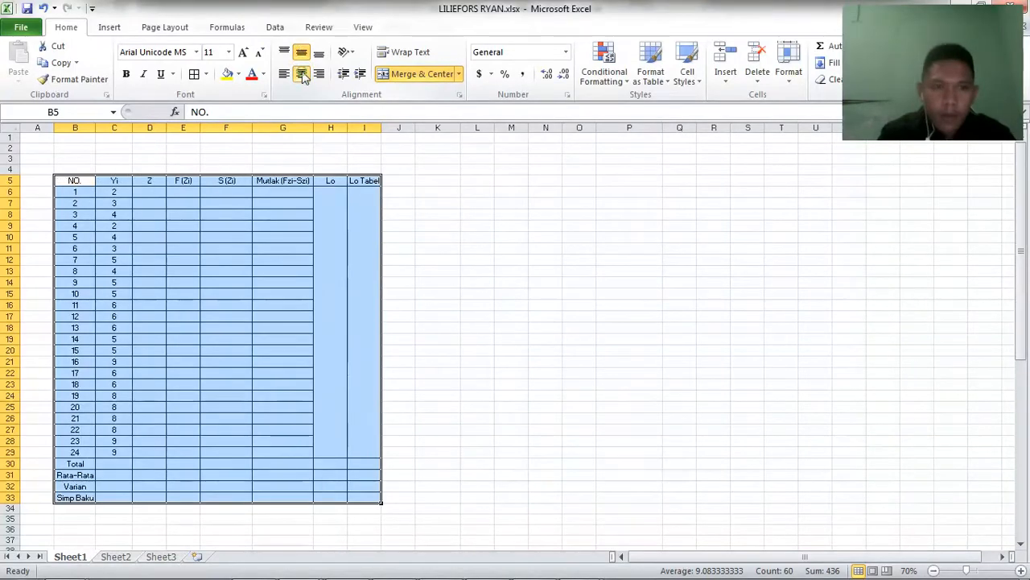
left_click(186, 258)
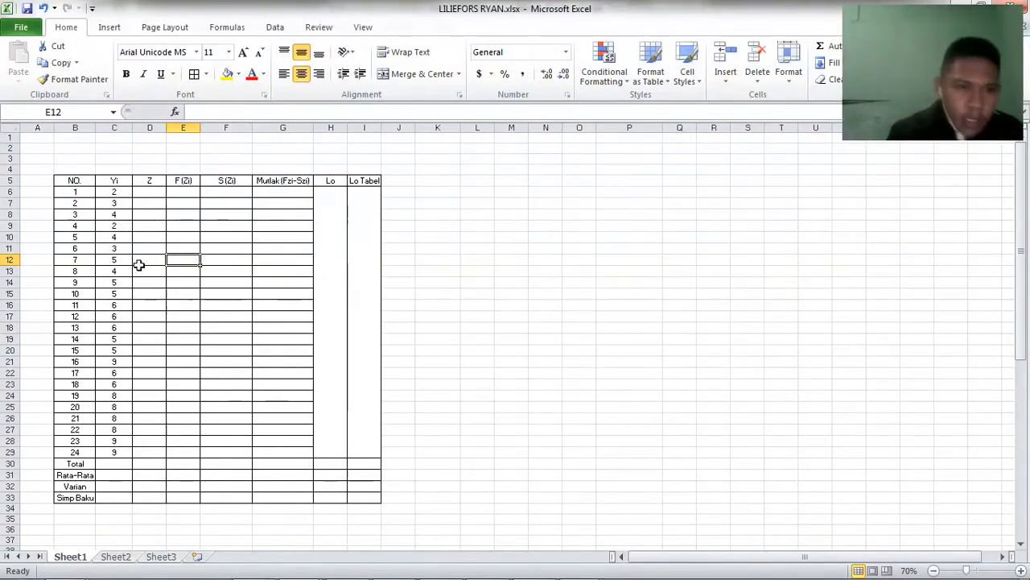
left_click(145, 190)
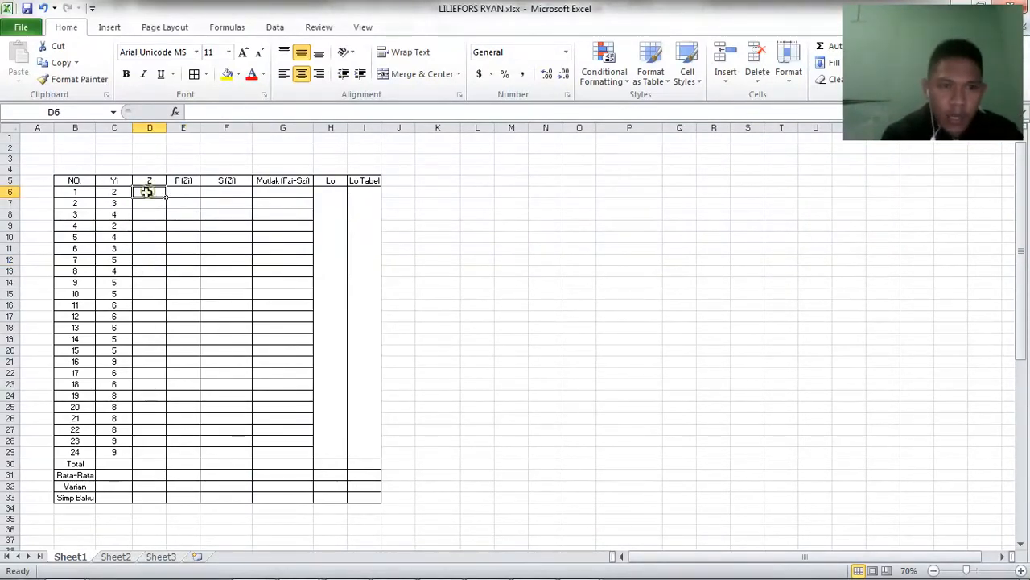
Step: Calculate the total of the Yi values in C30 with =SUM(C6:C29)
left_click(105, 464)
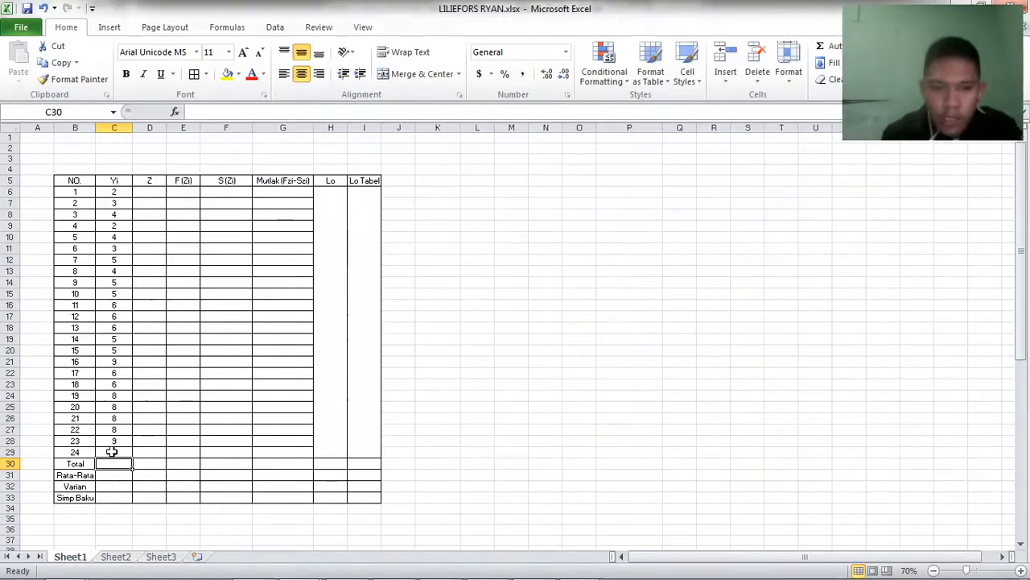
type("=")
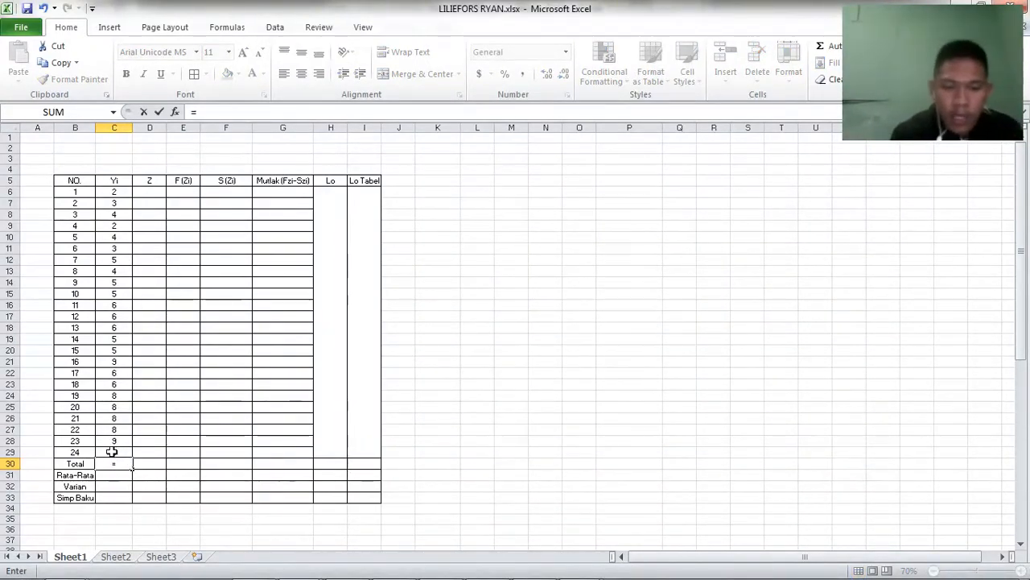
type("SUM(")
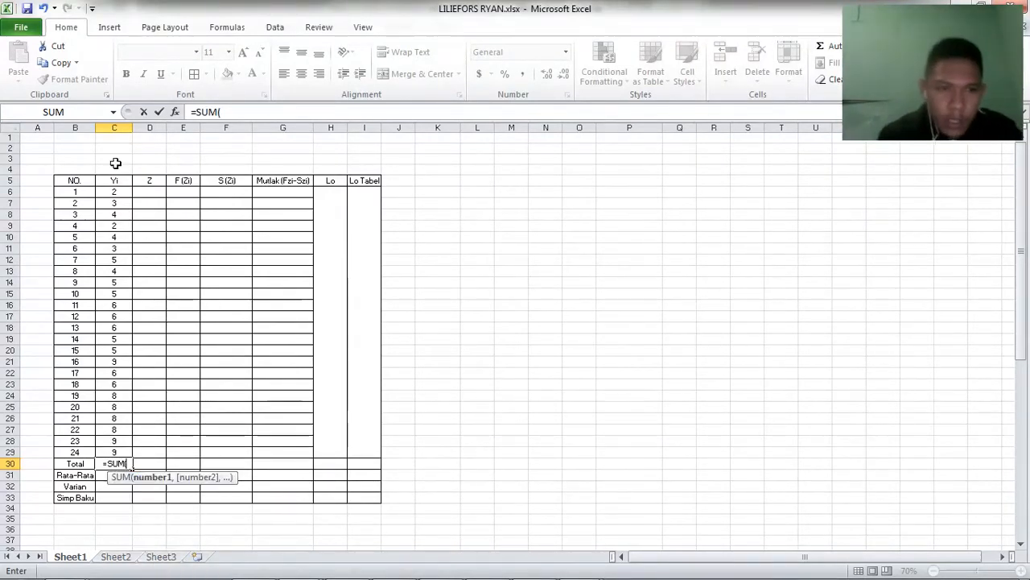
left_click_drag(113, 192, 117, 445)
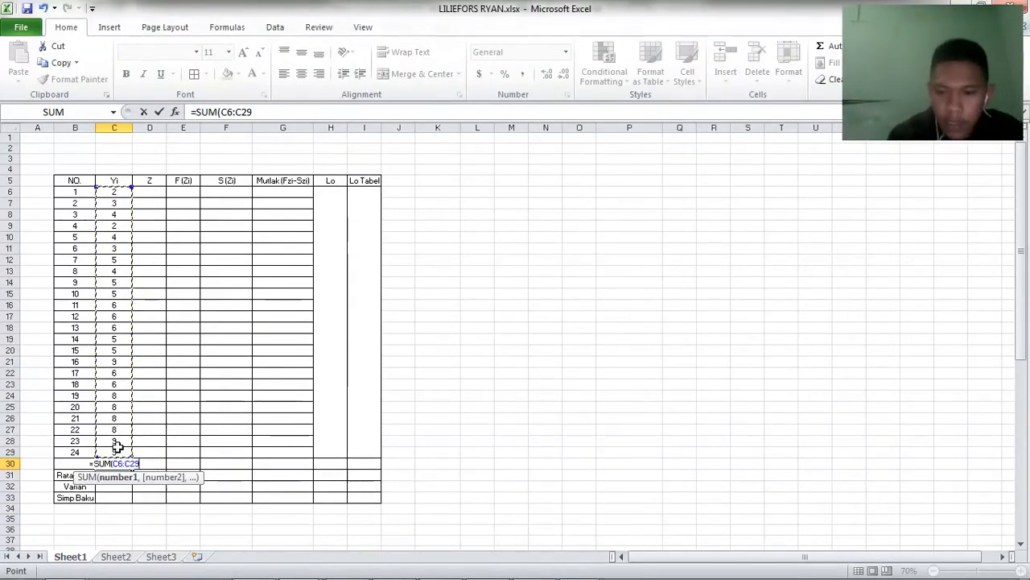
type(")")
key("Return")
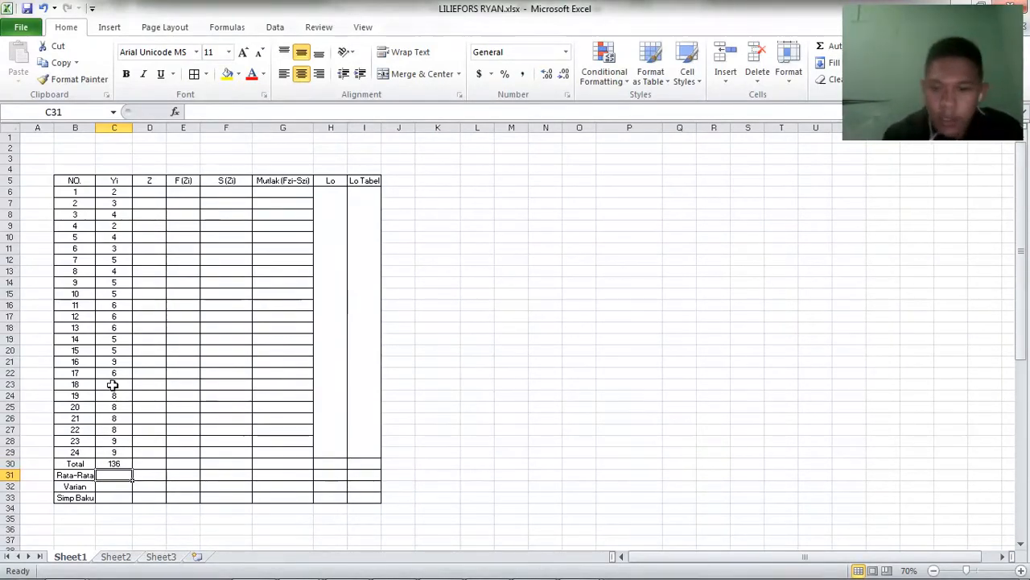
Step: Calculate the mean of the Yi values in the Rata-Rata cell C31 with =AVERAGE(C6:C29)
type("=AVERA")
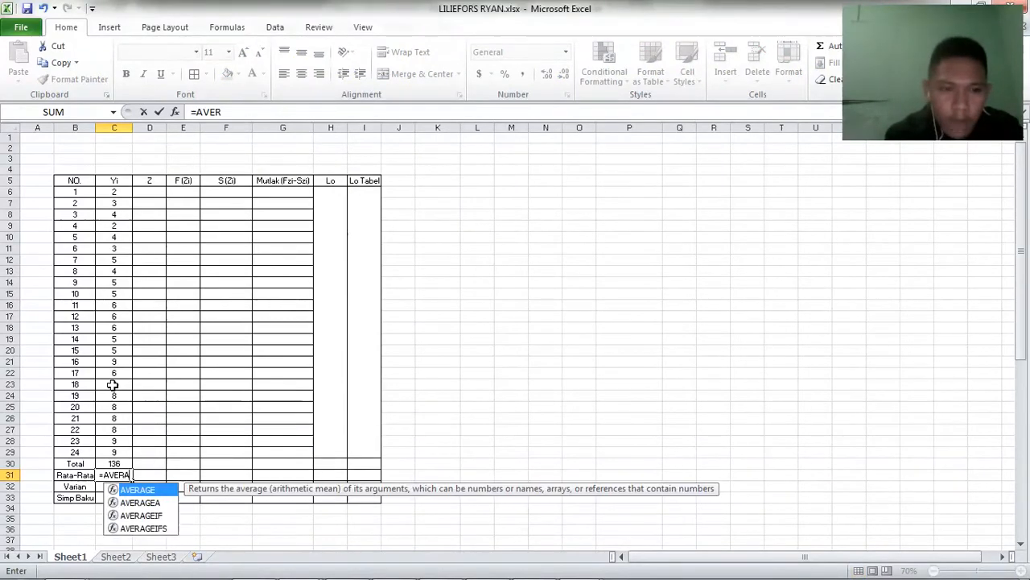
type("GE(")
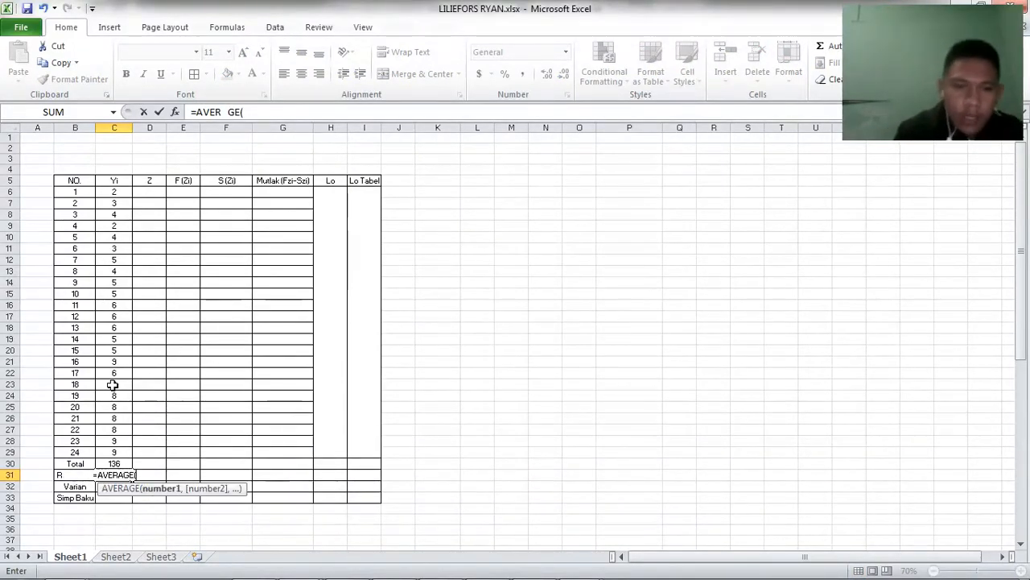
left_click_drag(108, 192, 117, 452)
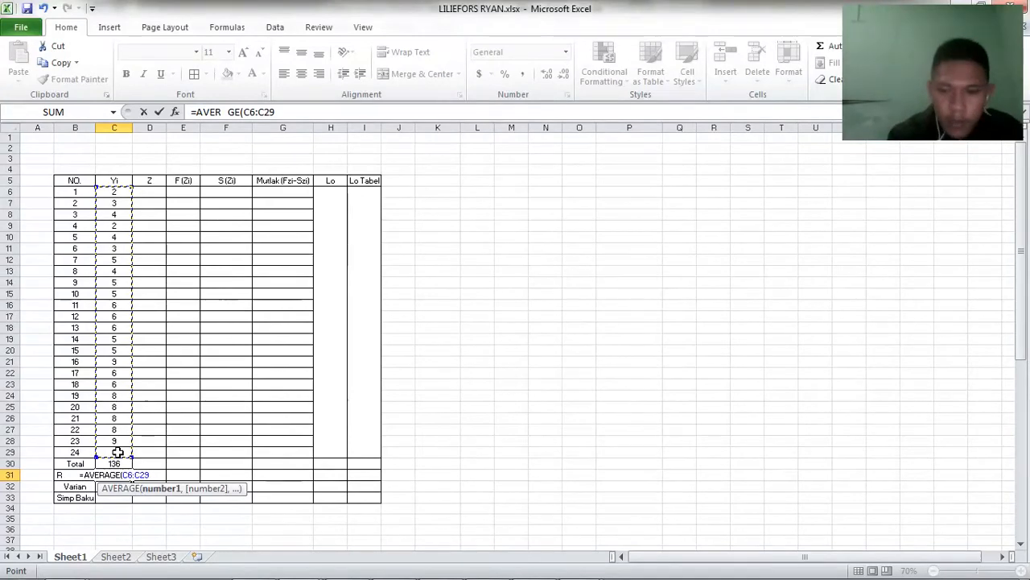
type(")")
key("Return")
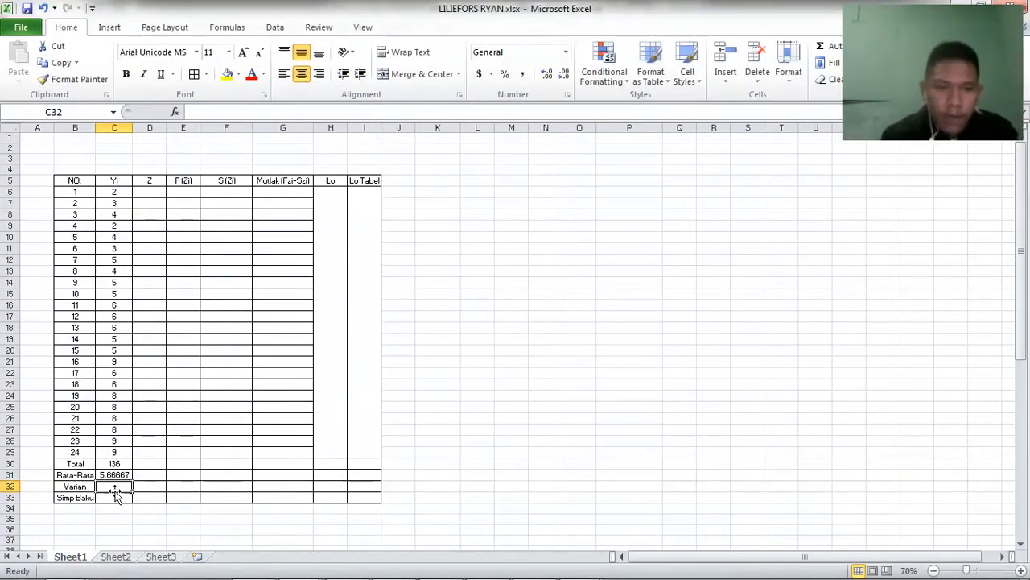
Step: Calculate the variance of the Yi values in the Varian cell C32 with =VAR(C6:C29)
type("=VAR")
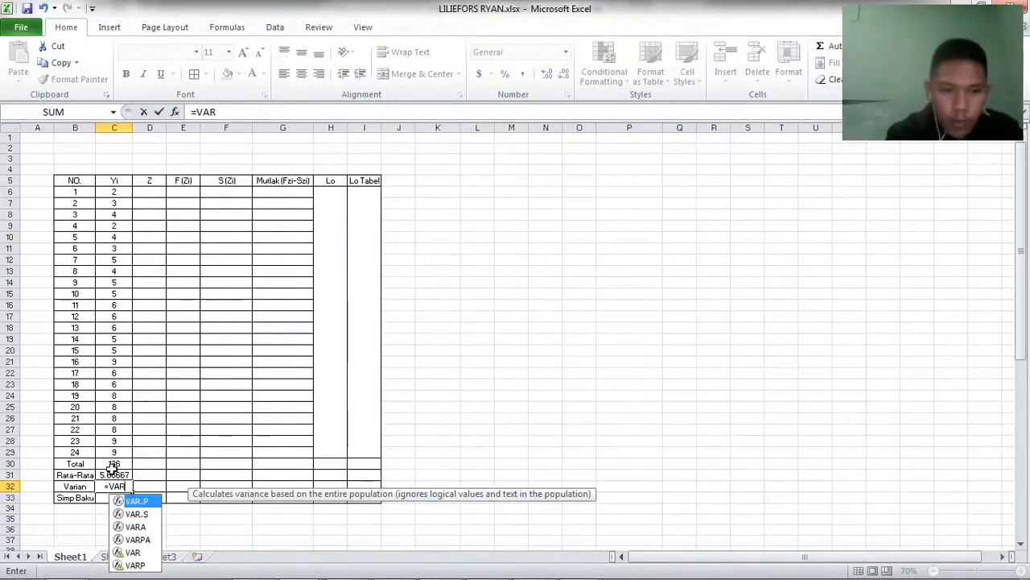
type("(")
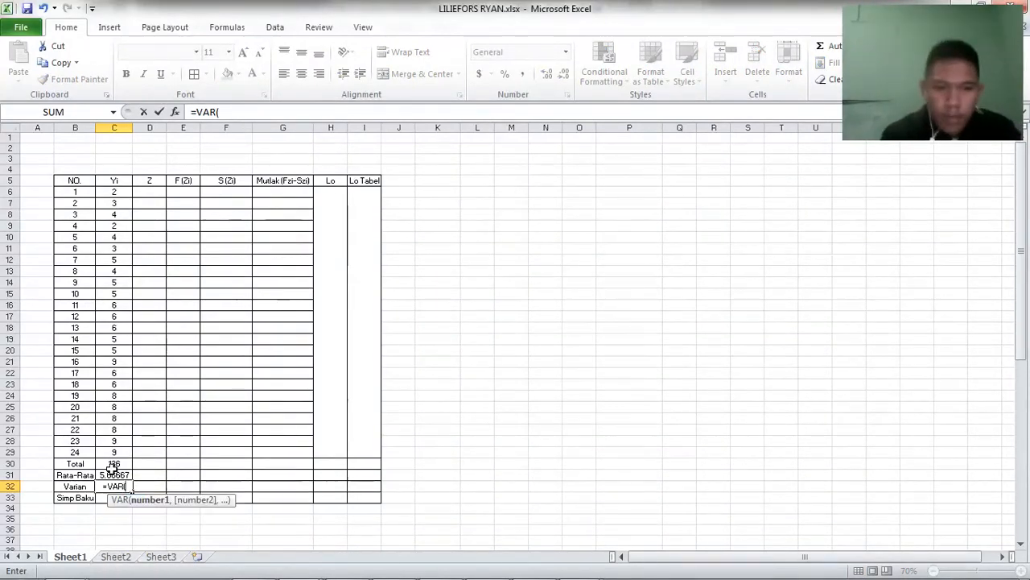
left_click_drag(108, 194, 115, 450)
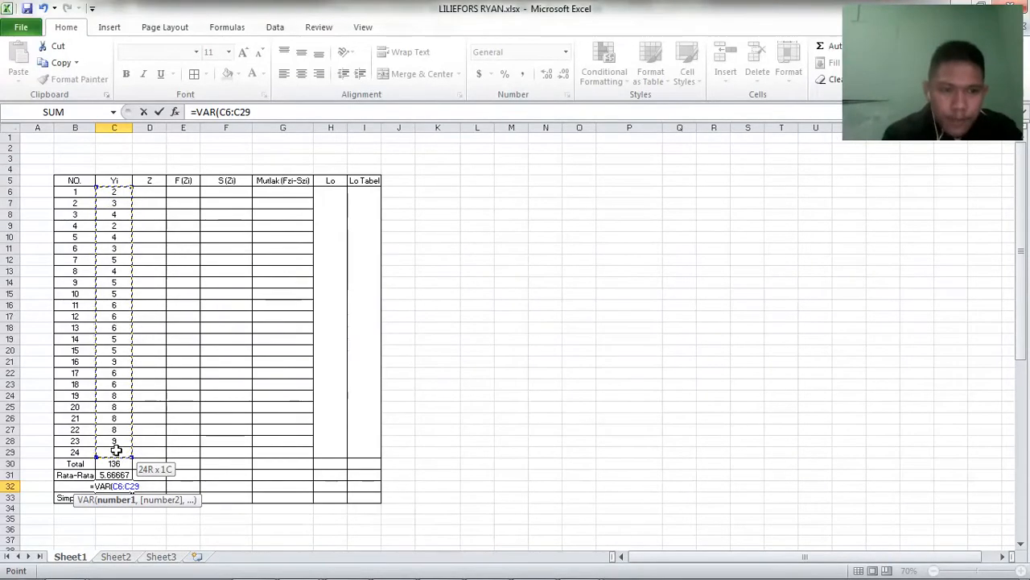
type(")")
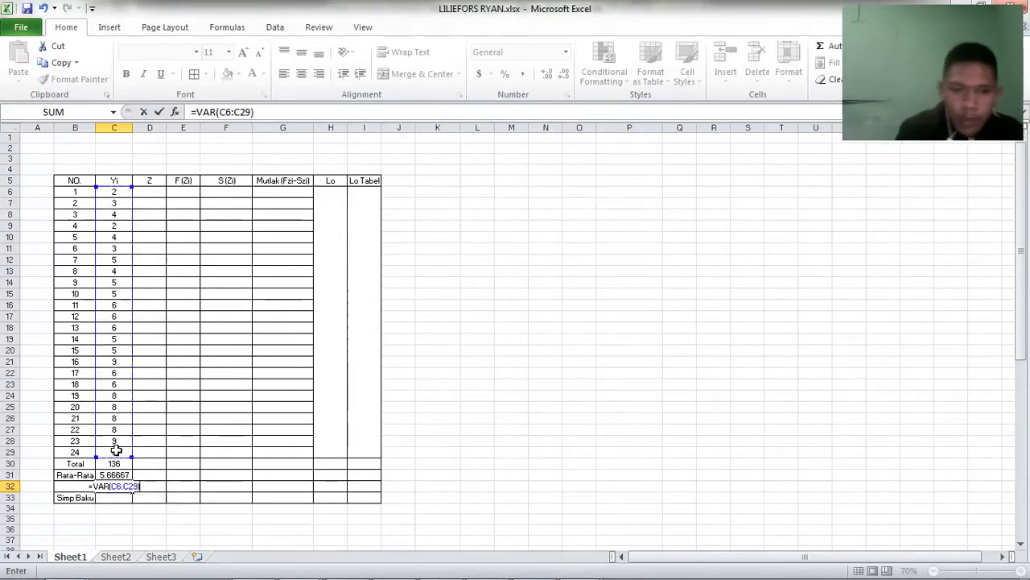
key("Return")
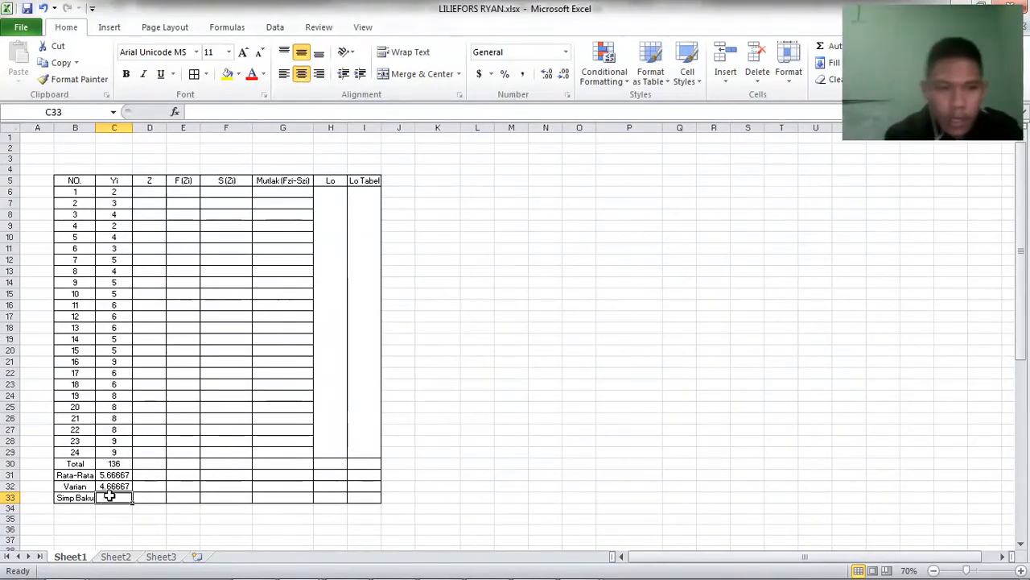
Step: Calculate the standard deviation in the Simp Baku cell C33 as the square root of the variance, =SQRT(C32)
type("=")
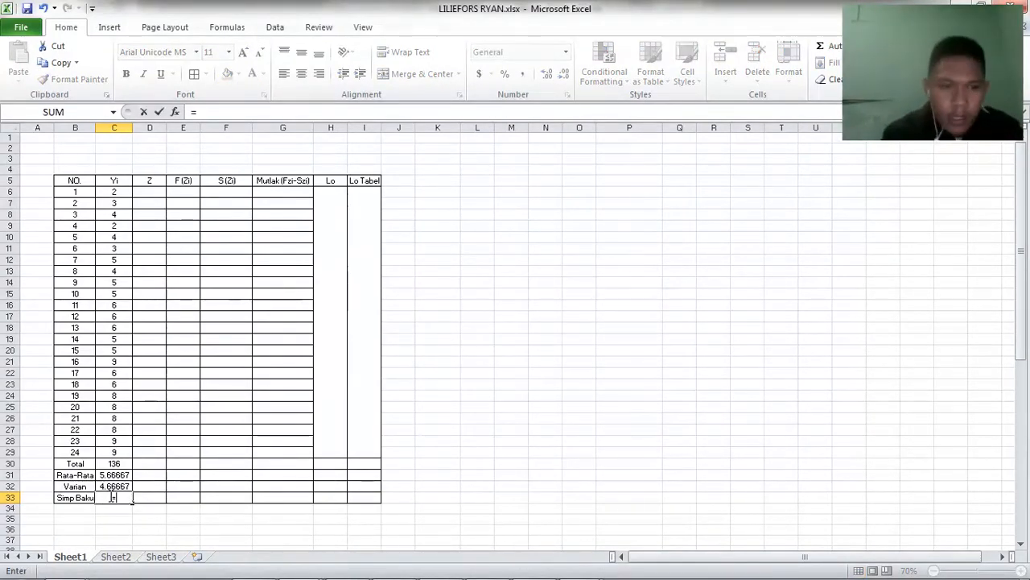
type("SQRT")
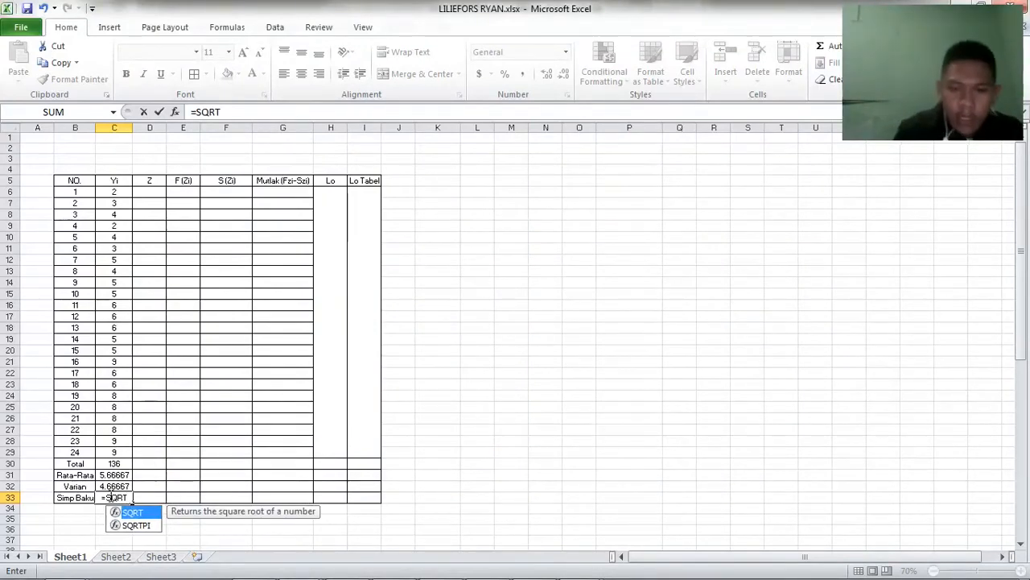
type("(")
left_click(109, 486)
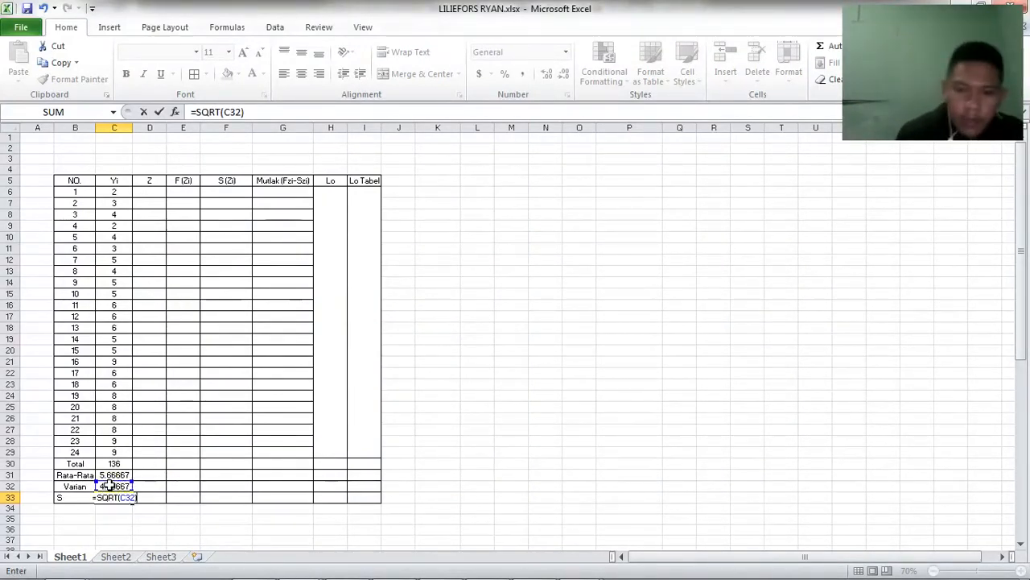
key("Return")
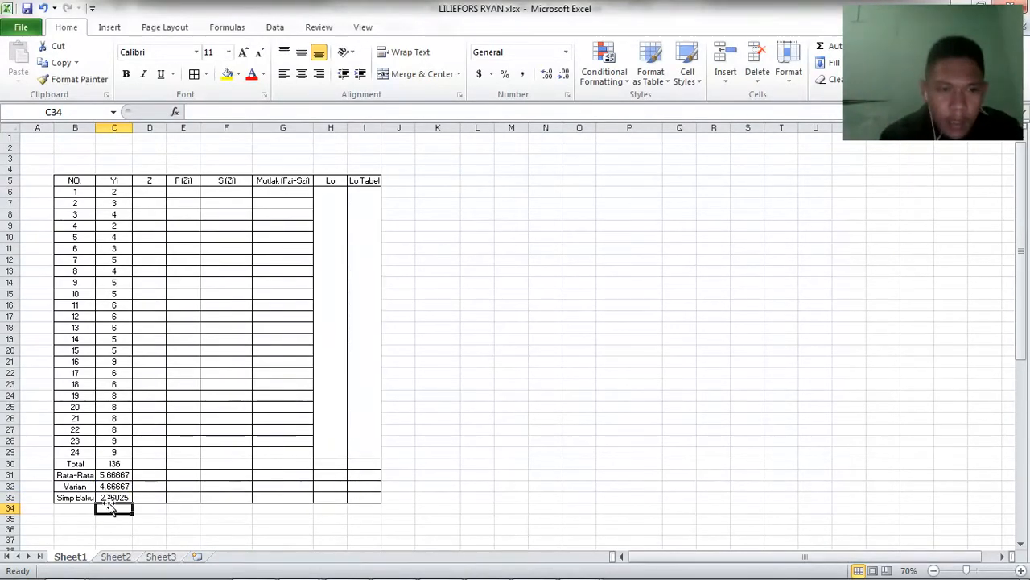
left_click(113, 496)
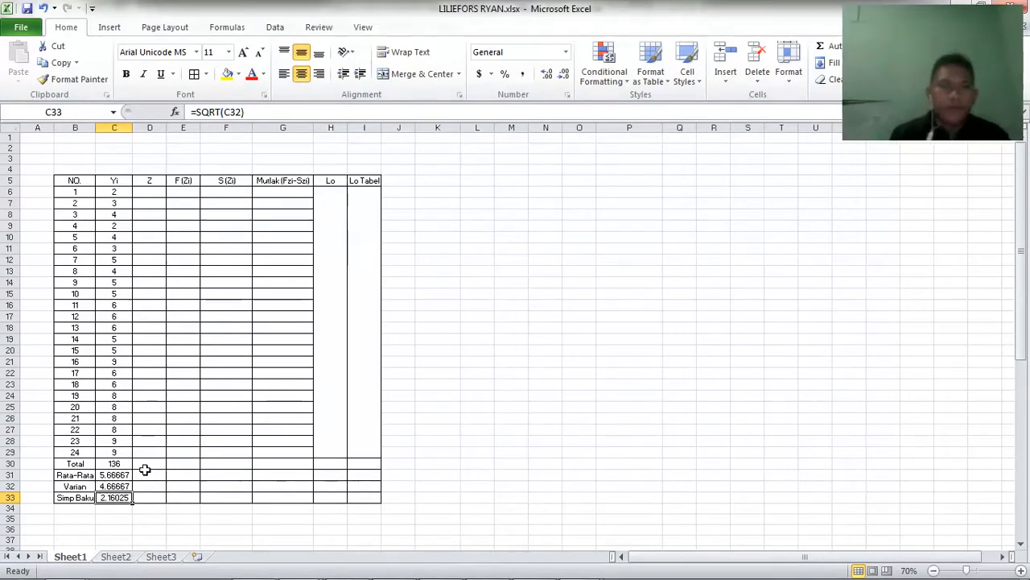
Step: Consult the Z formula on the RUMUS PERHITUNGAN slide in PowerPoint and return to cell D6 of the Excel workbook
left_click(149, 194)
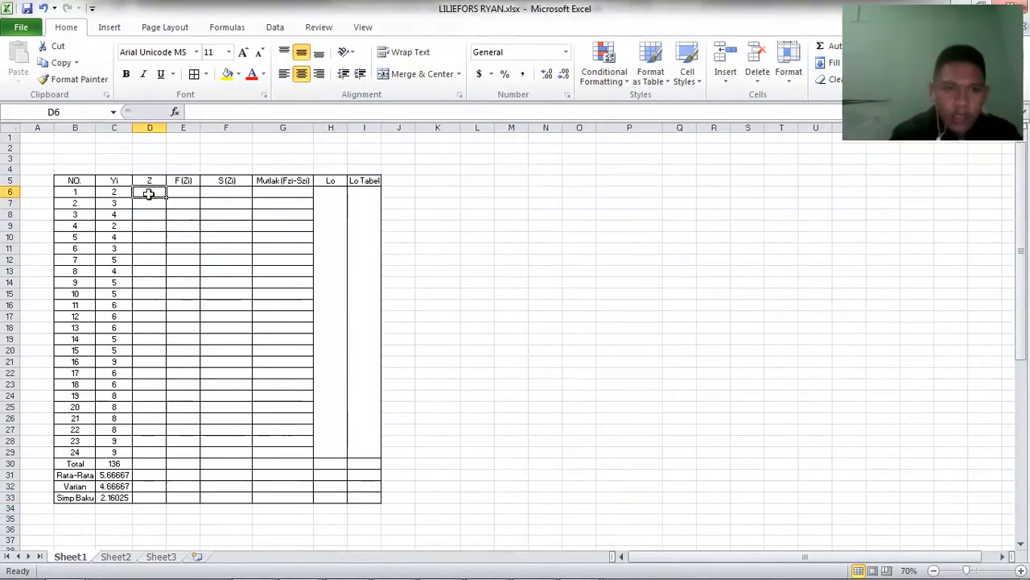
mouse_move(234, 576)
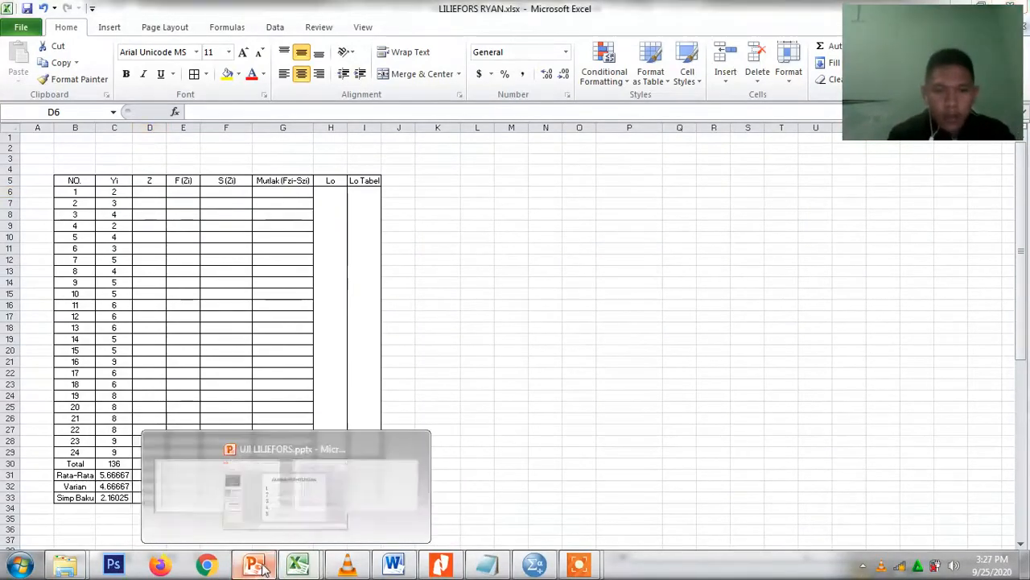
left_click(253, 564)
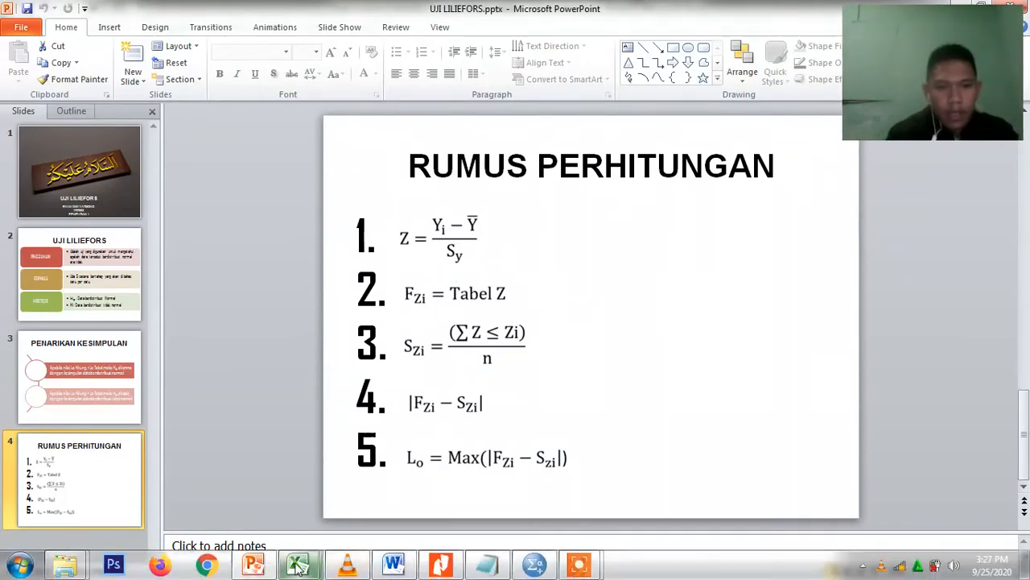
mouse_move(300, 557)
left_click(349, 494)
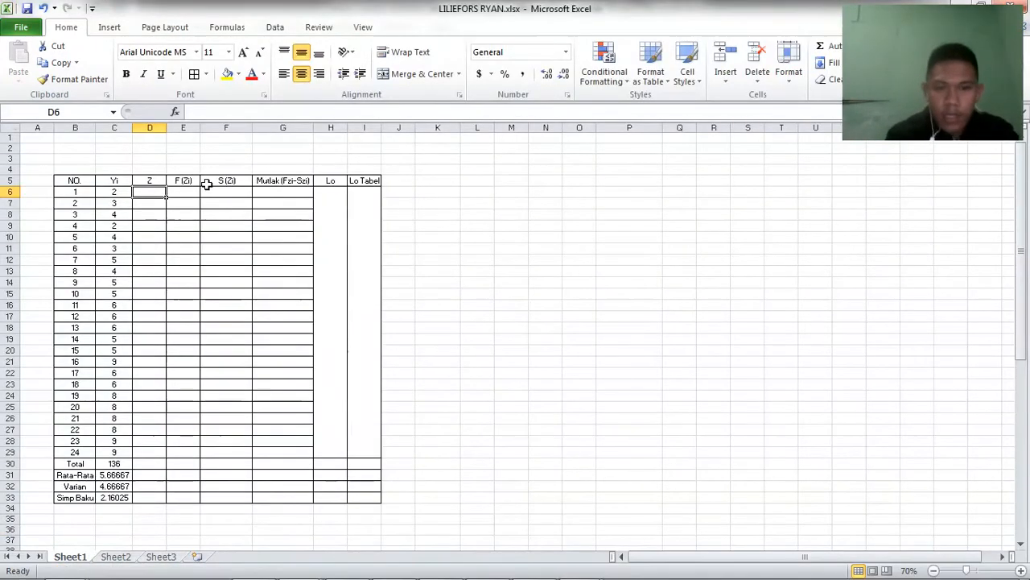
Step: Build the Z formula =(C6-C31)/C33 in cell D6, subtracting the mean from Yi and dividing by the standard deviation
type("=")
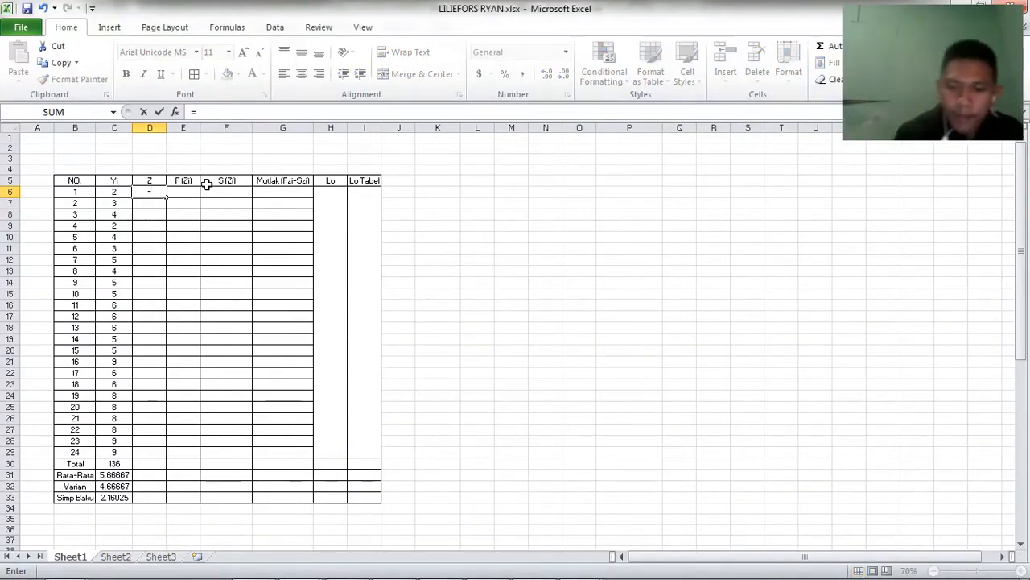
type("(")
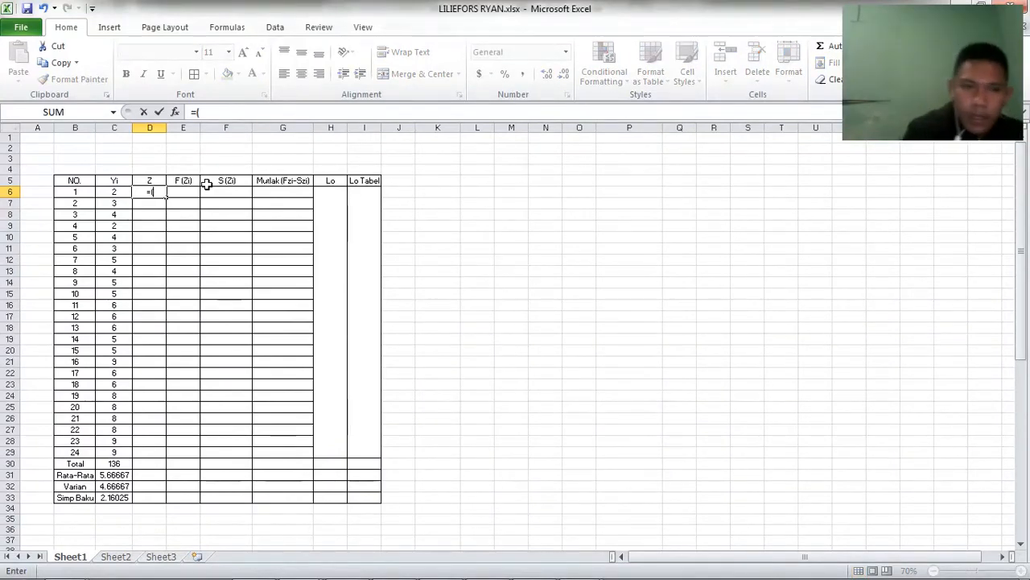
left_click(117, 191)
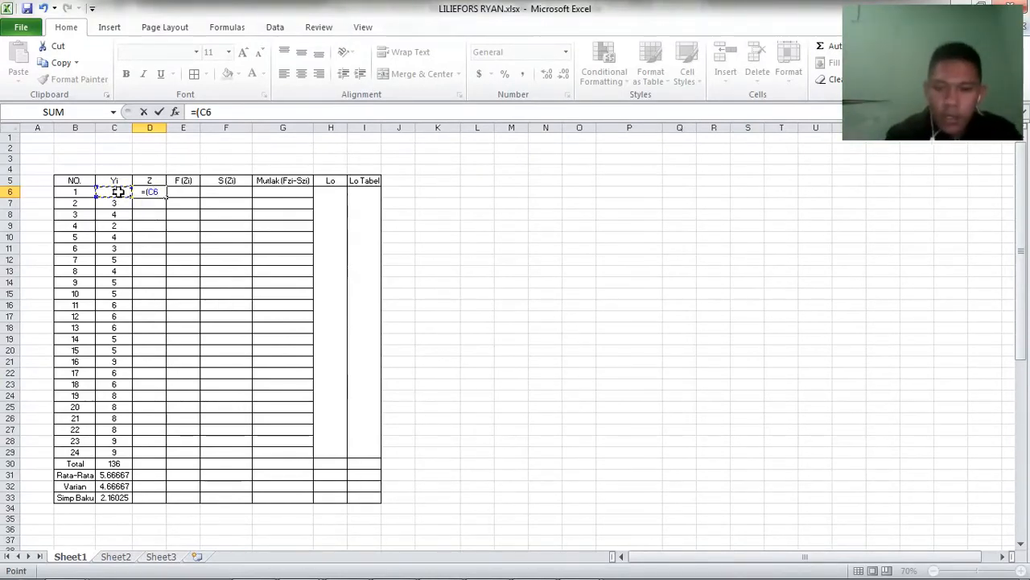
type("-")
left_click(113, 475)
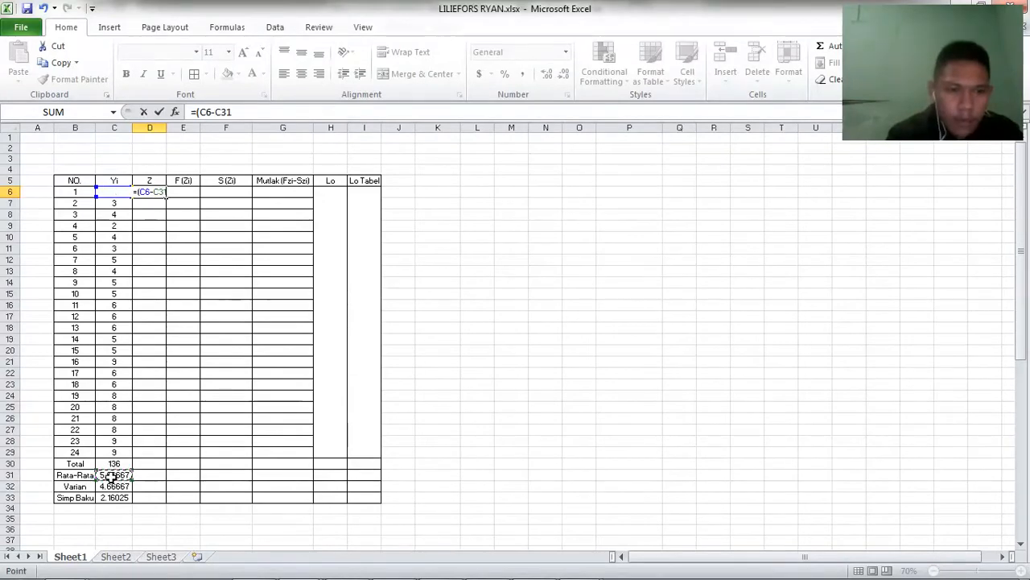
type(")")
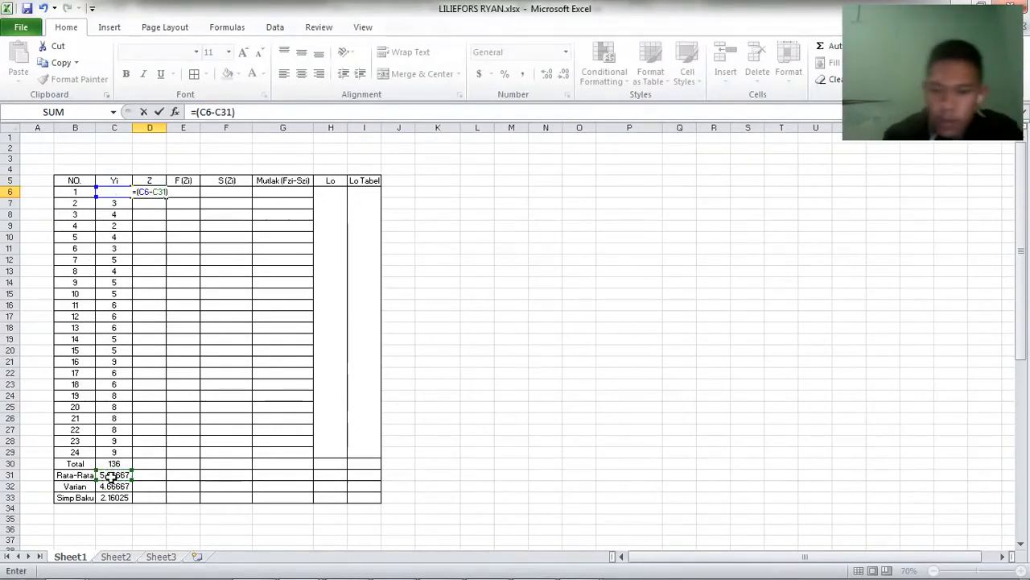
type("/")
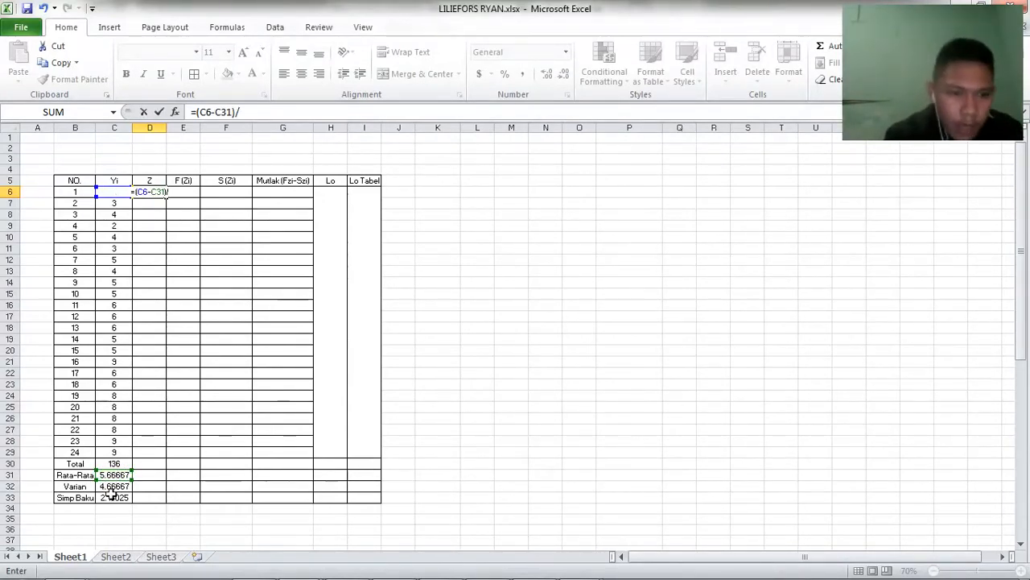
left_click(114, 497)
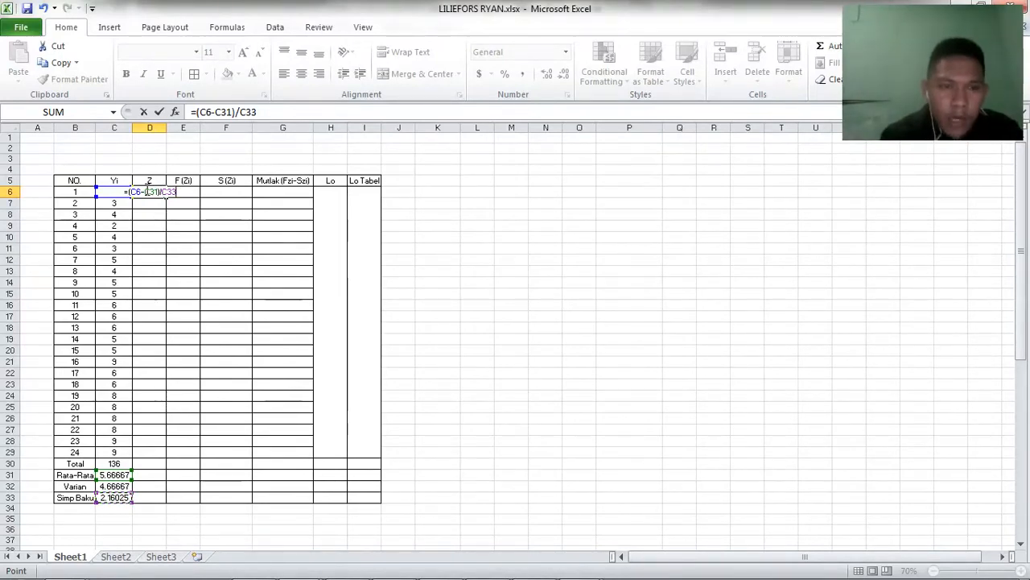
Step: Make the C31 and C33 references in the D6 formula absolute and fill it down the Z column through D29
left_click(146, 191)
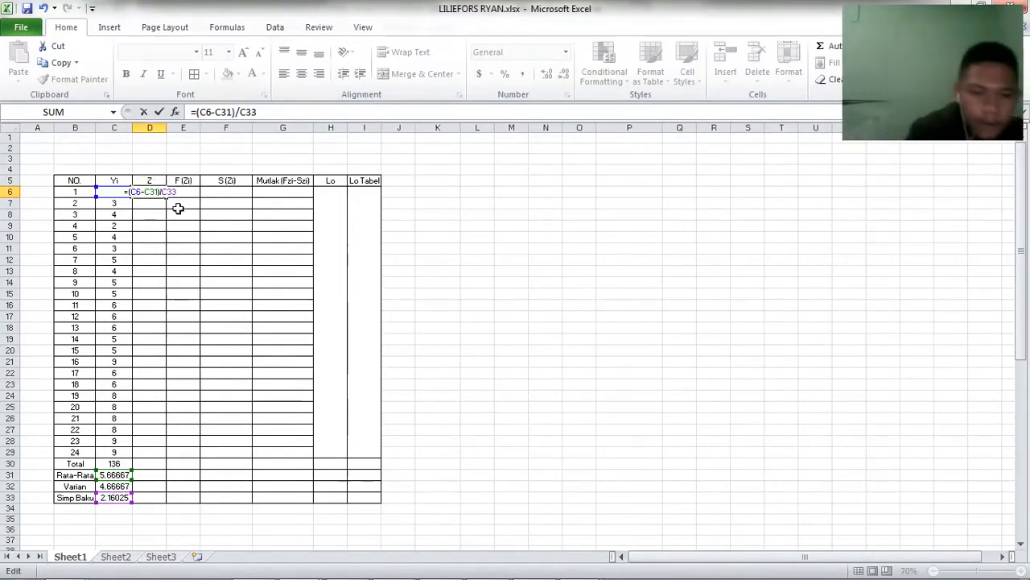
key("F4")
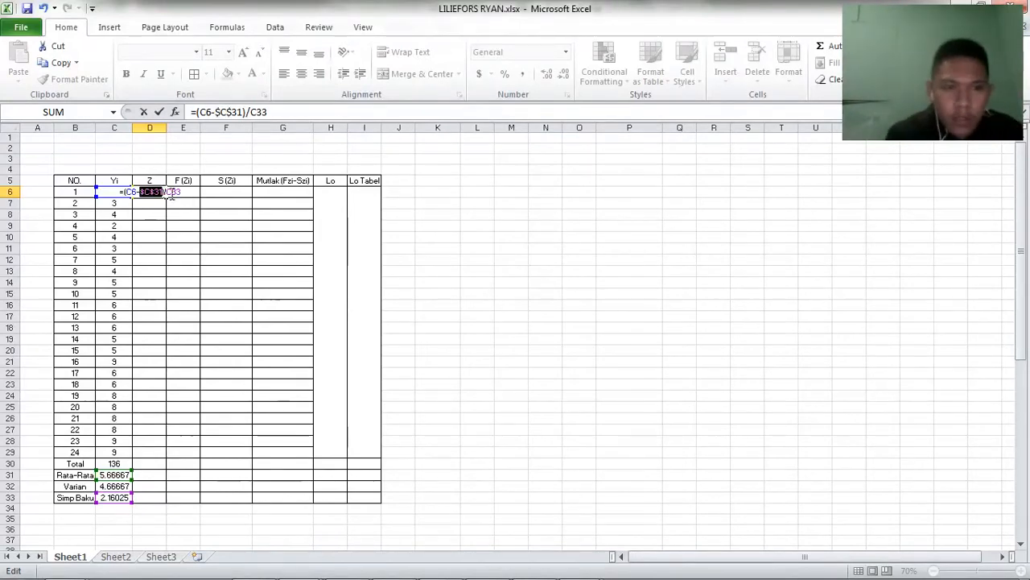
left_click(170, 192)
key("F4")
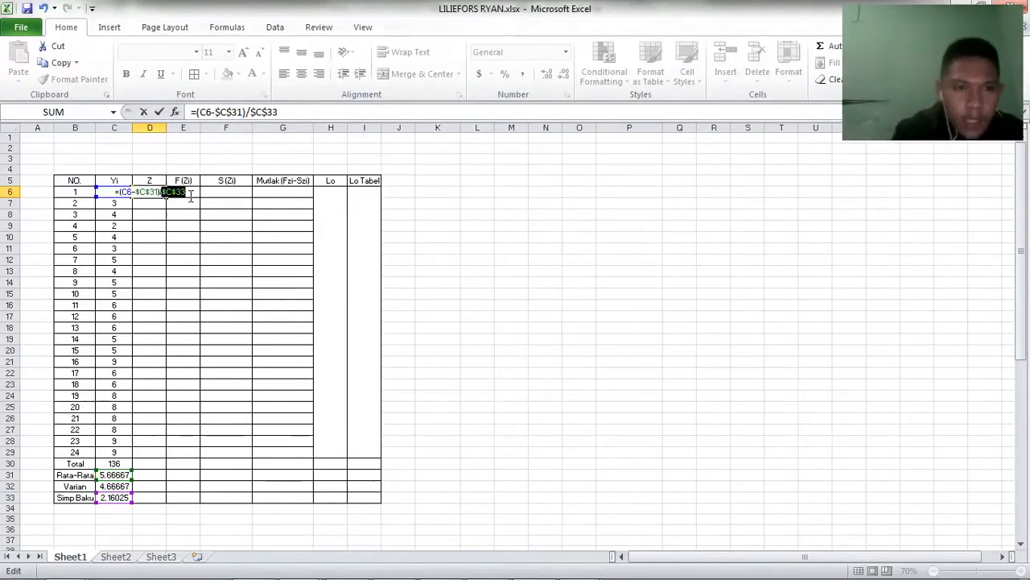
key("Return")
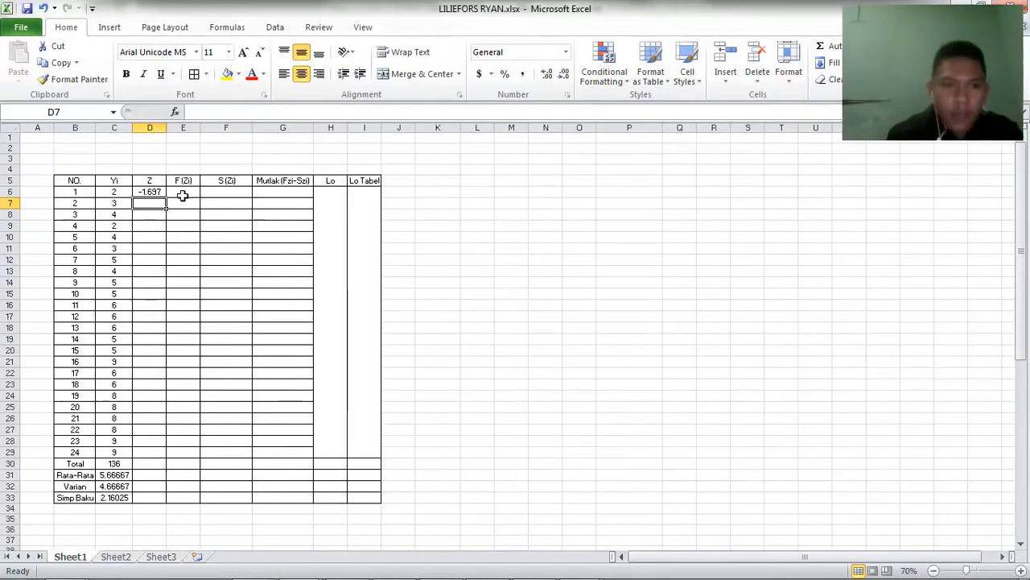
left_click(151, 191)
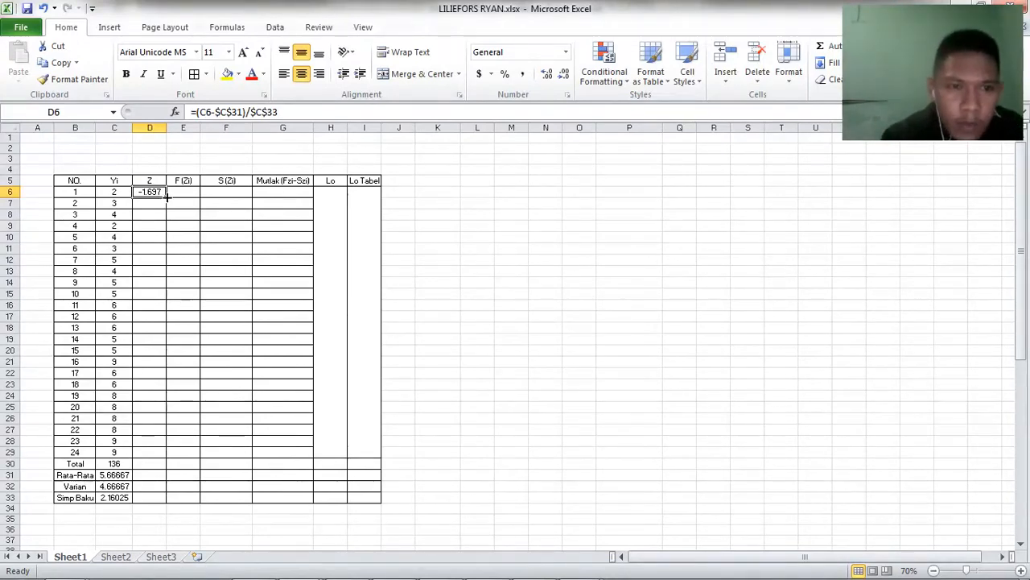
left_click_drag(167, 201, 168, 459)
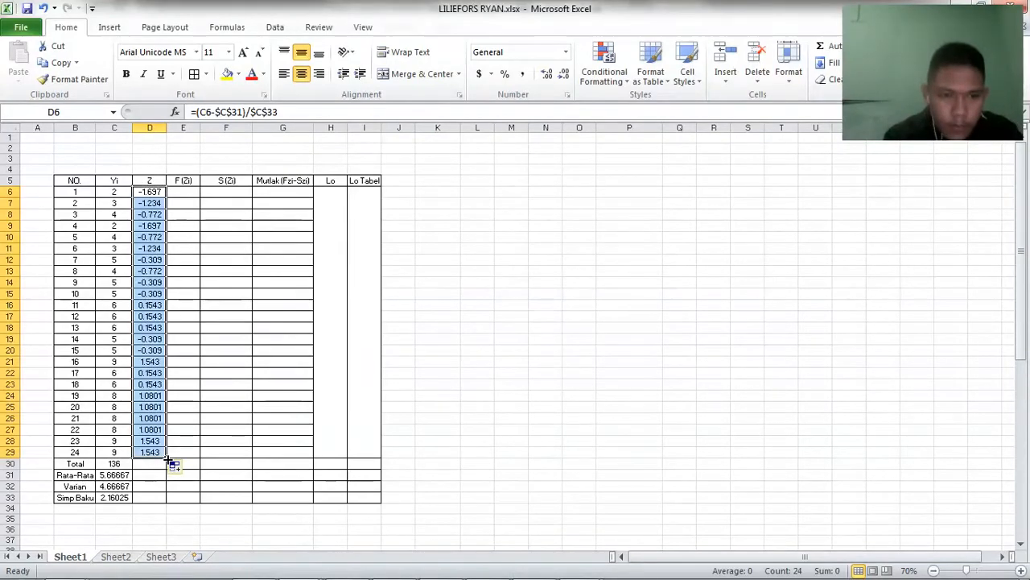
Step: Consult the F(Zi) rule on the RUMUS PERHITUNGAN slide in PowerPoint and return to cell E6 of the LILIEFORS RYAN Excel workbook
left_click(181, 191)
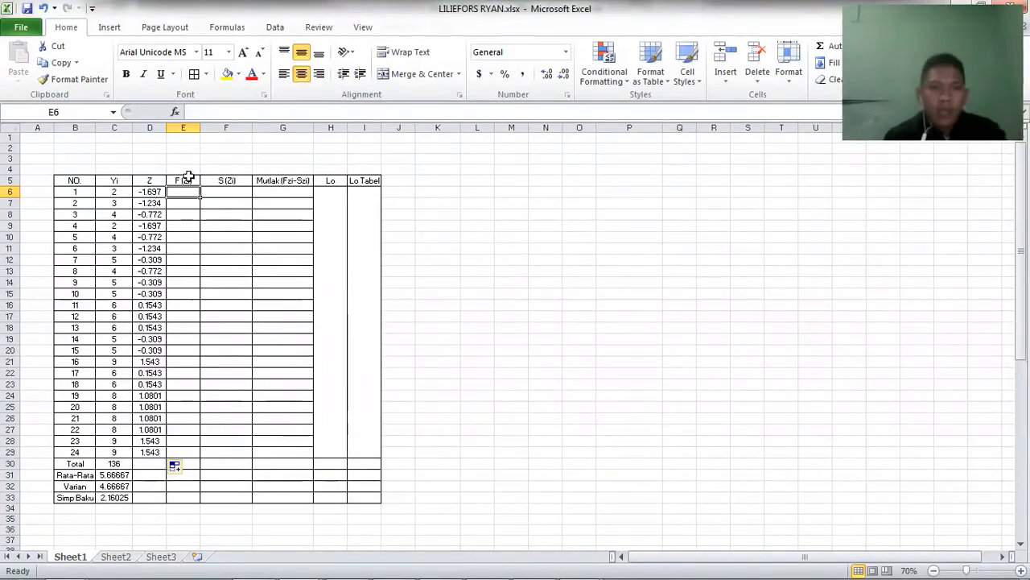
mouse_move(328, 569)
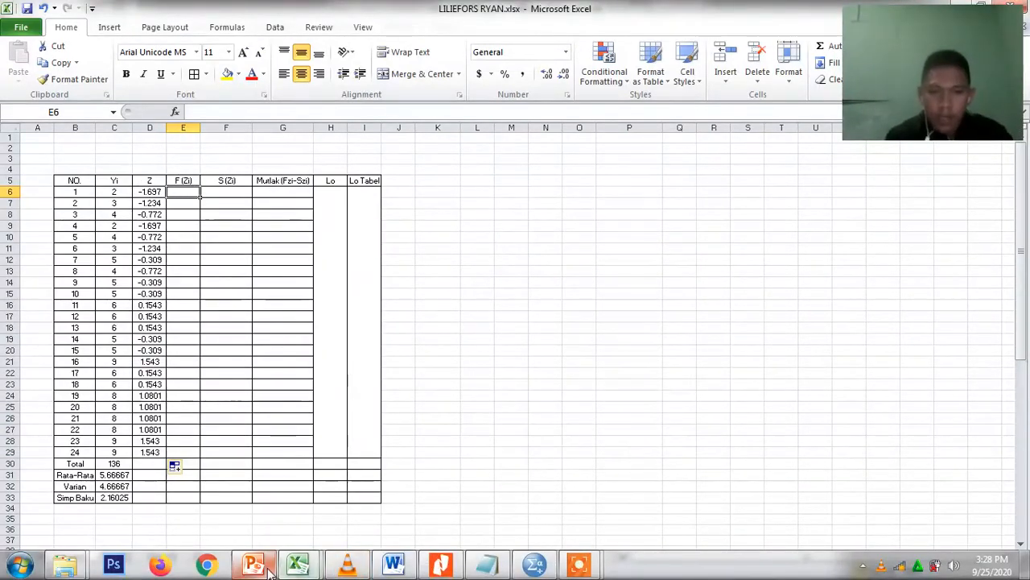
mouse_move(253, 566)
left_click(288, 519)
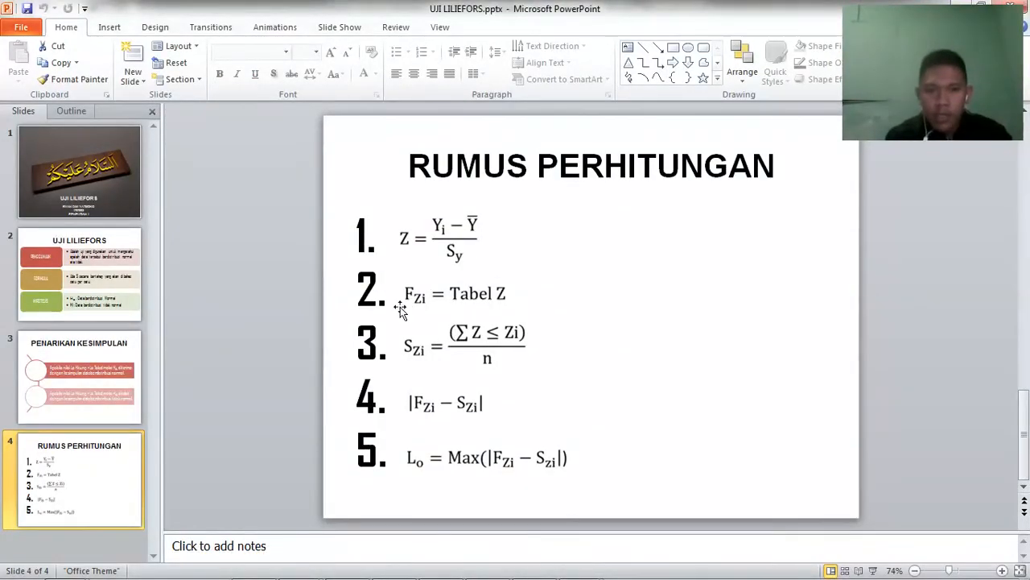
mouse_move(273, 570)
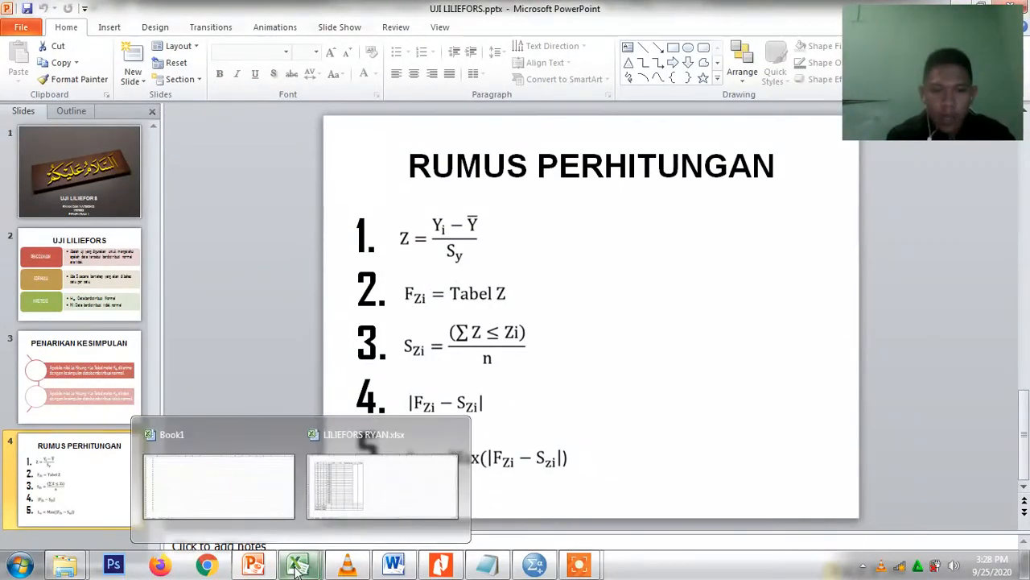
left_click(337, 480)
Step: Examine the Z table in tabel-normal-kumulatif.pdf in Nitro Pro, checking it against the Z values in the Excel workbook
left_click(438, 566)
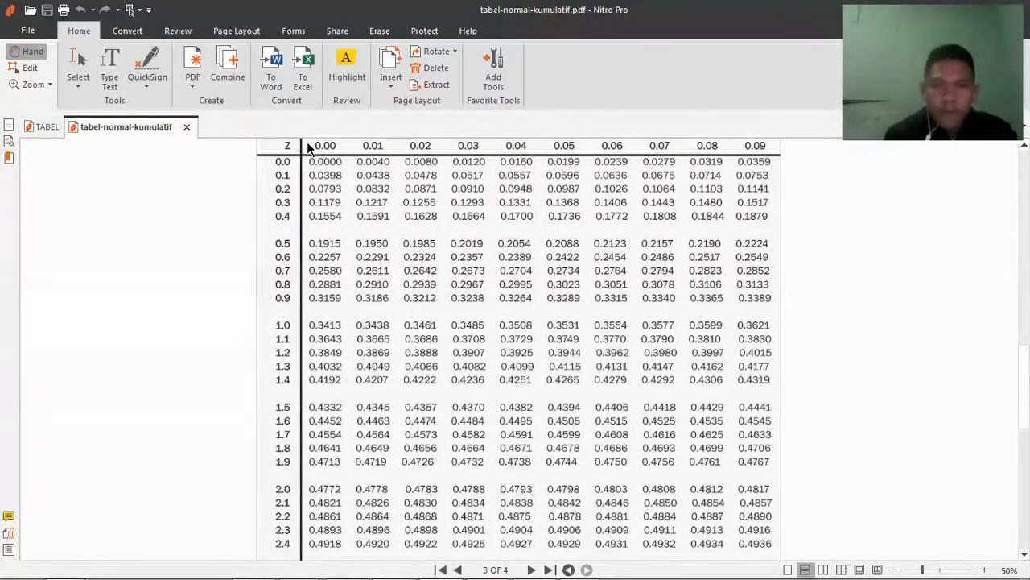
mouse_move(288, 567)
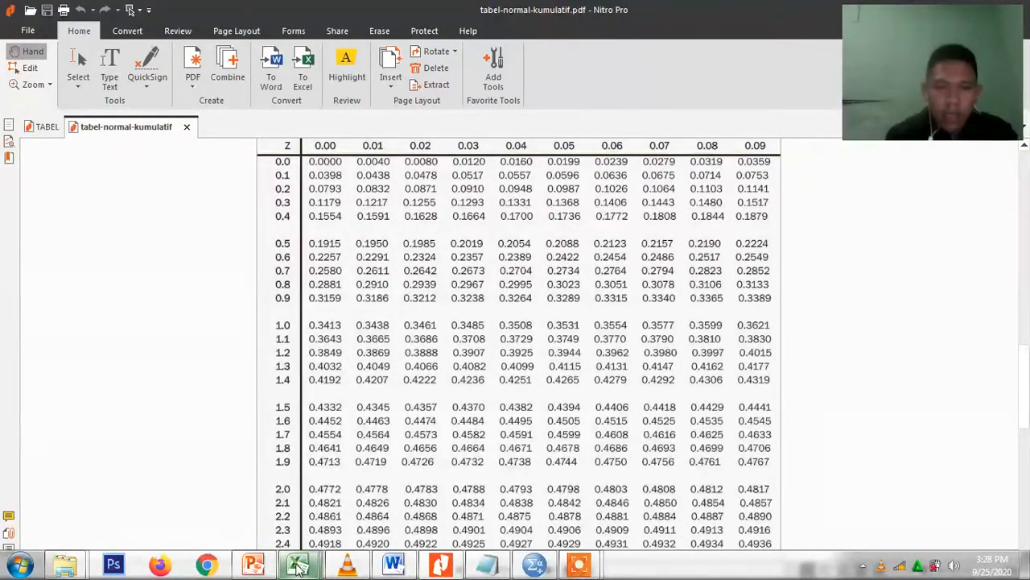
left_click(451, 433)
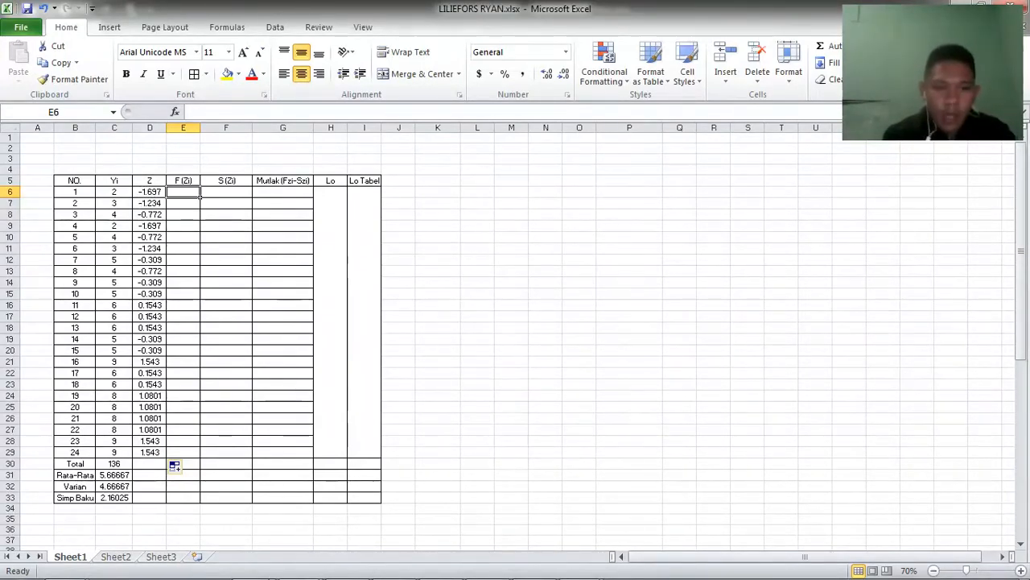
mouse_move(302, 570)
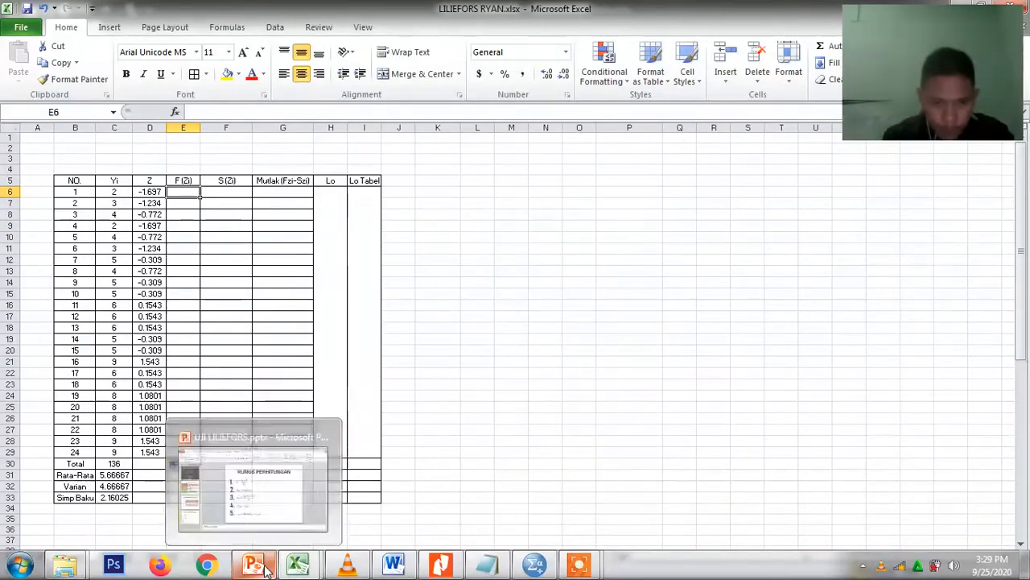
left_click(440, 566)
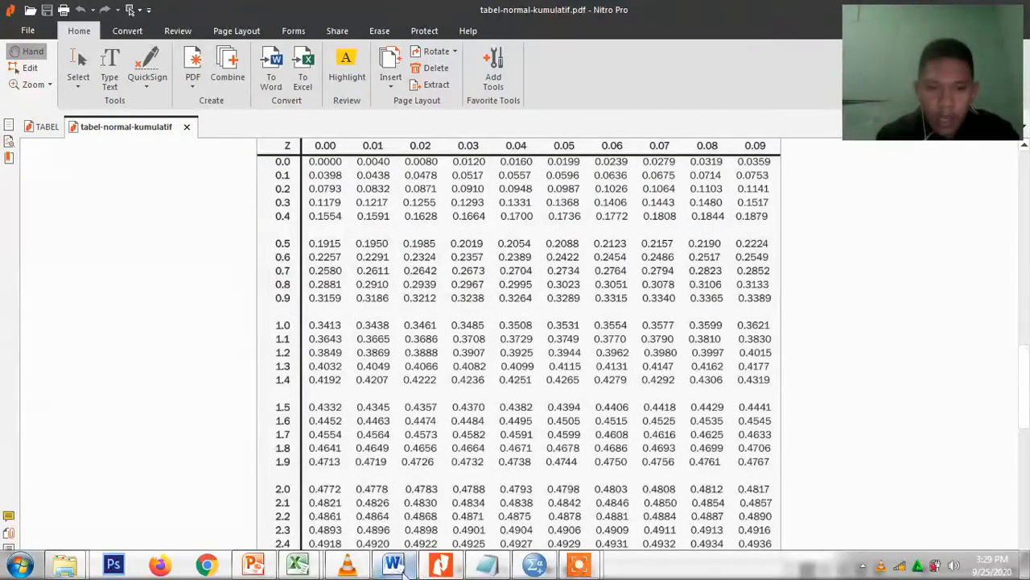
mouse_move(300, 566)
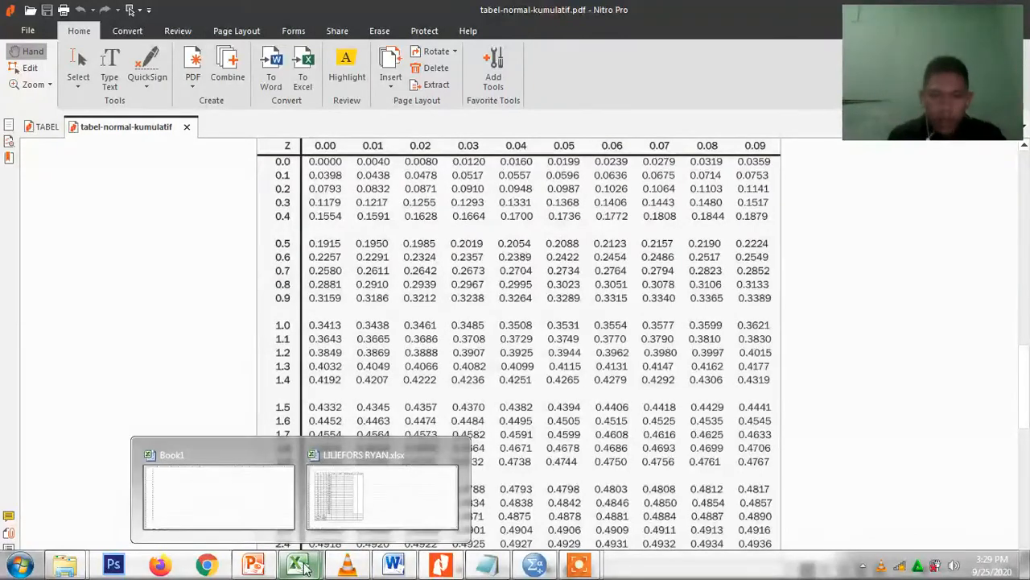
mouse_move(361, 512)
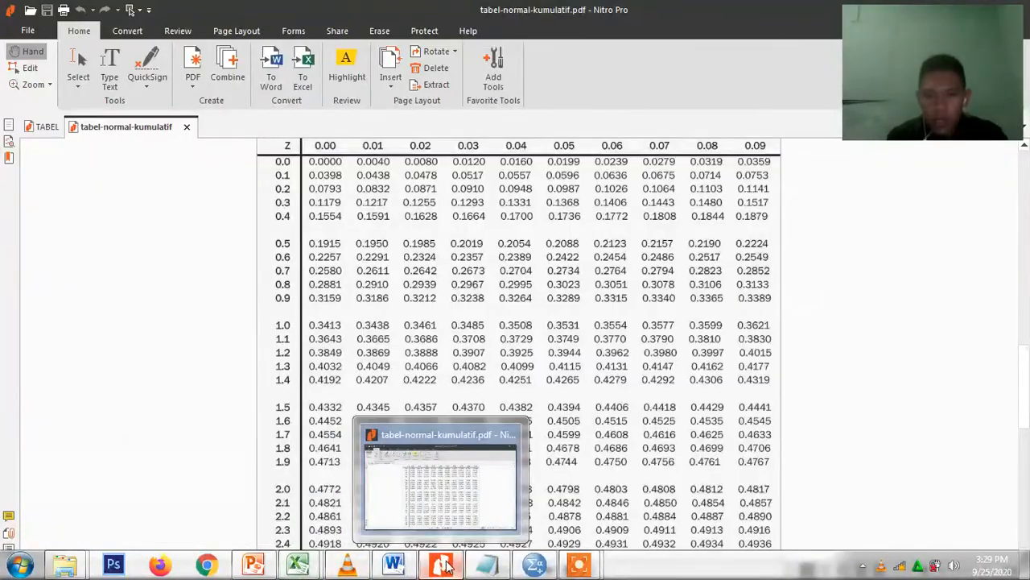
left_click(448, 565)
left_click(442, 566)
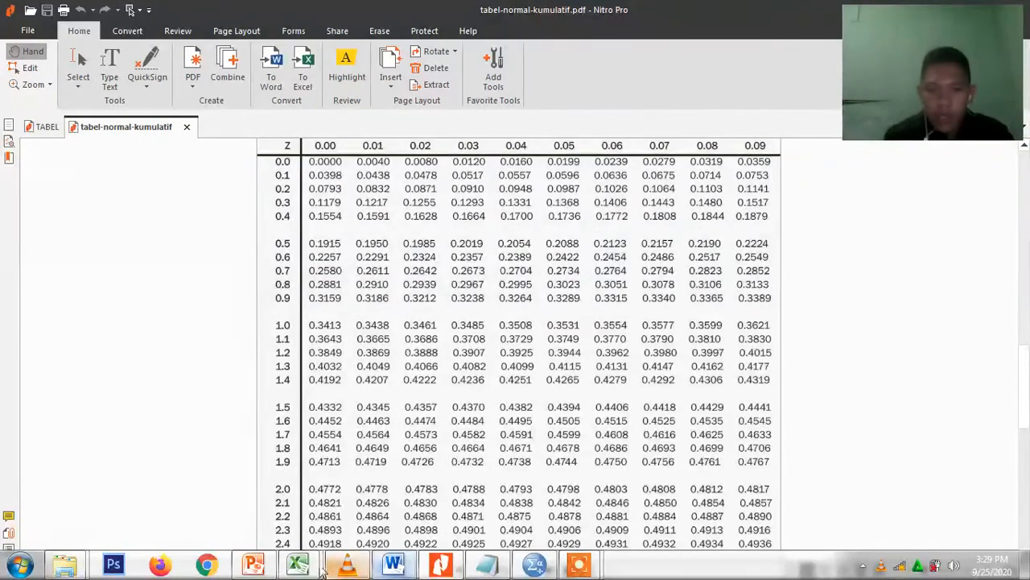
Step: Switch back to the LILIEFORS RYAN workbook in Excel and enter 0.0455 as the F(Zi) value in E6
mouse_move(314, 568)
left_click(324, 489)
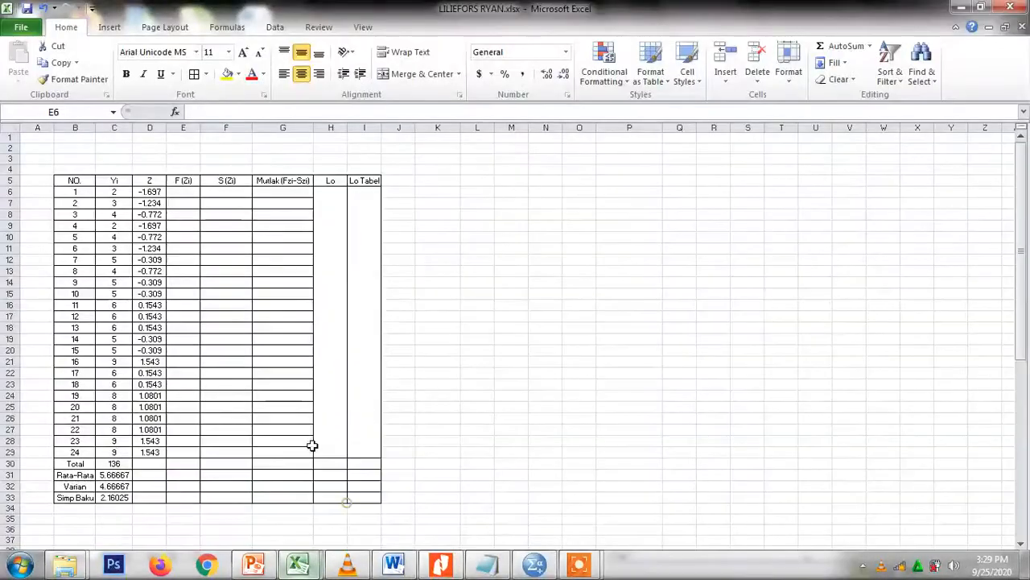
type("0.")
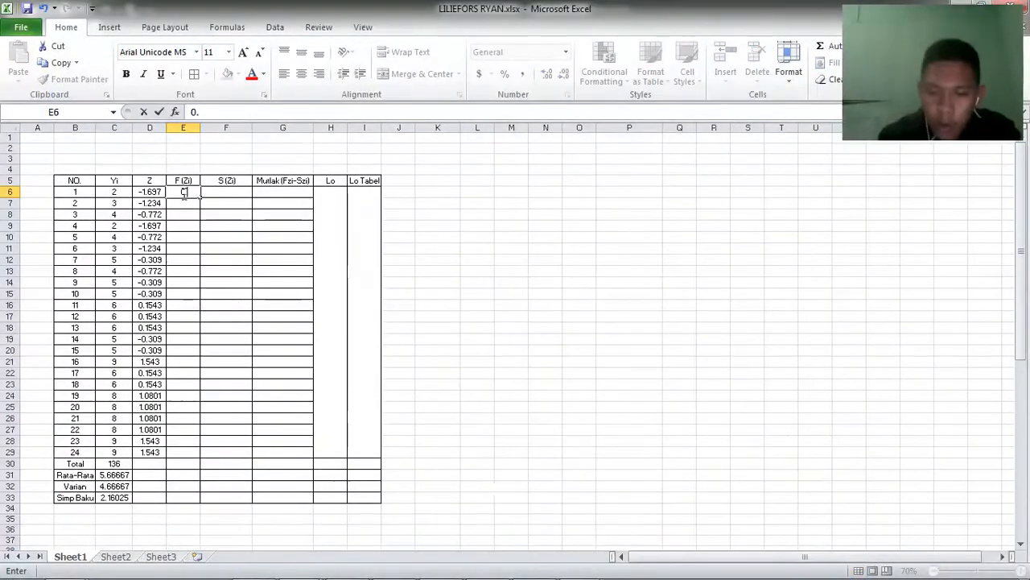
type("0455")
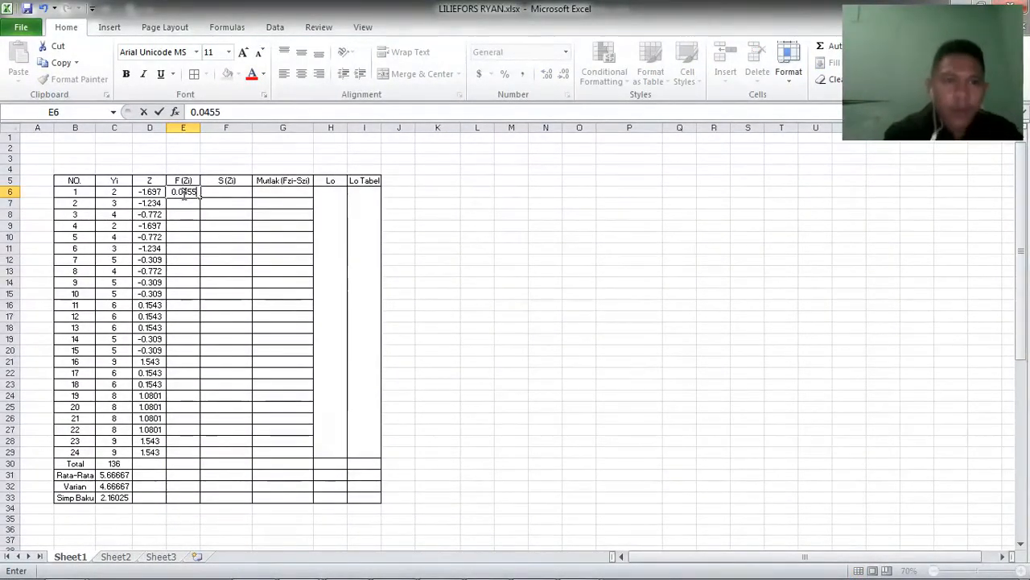
key("Return")
left_click(184, 192)
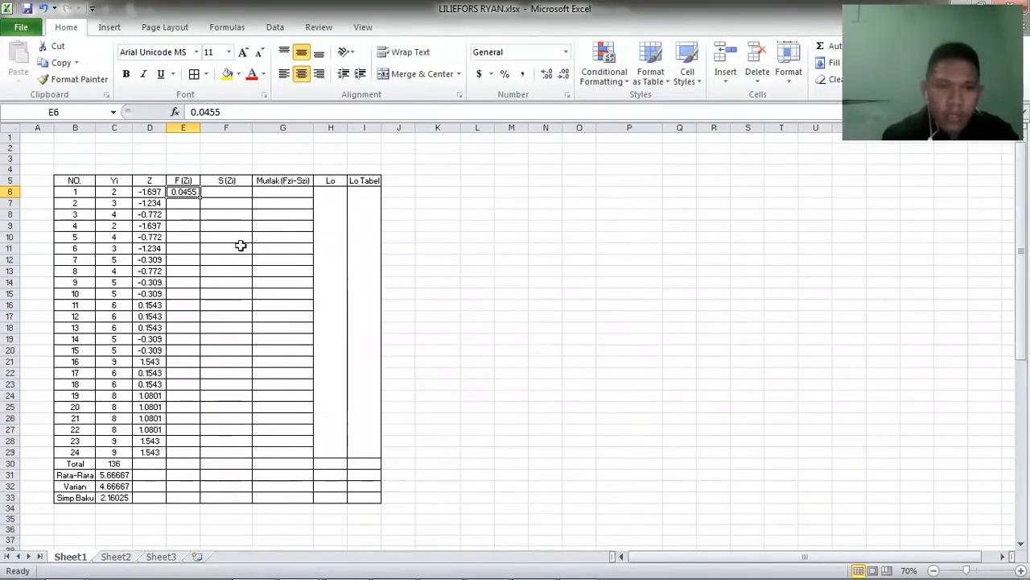
left_click(183, 202)
left_click(184, 213)
left_click(183, 226)
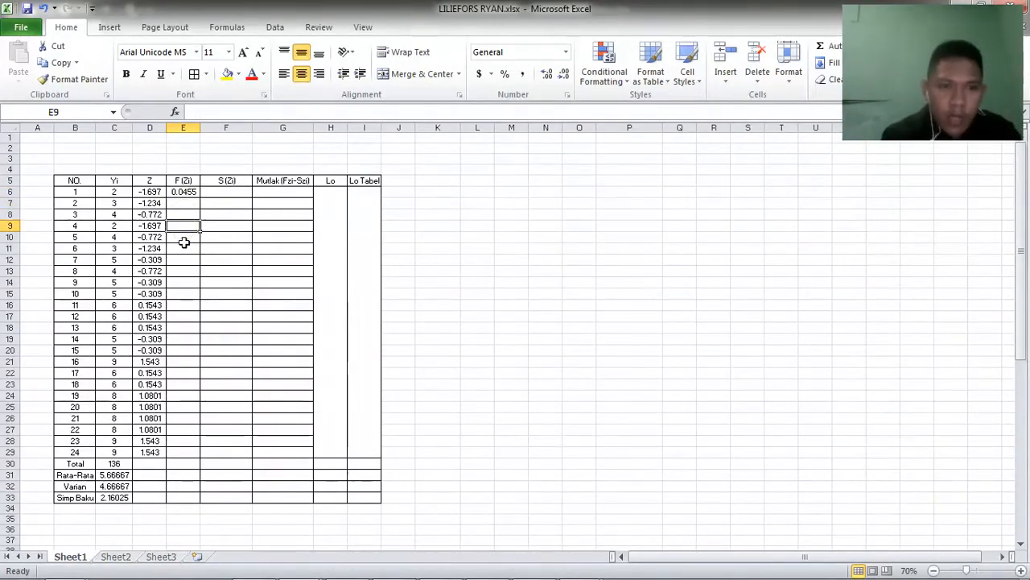
left_click(186, 238)
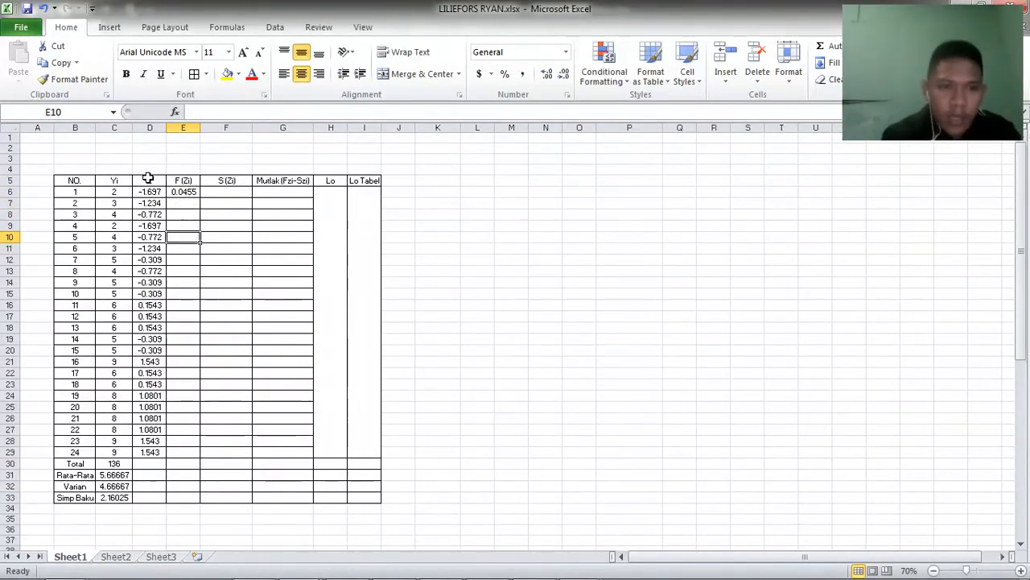
left_click(182, 205)
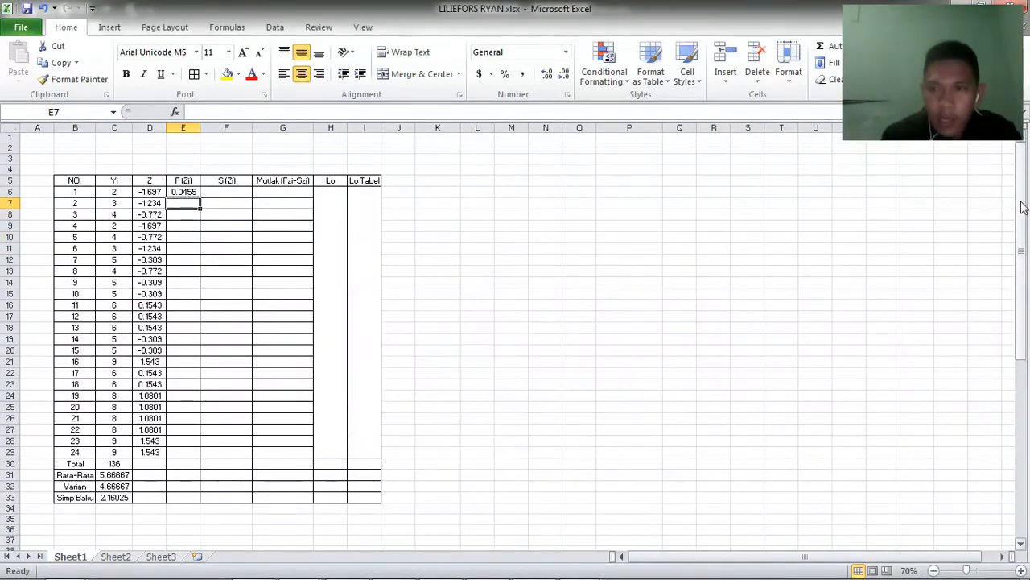
Step: Copy the F(Zi) values in E41:E63 of the completed table lower on the sheet
left_click_drag(1021, 210, 1023, 392)
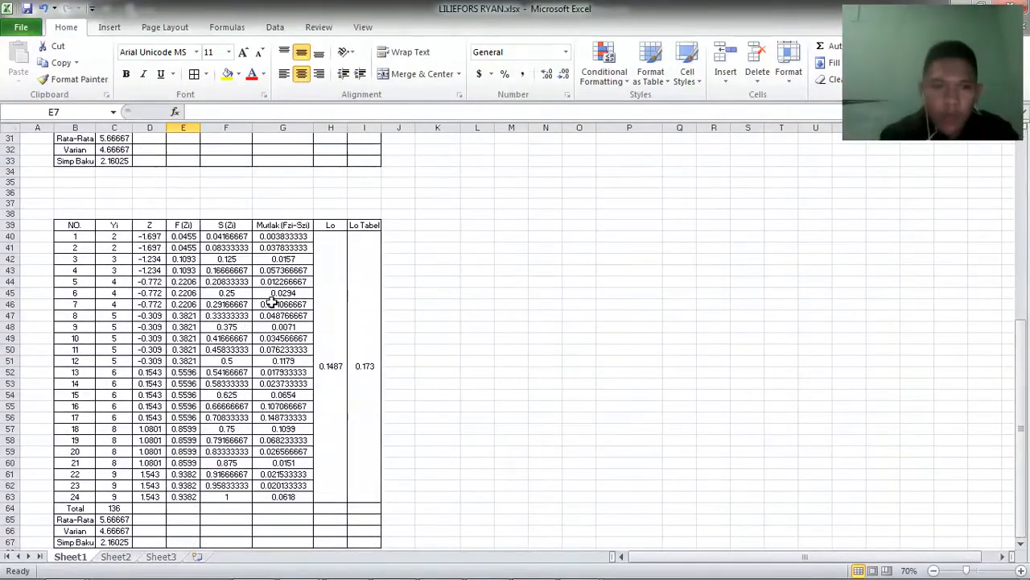
left_click(187, 247)
key("shift+Down")
key("shift+Down")
key("shift+Down")
key("shift+Down")
key("shift+Down")
key("shift+Down")
key("shift+Down")
key("shift+Down")
key("shift+Down")
key("shift+Down")
key("shift+Down")
key("shift+Down")
key("shift+Down")
key("shift+Down")
key("shift+Down")
key("shift+Down")
key("shift+Down")
key("shift+Down")
key("shift+Down")
key("shift+Down")
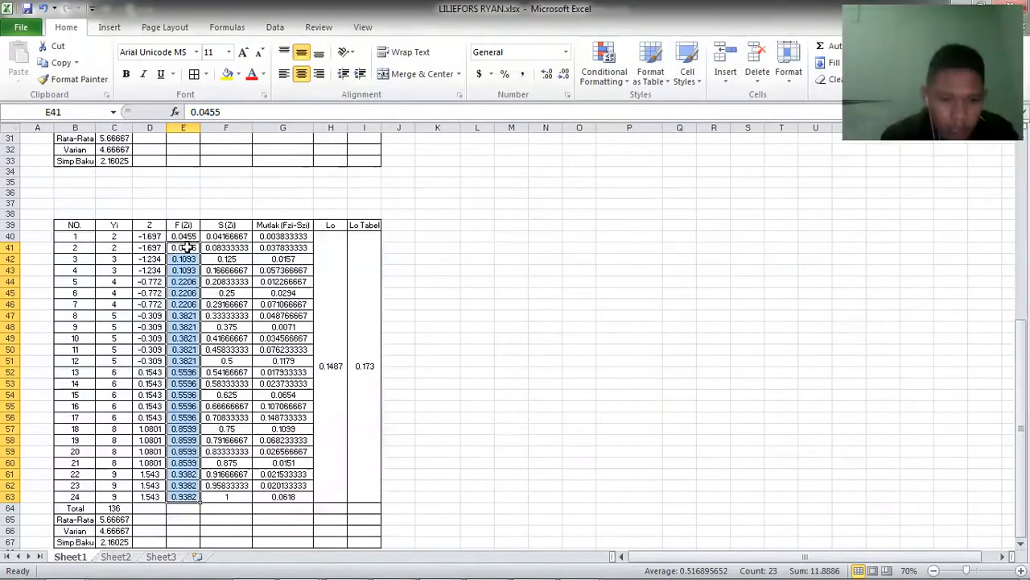
key("ctrl+c")
Step: Paste the copied F(Zi) values into E7:E29 of the upper table
key("Up")
key("Up")
key("Up")
key("Up")
key("Up")
key("Up")
key("Up")
key("Up")
key("Up")
key("Up")
key("Up")
key("Up")
key("Up")
key("Up")
key("Up")
key("Up")
key("Up")
key("Up")
key("Up")
key("Up")
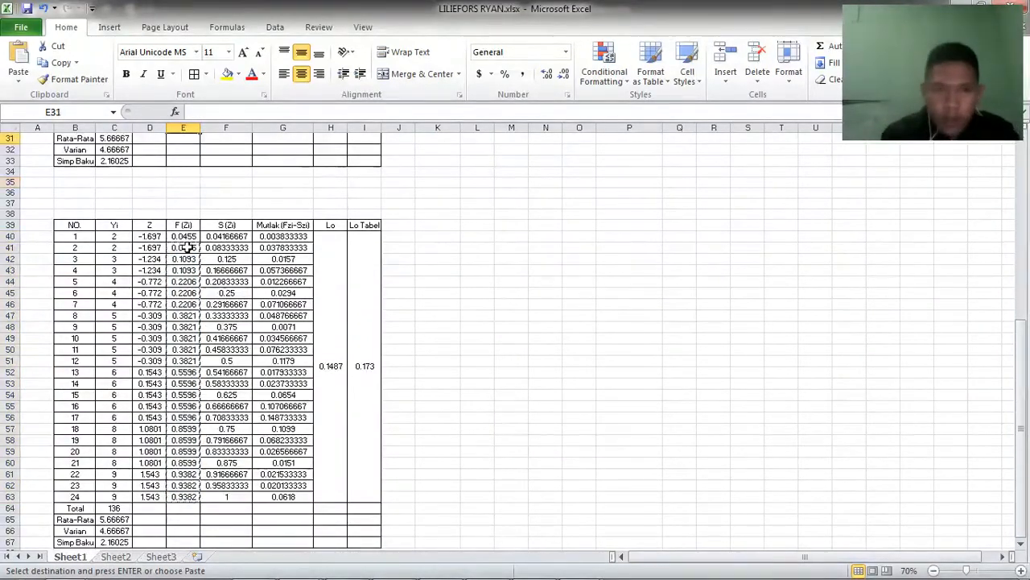
key("Up")
key("Up")
key("Up")
key("Up")
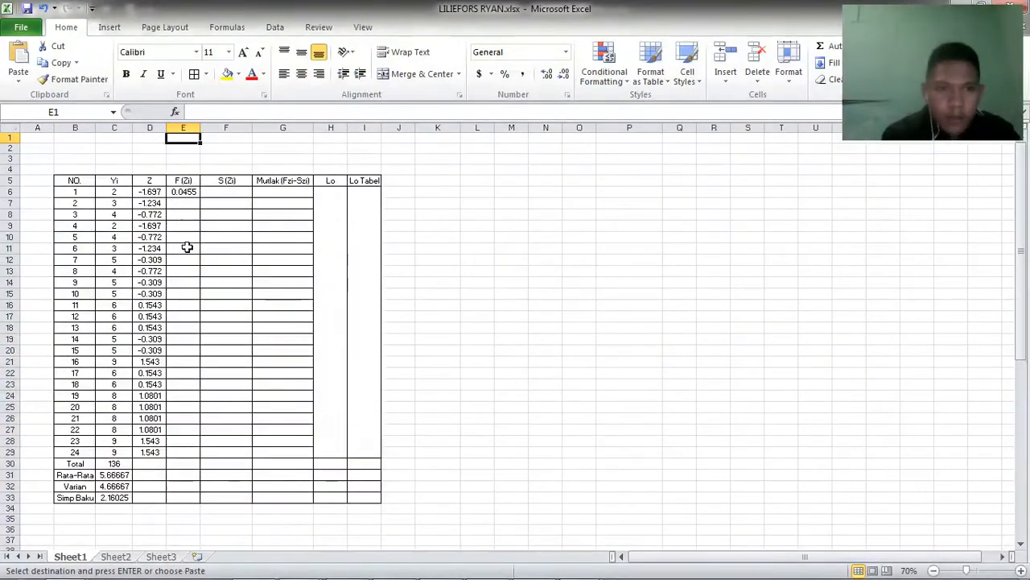
left_click(179, 205)
key("ctrl+v")
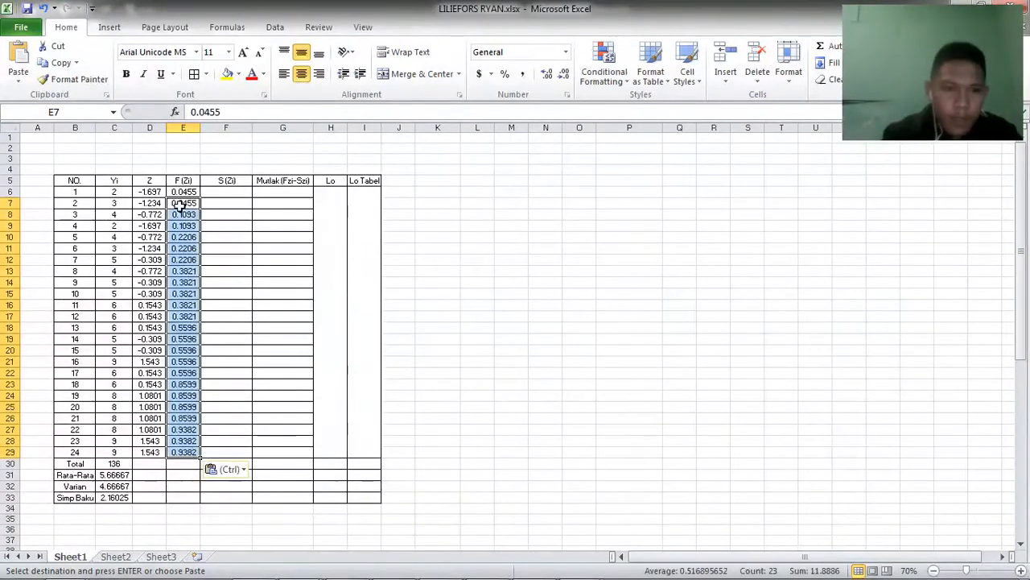
left_click(221, 205)
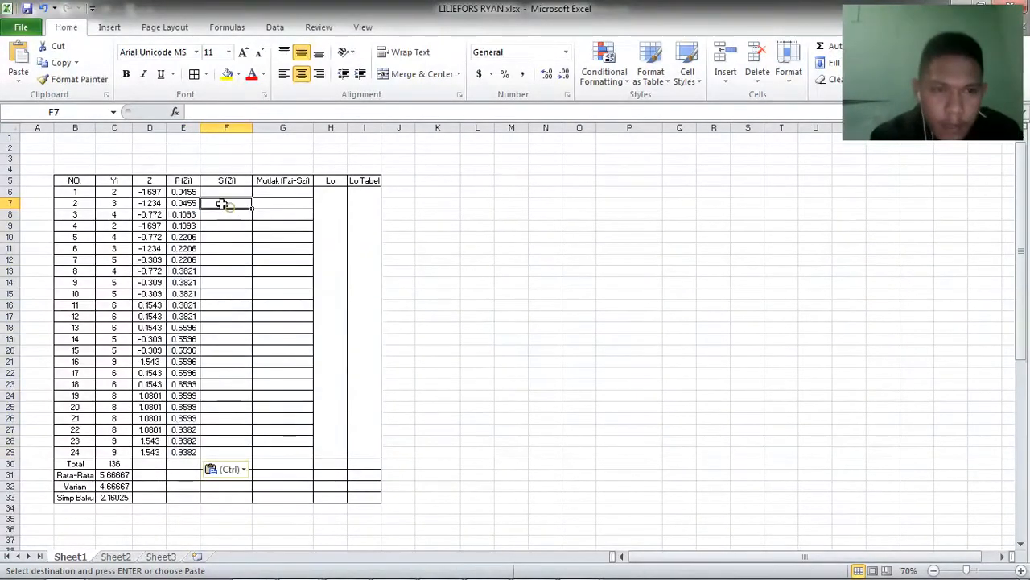
left_click(180, 203)
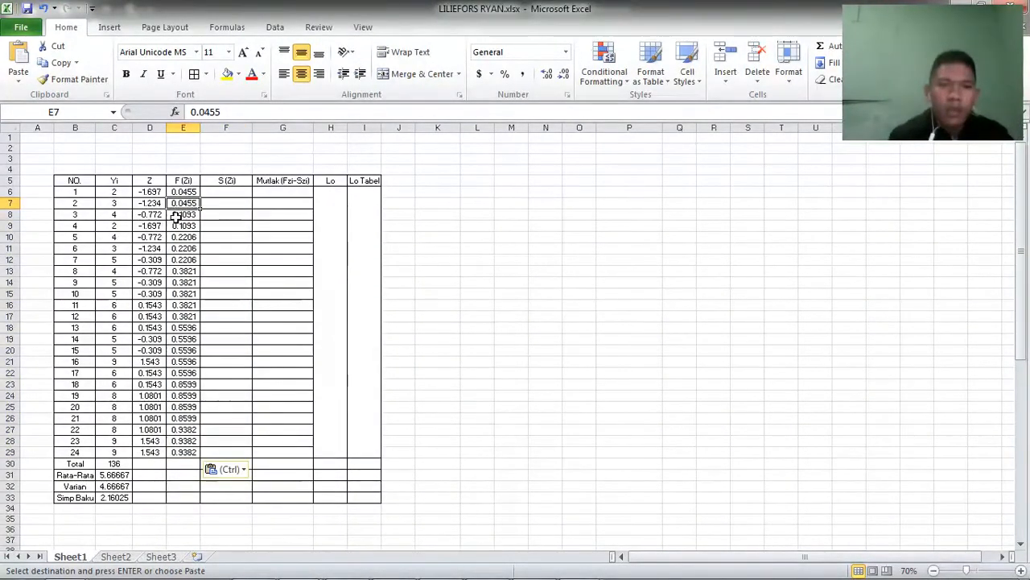
left_click(180, 216)
Step: Consult the S(Zi) formula on the RUMUS PERHITUNGAN slide in PowerPoint and return to cell F6 of the LILIEFORS RYAN Excel workbook
left_click(217, 193)
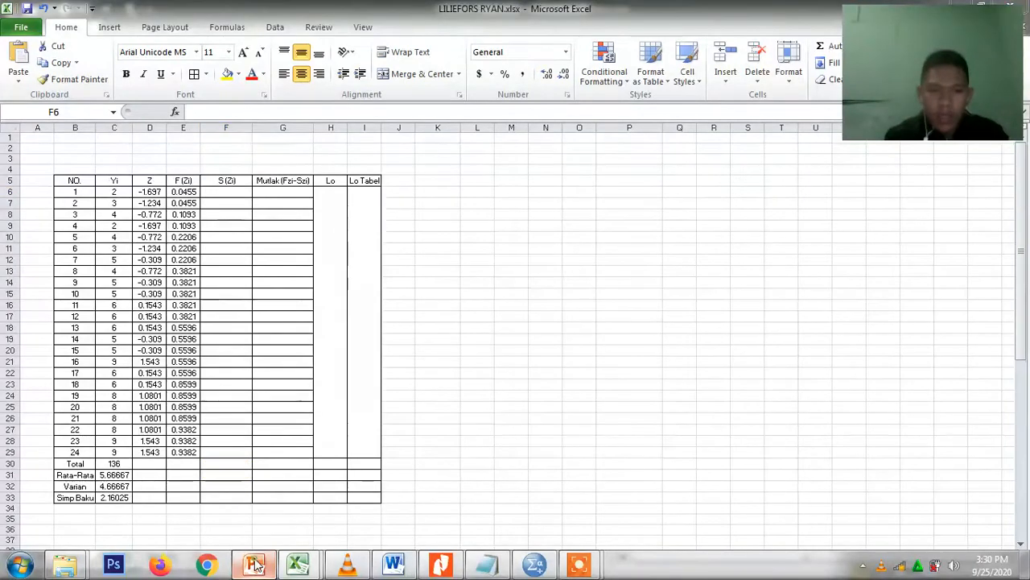
left_click(253, 564)
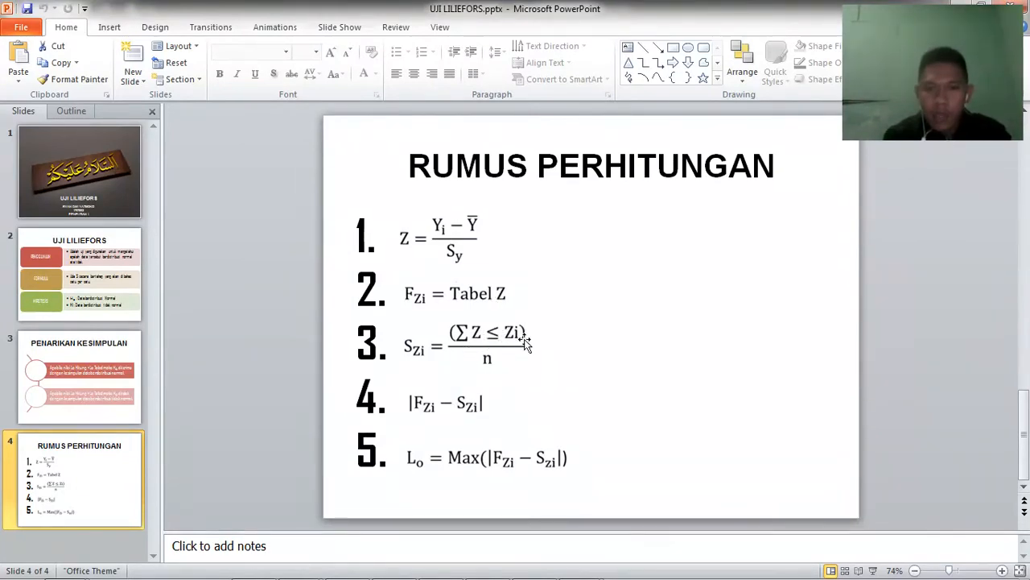
mouse_move(279, 573)
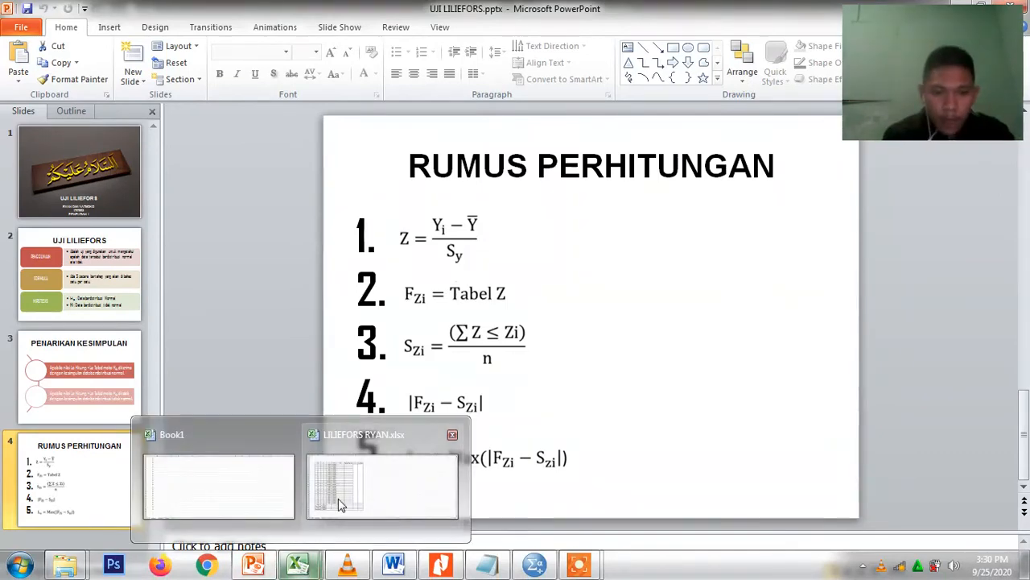
left_click(338, 498)
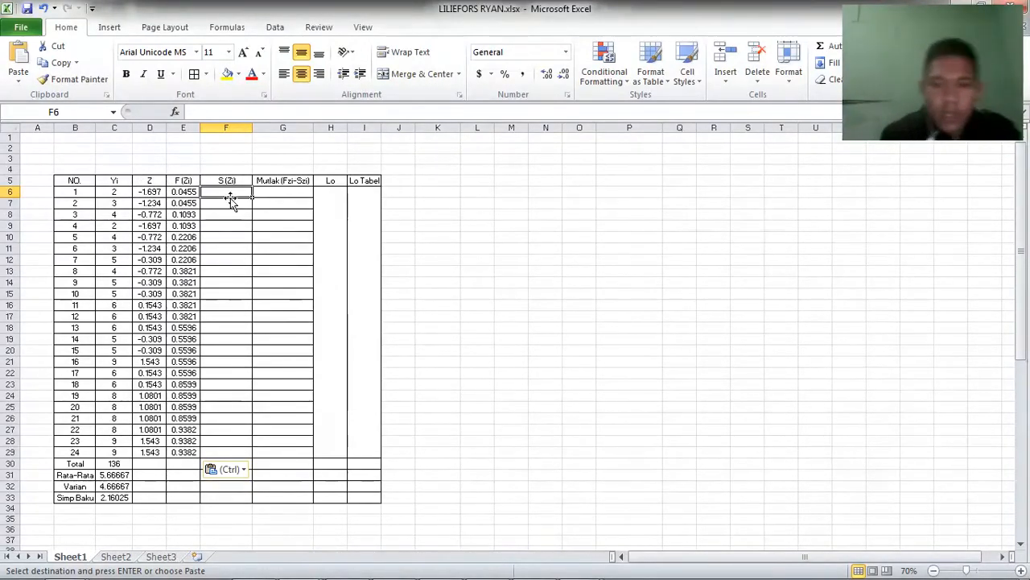
Step: Enter the S(Zi) formulas =1/24, =2/24 and =3/24 in cells F6 to F8
type("=1/24")
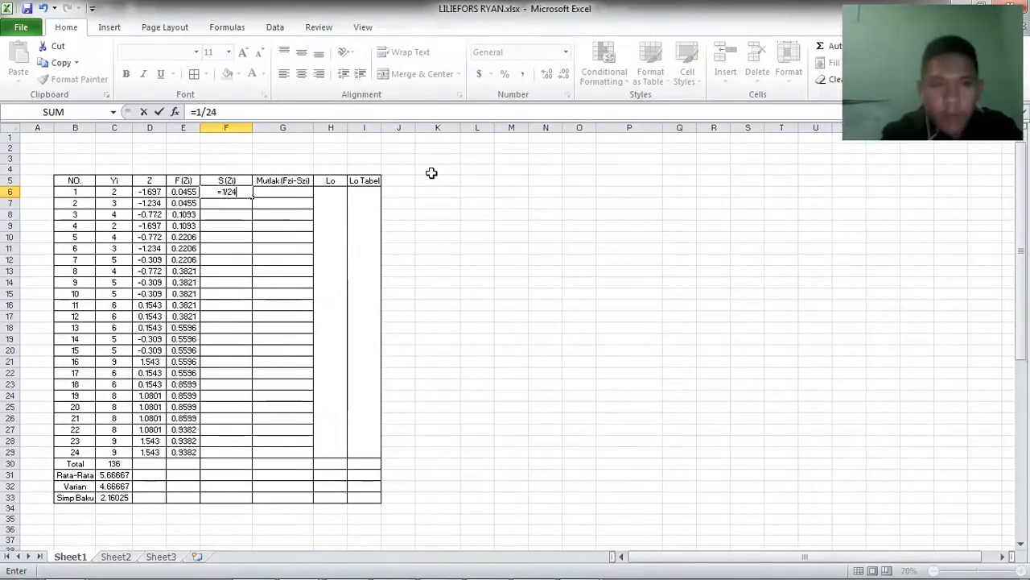
key("Return")
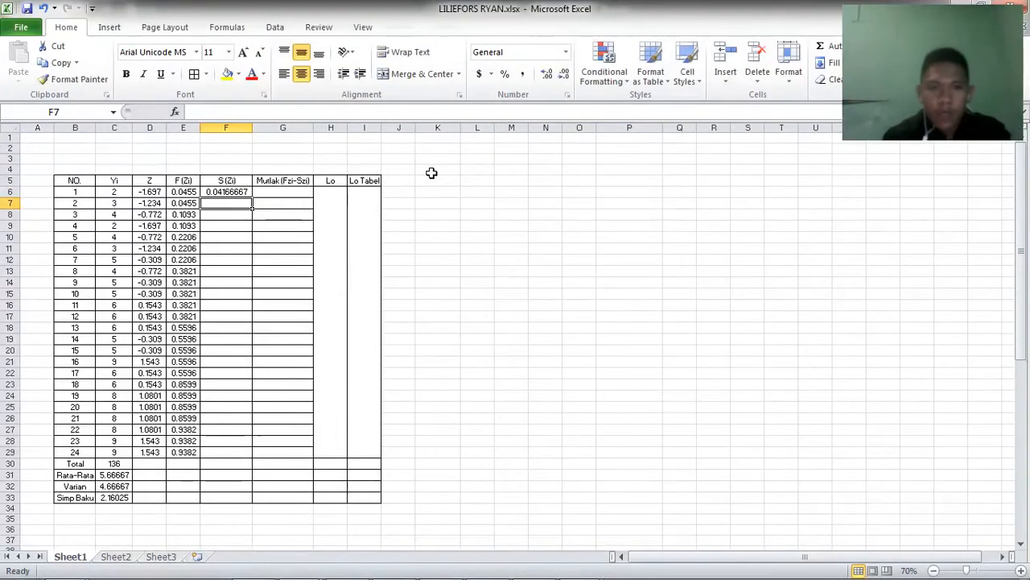
left_click(227, 191)
left_click(231, 207)
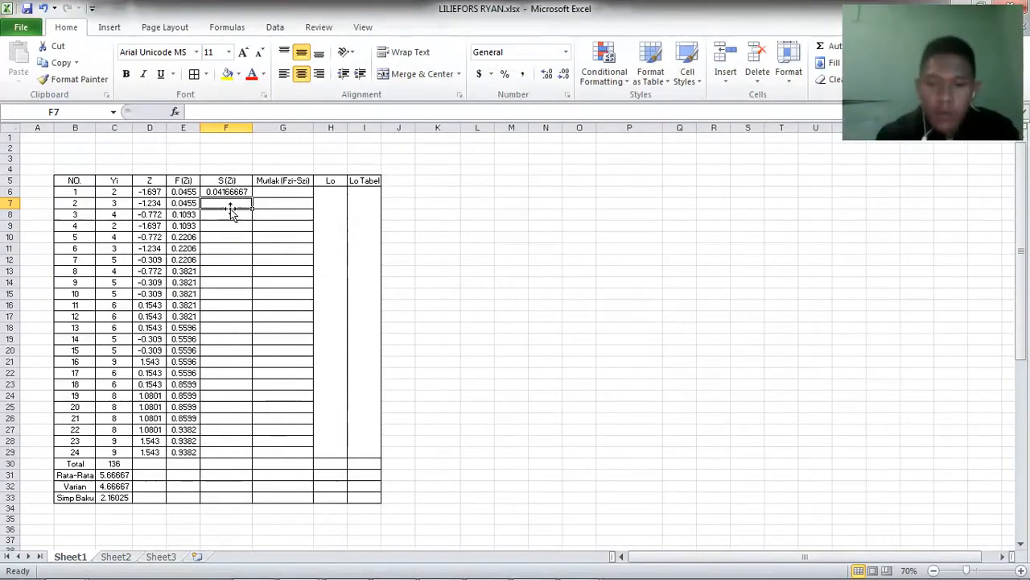
type("=2/2")
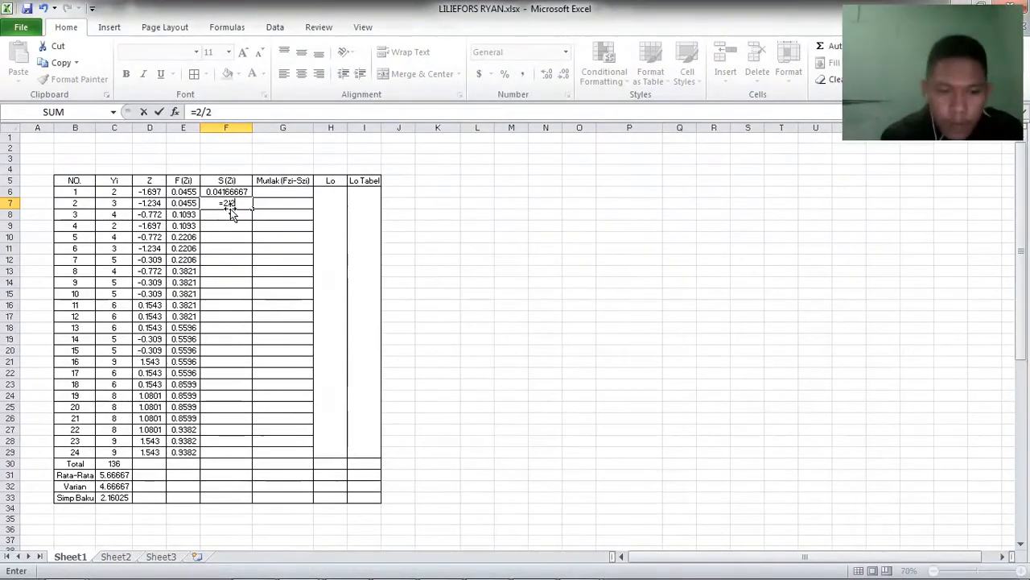
type("4")
key("Return")
type("3")
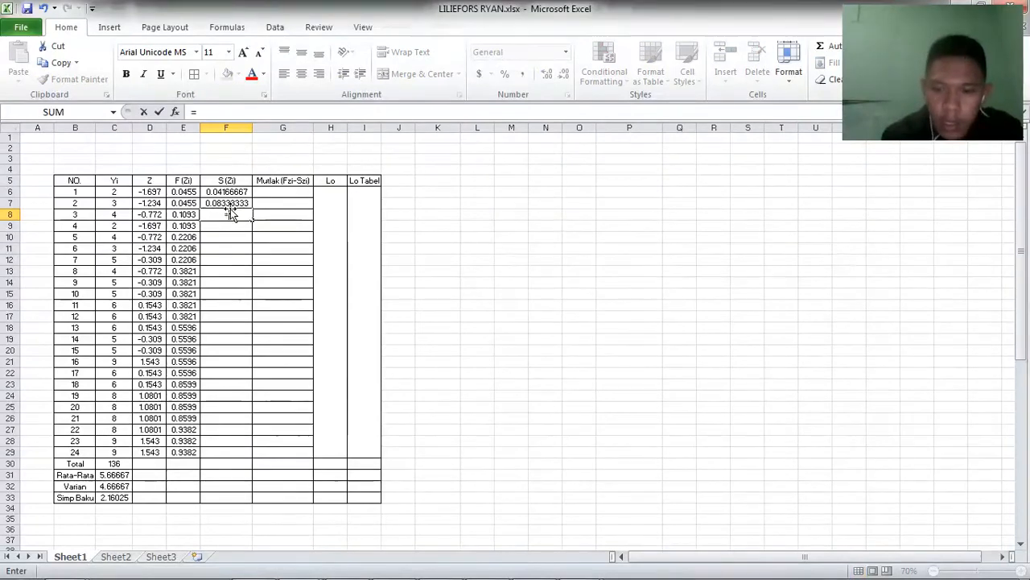
type("/2")
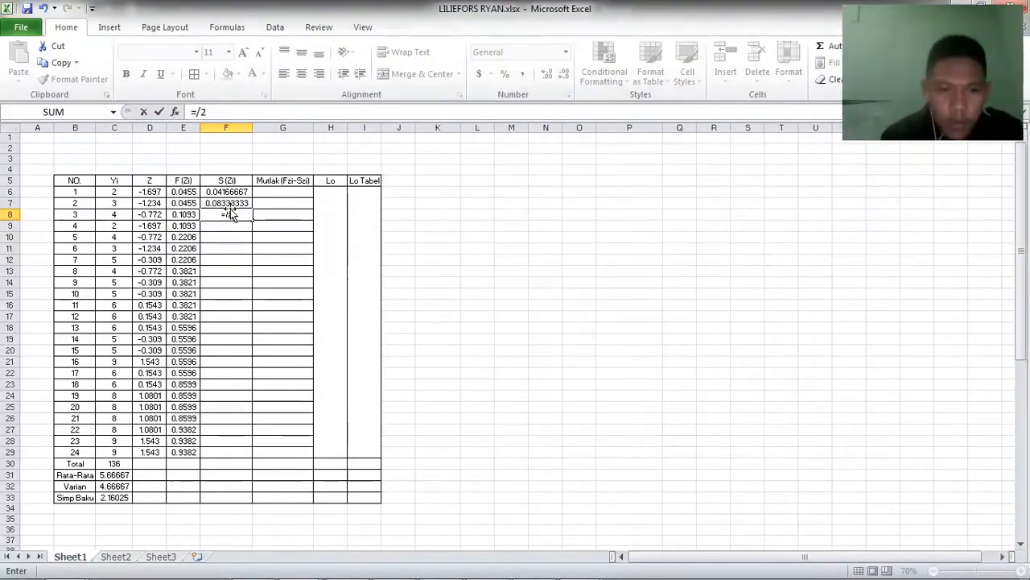
type("4")
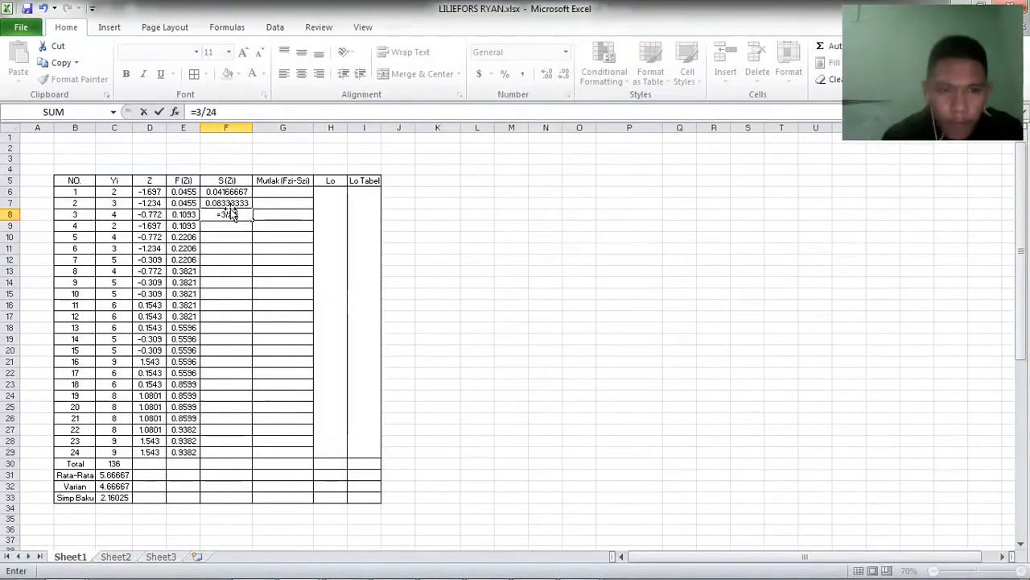
key("Return")
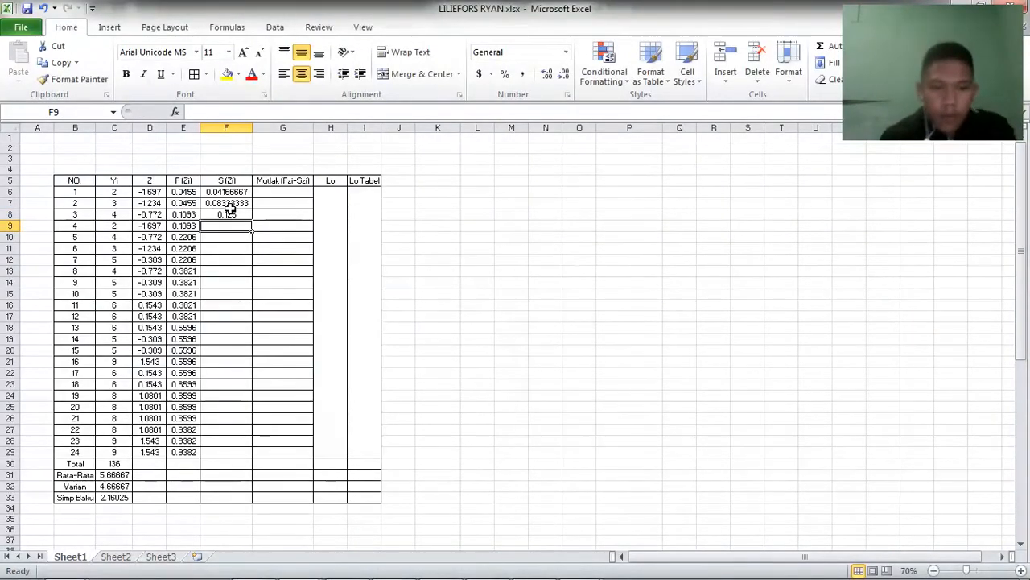
Step: Enter the S(Zi) formulas =4/24, =5/24 and =6/24 in cells F9 to F11
type("=")
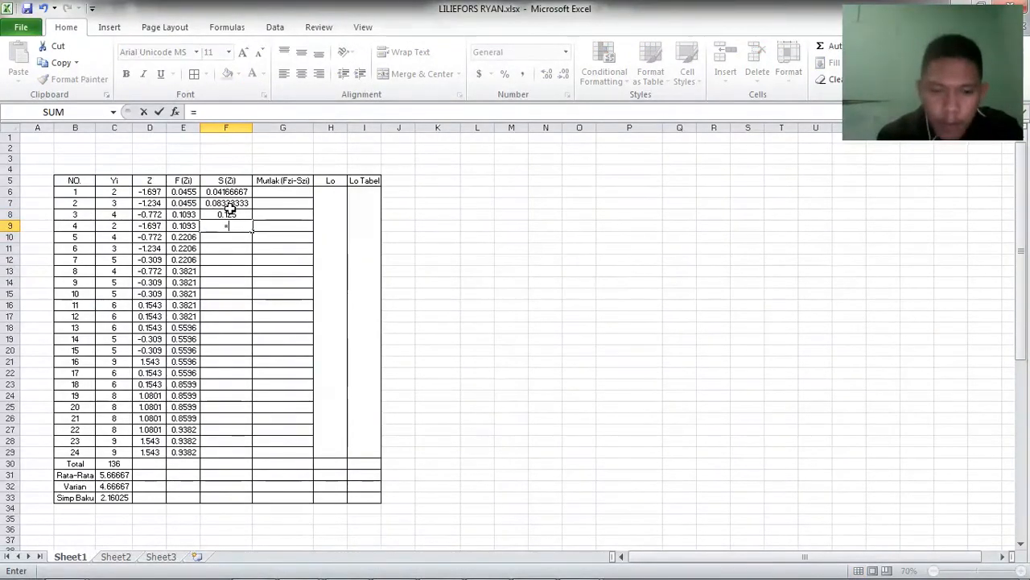
type("4/24")
key("Return")
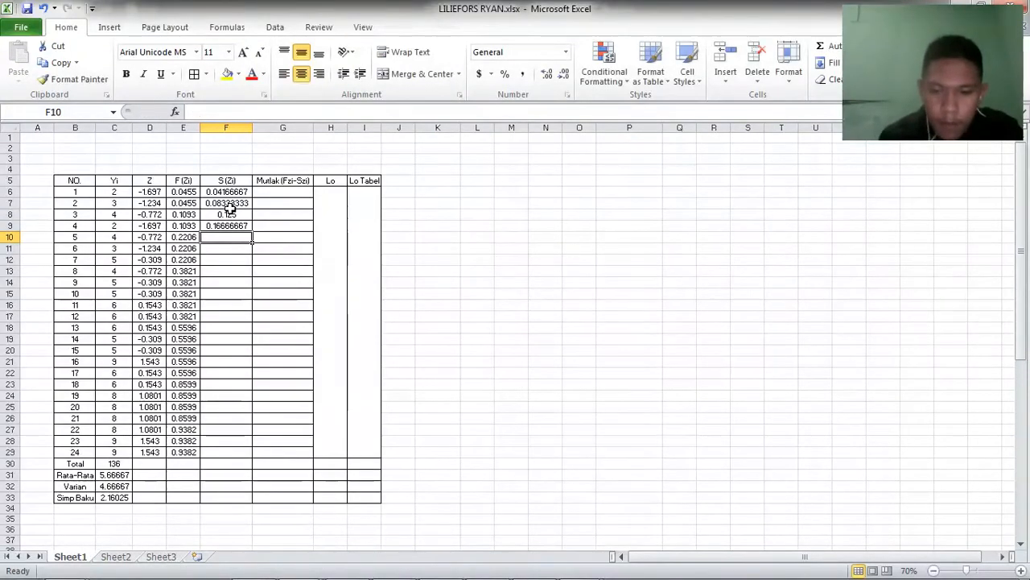
type("=5/2")
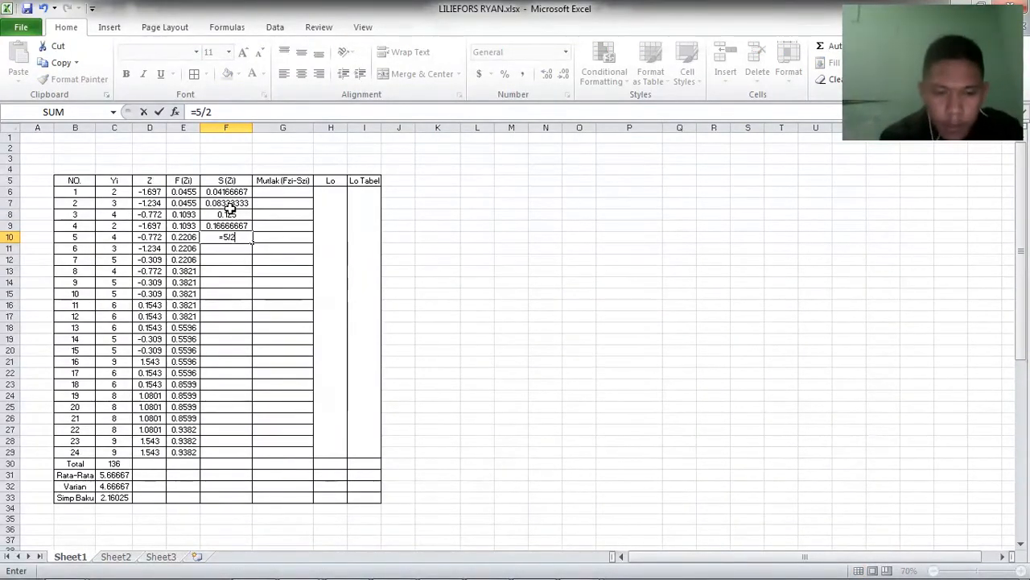
type("4")
key("Return")
type("=6")
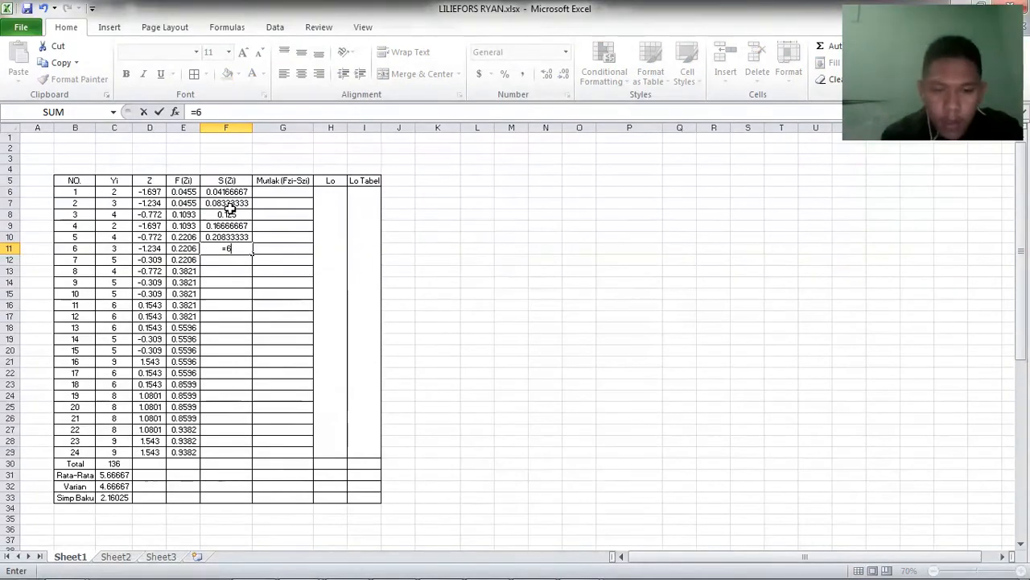
type("/24")
key("Return")
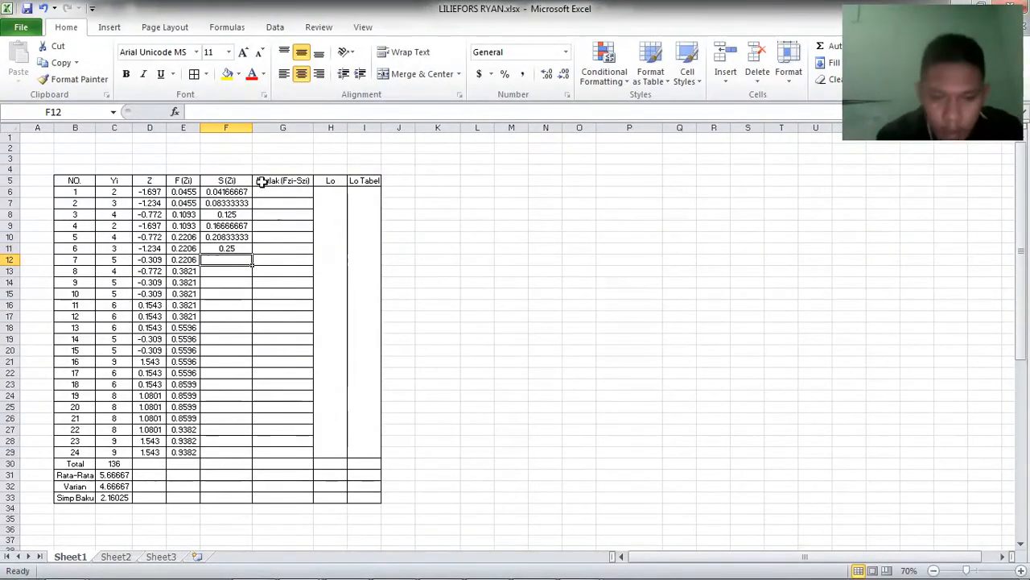
Step: Enter the S(Zi) formulas =7/24, =8/24 and =9/24 in cells F12 to F14
type("7")
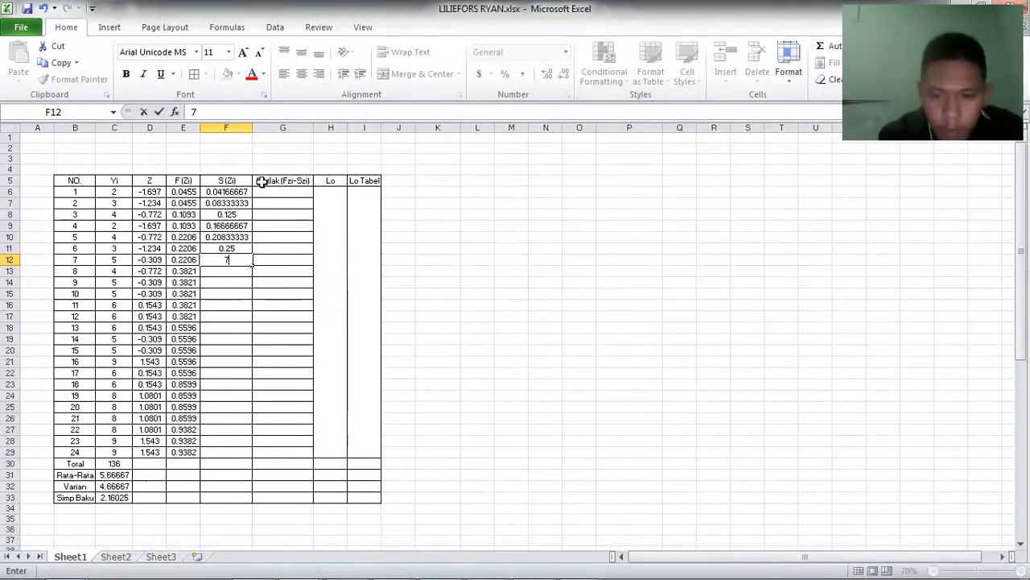
key("BackSpace")
type("=7/")
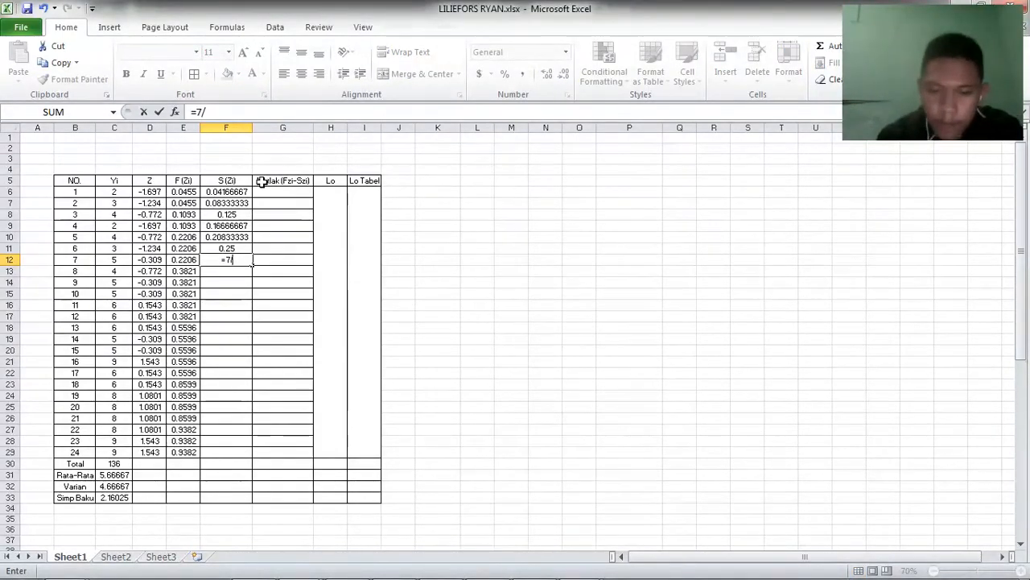
type("24")
key("Return")
type("=8")
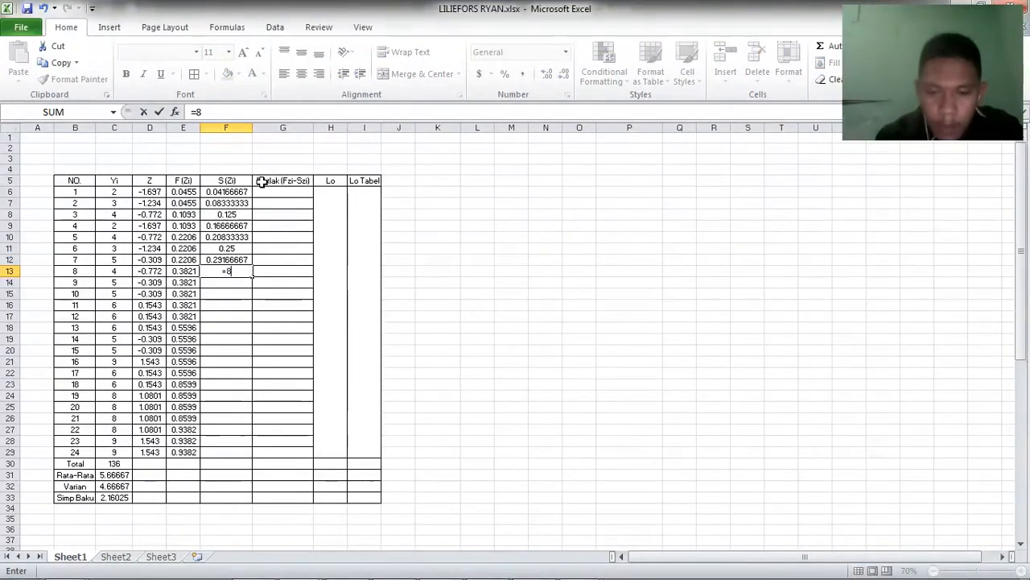
type("/24")
key("Return")
type("=9/")
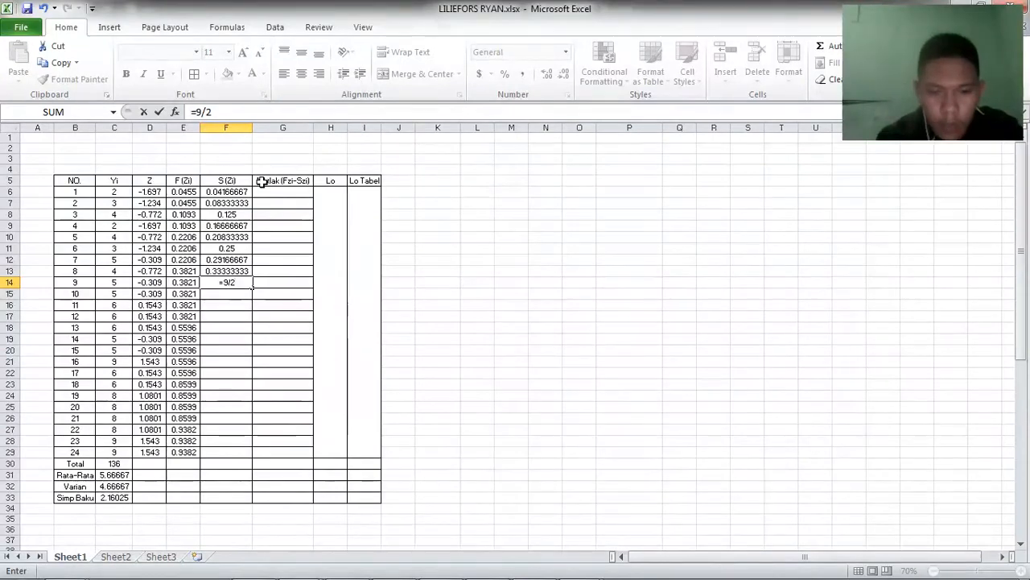
type("24")
key("Return")
Step: Enter the S(Zi) formulas =10/24, =11/24 and =12/24 in cells F15 to F17
type("=10")
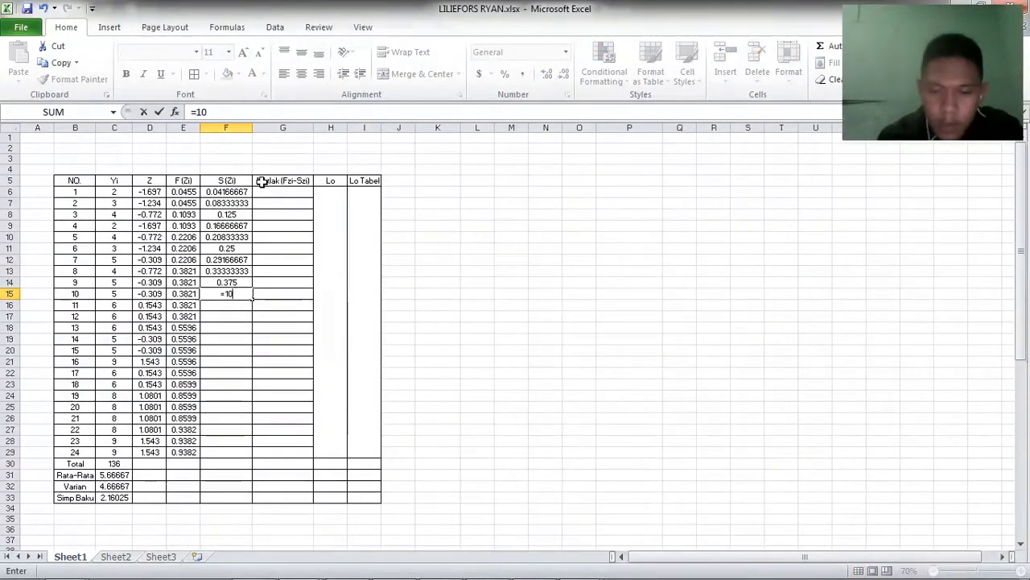
type("/24")
key("Return")
type("=1")
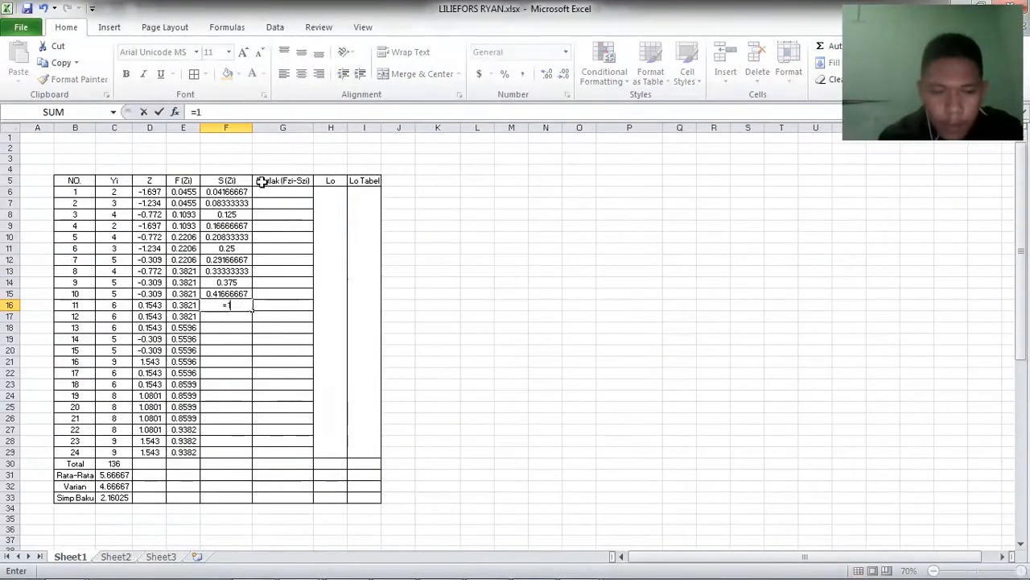
type("1/24")
key("Return")
type("=12/2")
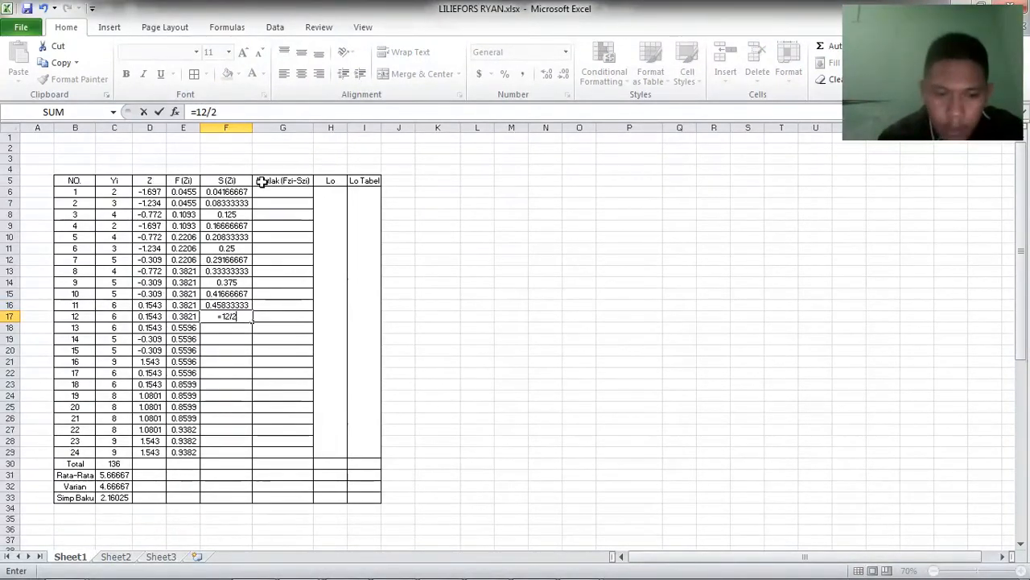
type("4")
key("Return")
Step: Enter the S(Zi) formulas =13/24, =14/24 and =15/24 in cells F18 to F20
type("=13")
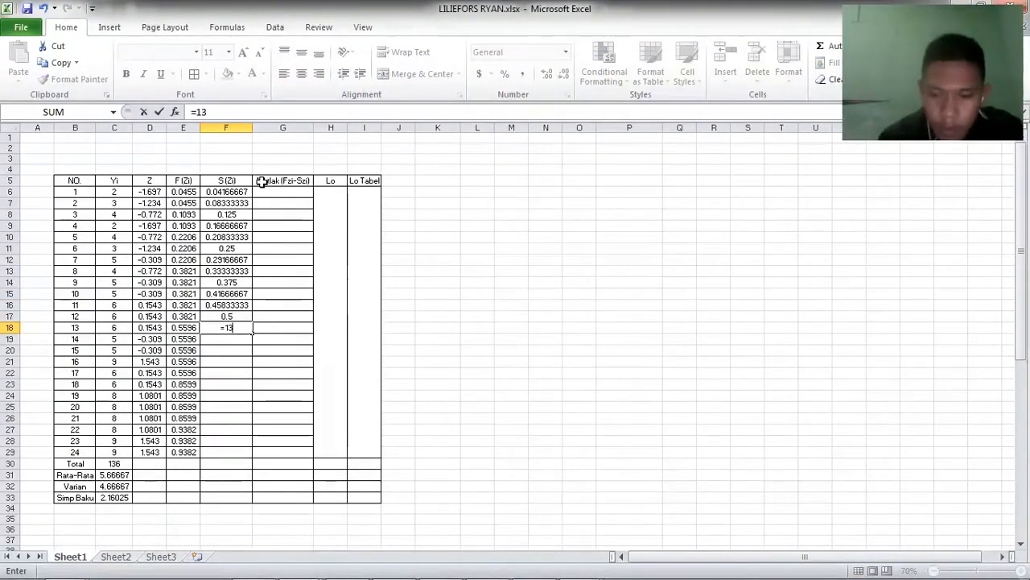
type("/24")
key("Return")
type("=14")
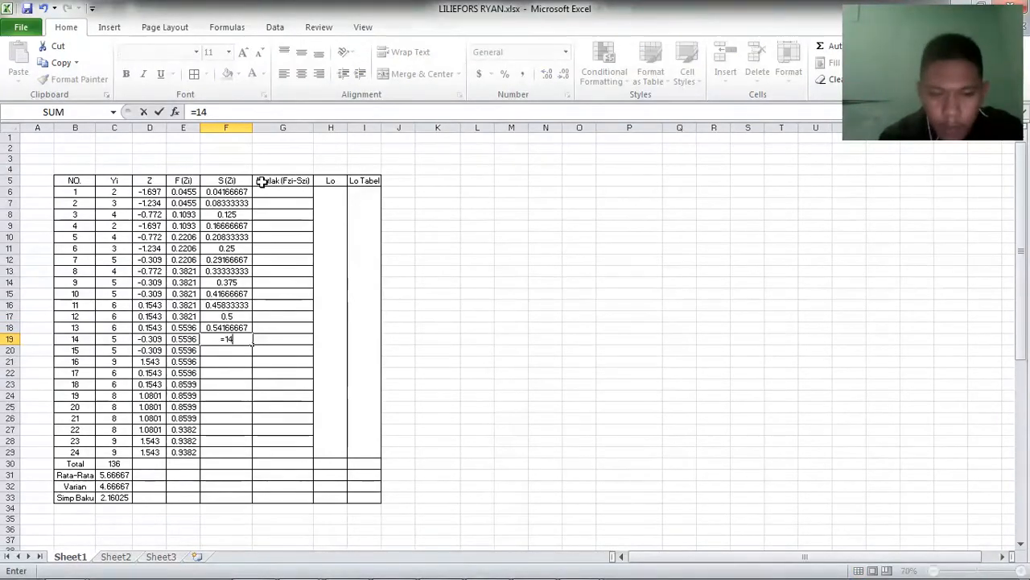
type("/24")
key("Return")
type("=")
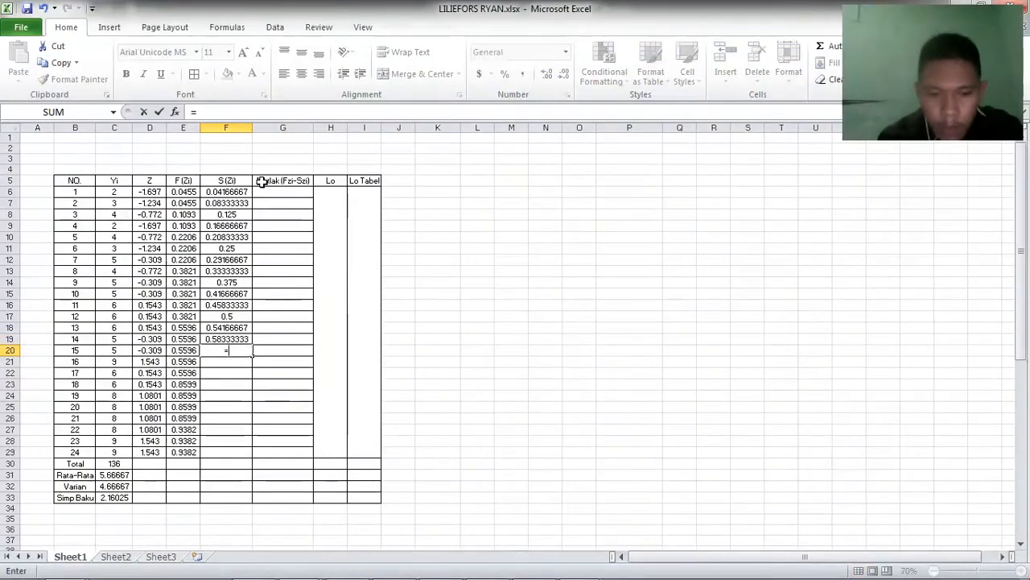
type("15/24")
key("Return")
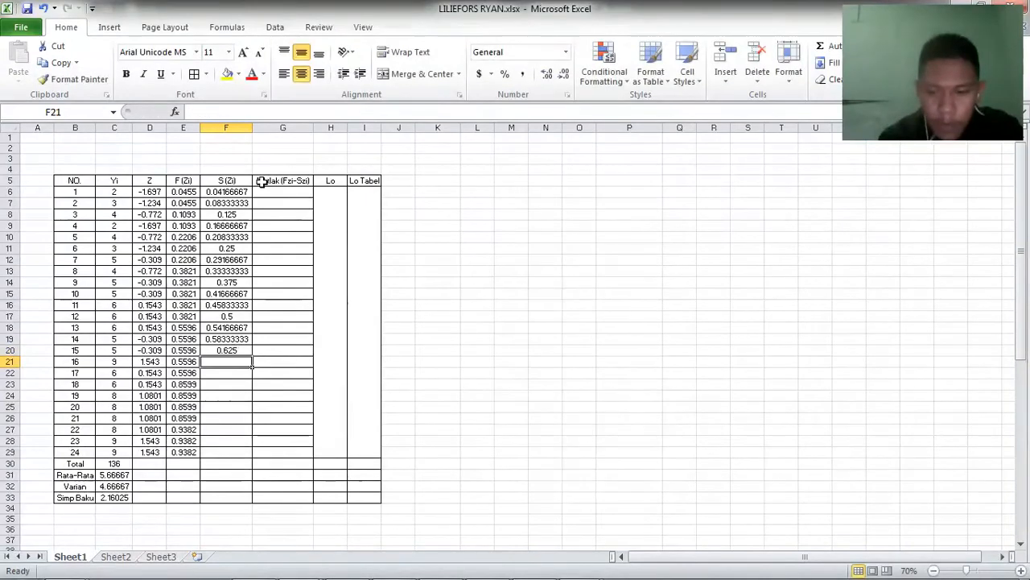
Step: Enter the S(Zi) formulas =16/24, =17/24 and =18/24 in cells F21 to F23
type("=16/")
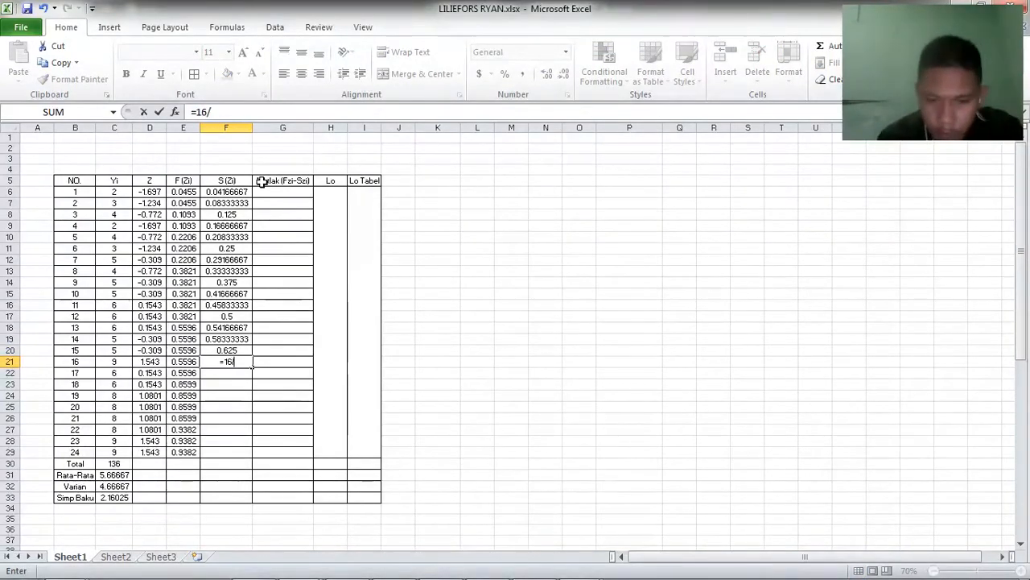
type("24")
key("Return")
type("=")
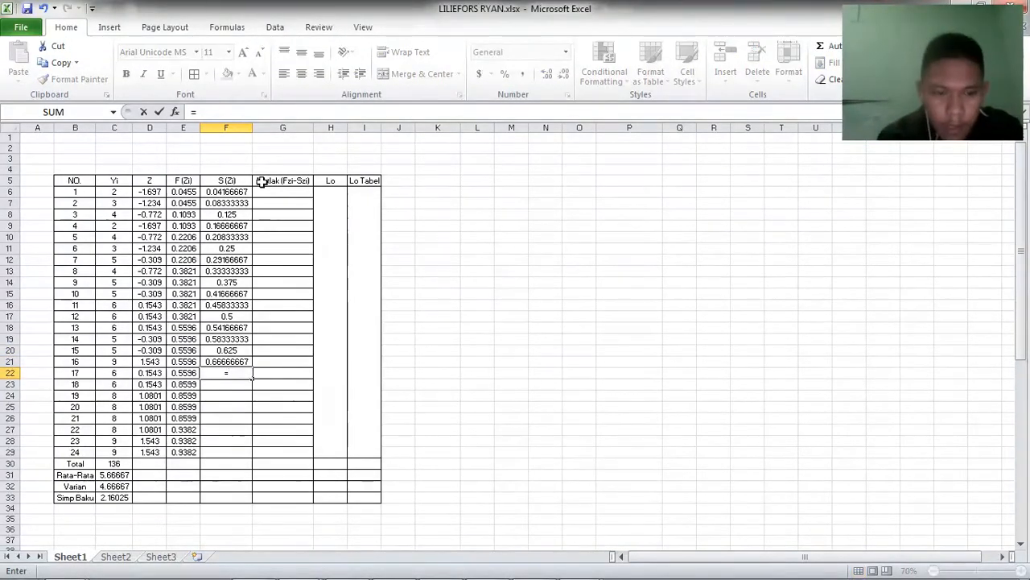
type("1")
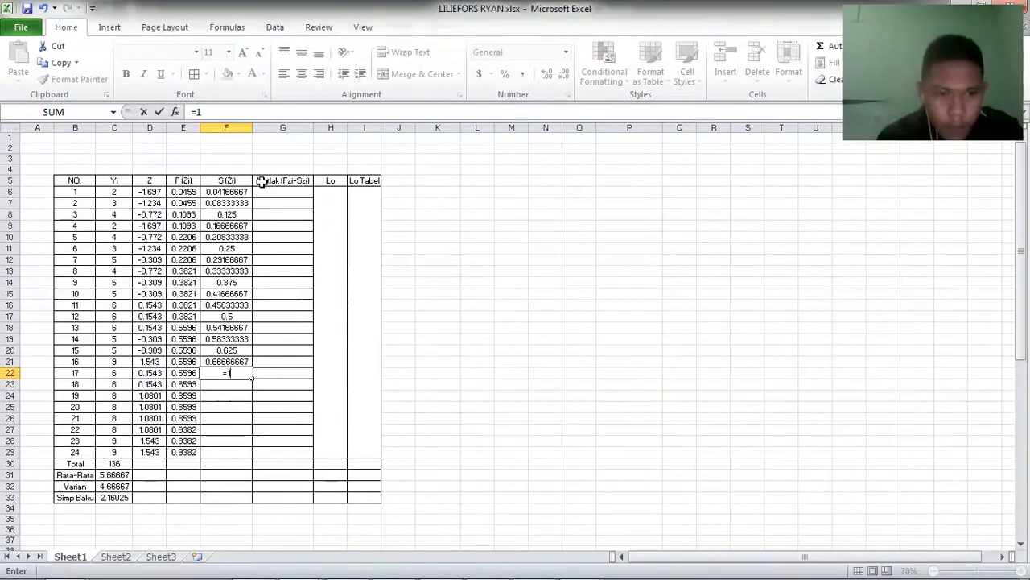
type("7/2")
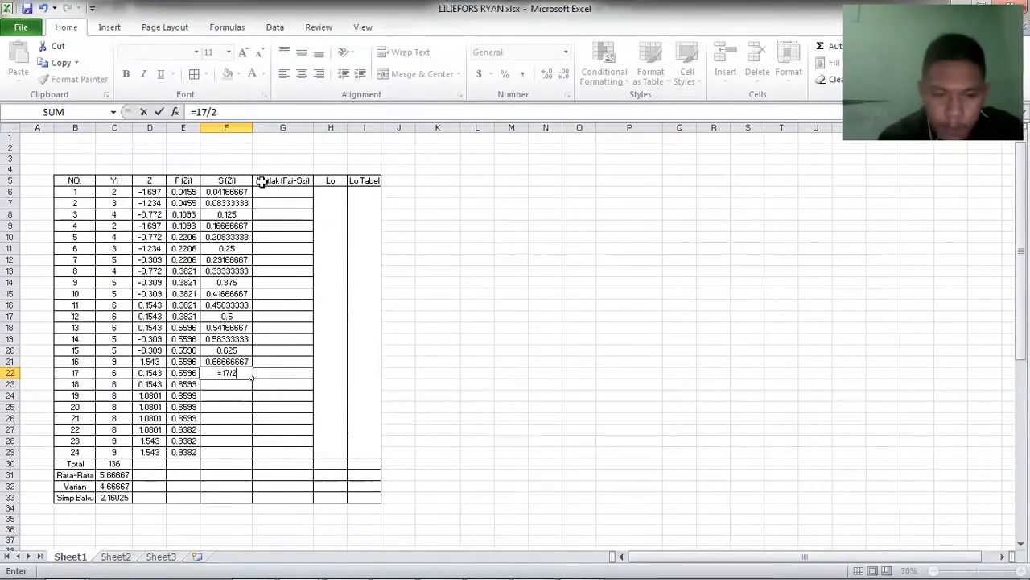
type("4")
key("Return")
type("=18")
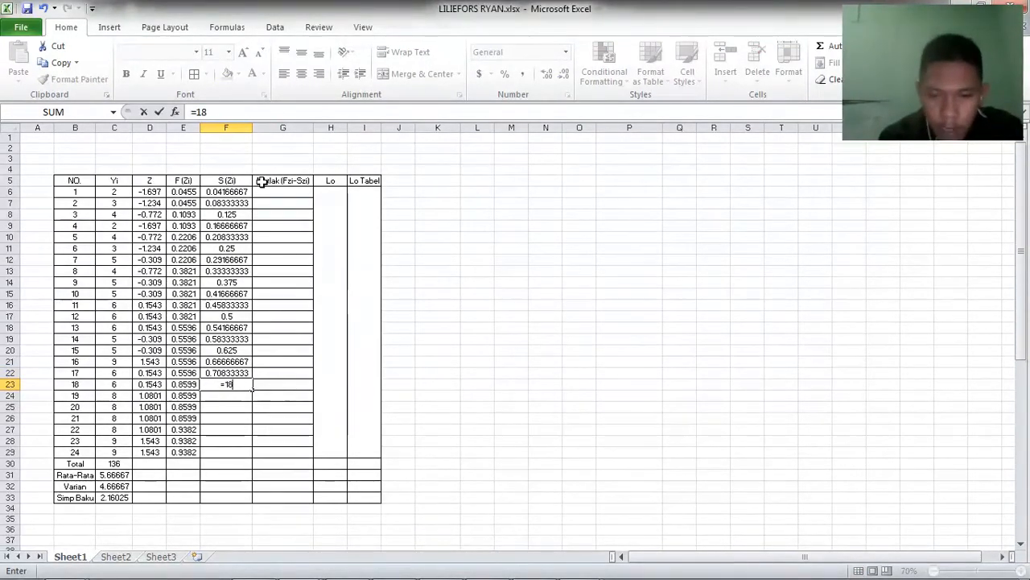
key("Return")
Step: Enter the S(Zi) formulas =19/24, =20/24 and =21/24 in cells F24 to F26
type("=119")
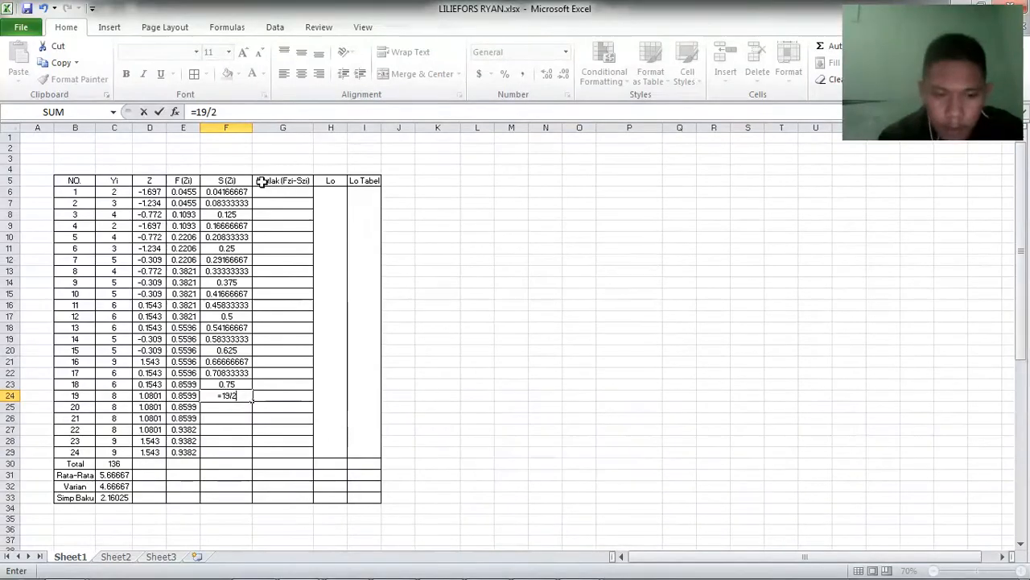
type("4")
key("Return")
type("=2-")
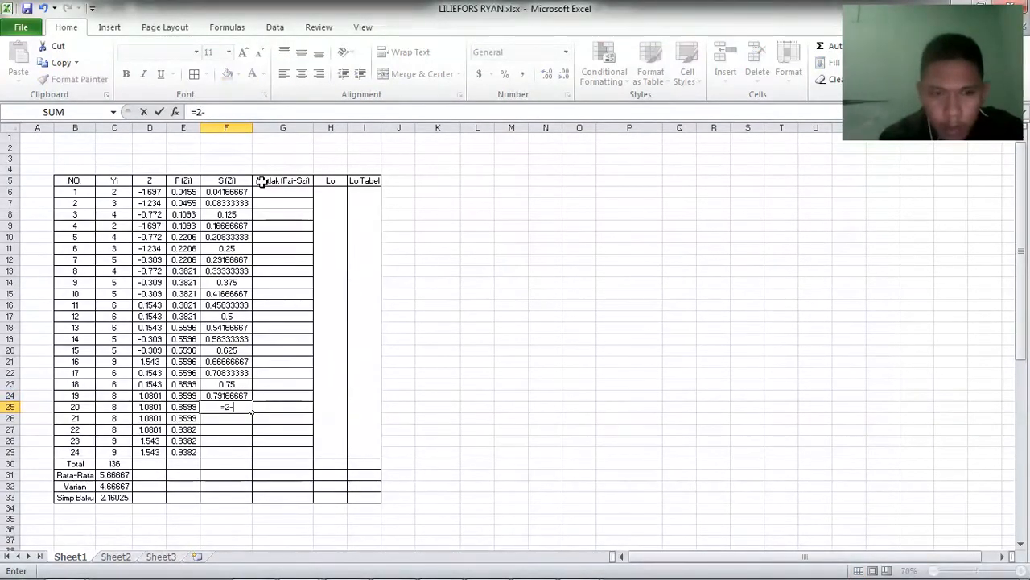
type("/2")
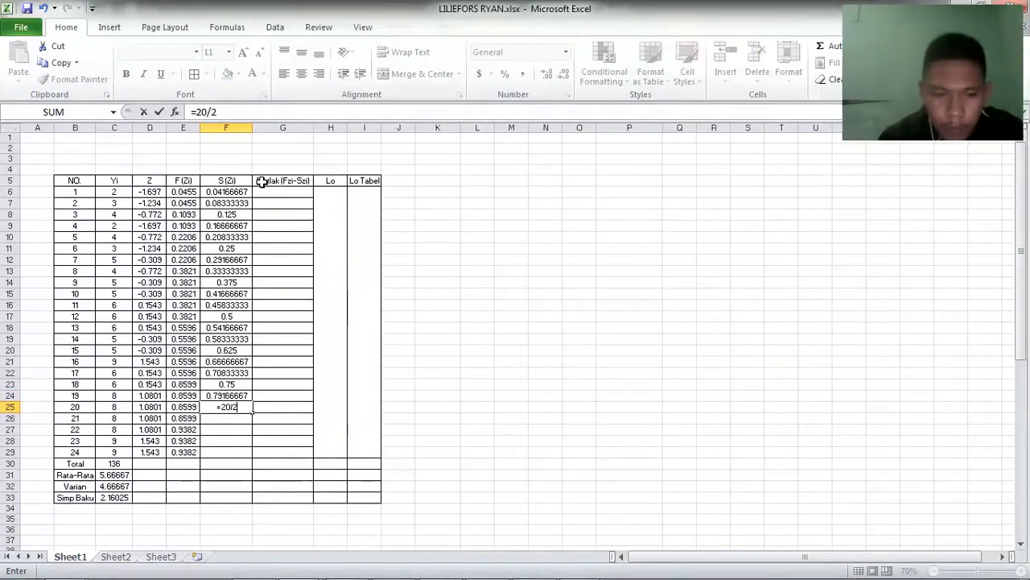
type("4")
key("Return")
type("=21/")
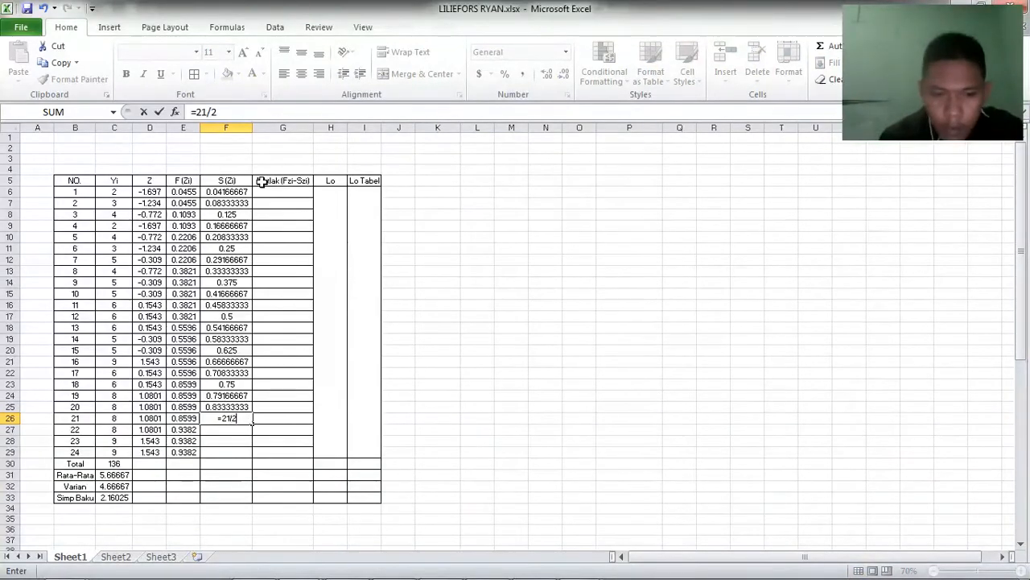
type("24")
key("Return")
Step: Enter the S(Zi) formulas =22/24, =23/24 and =24/24 in cells F27 to F29
type("=2")
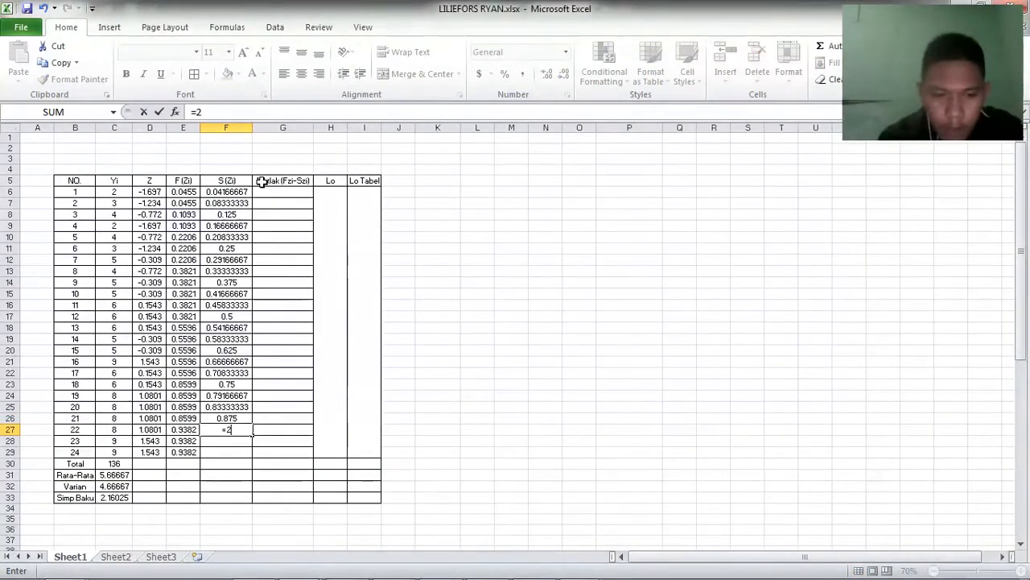
type("2/24")
key("Return")
type("=")
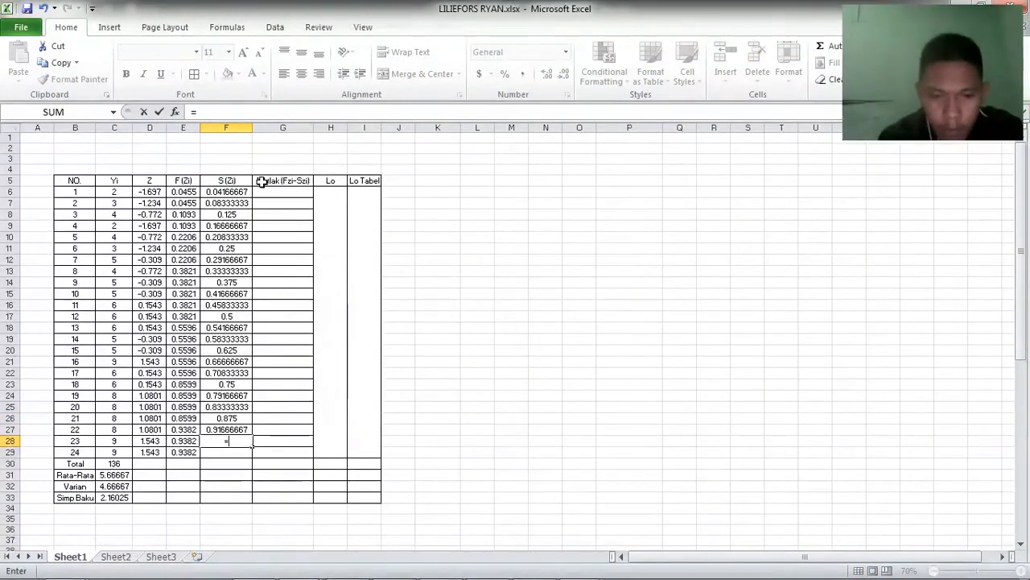
type("23/24")
key("Return")
type("=2")
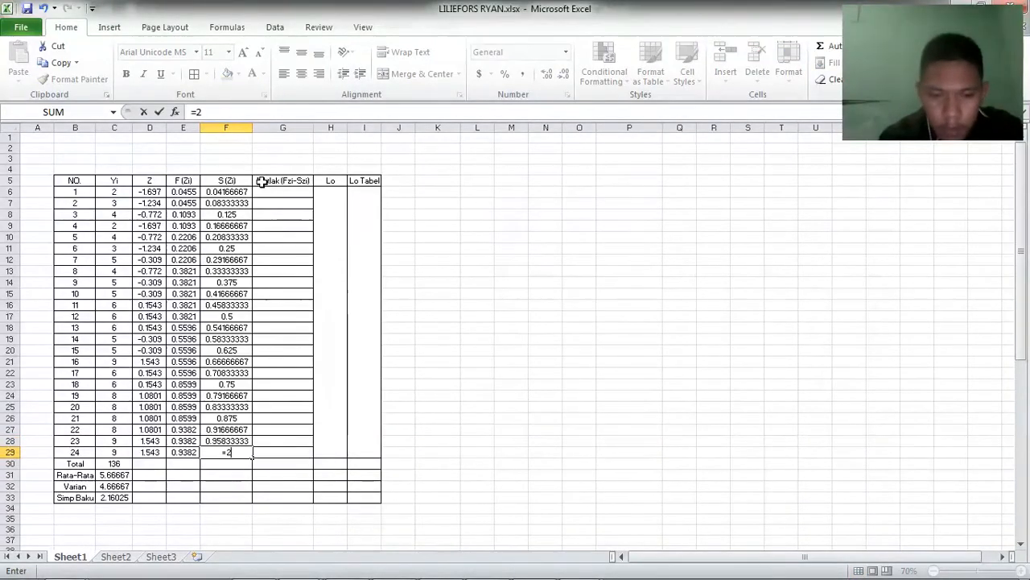
type("4/-")
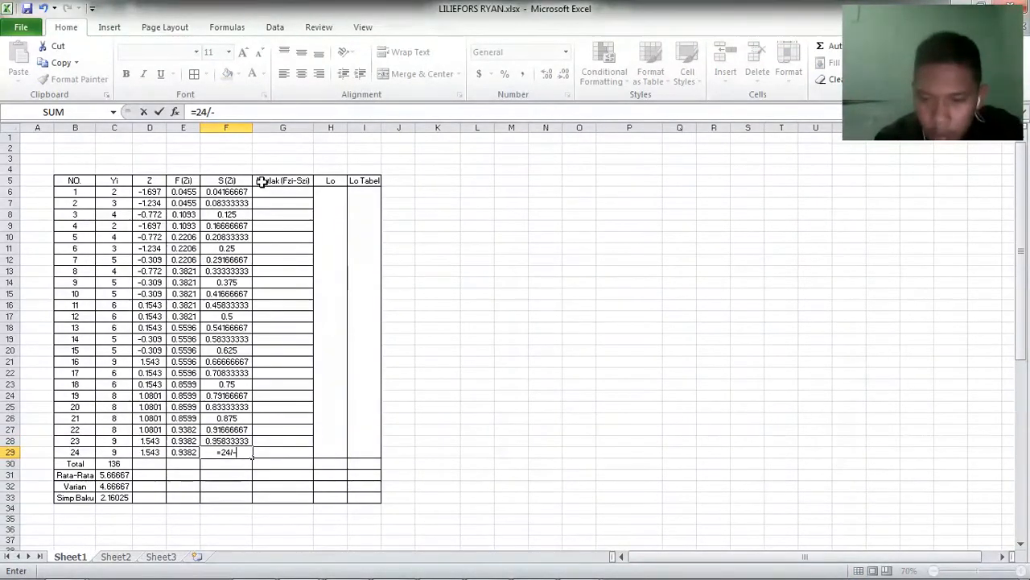
key("Return")
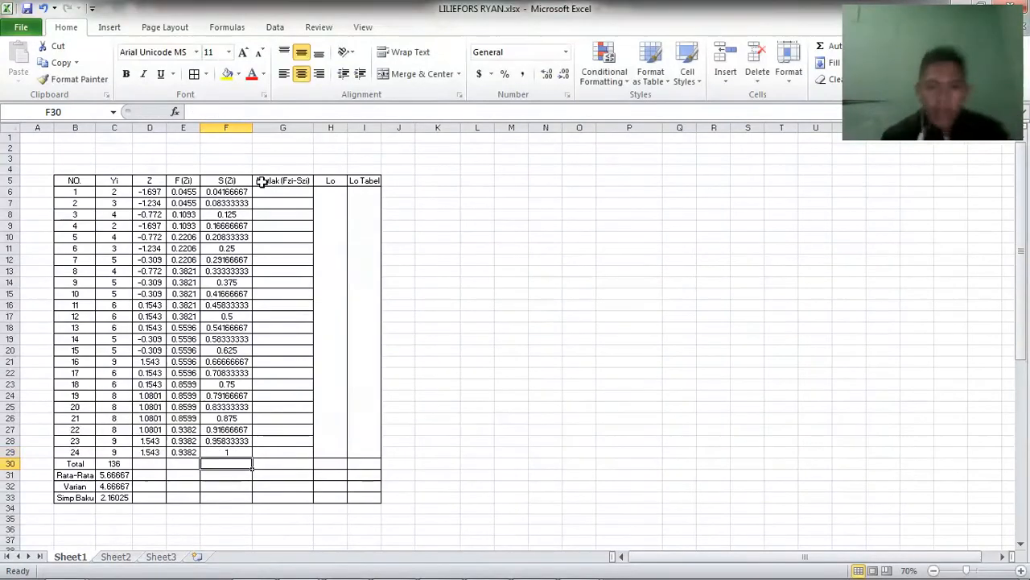
Step: Review the S(Zi) formulas one by one from cell F6 down to F29
left_click(240, 193)
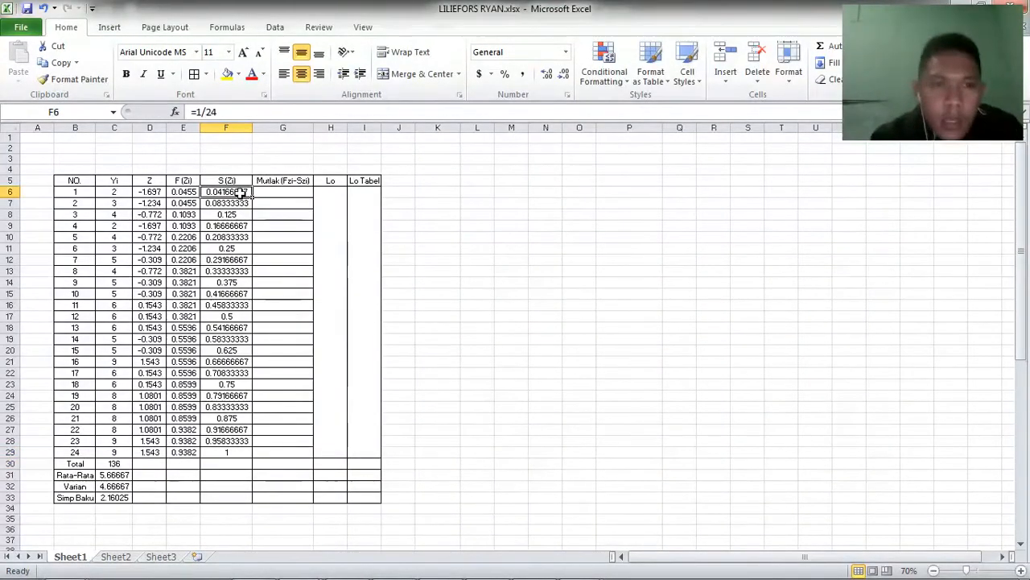
key("Down")
key("Down")
key("Down")
key("Down")
key("Down")
key("Down")
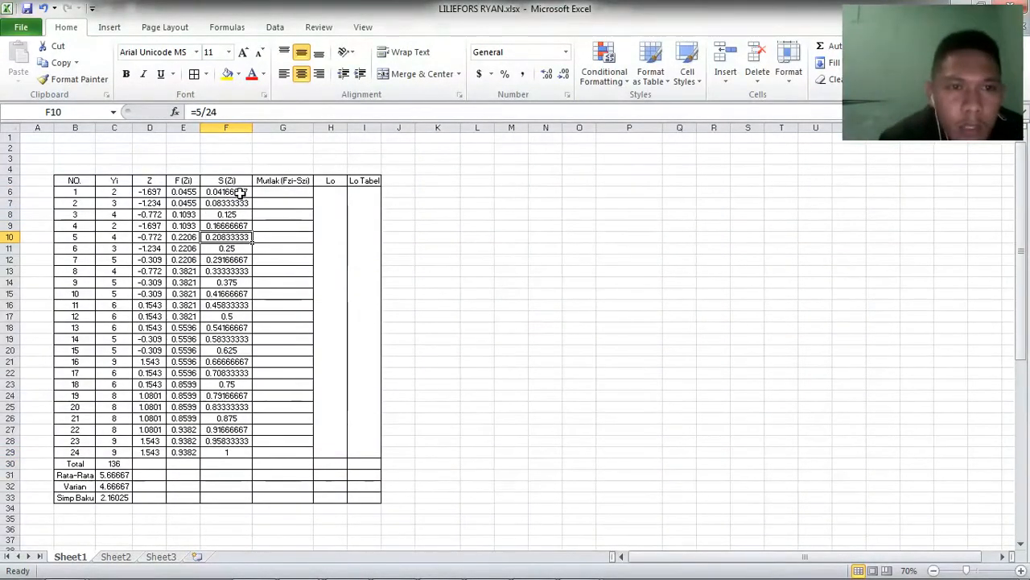
key("Down")
key("Down")
key("Down")
key("Down")
key("Down")
key("Down")
key("Down")
key("Down")
key("Down")
key("Down")
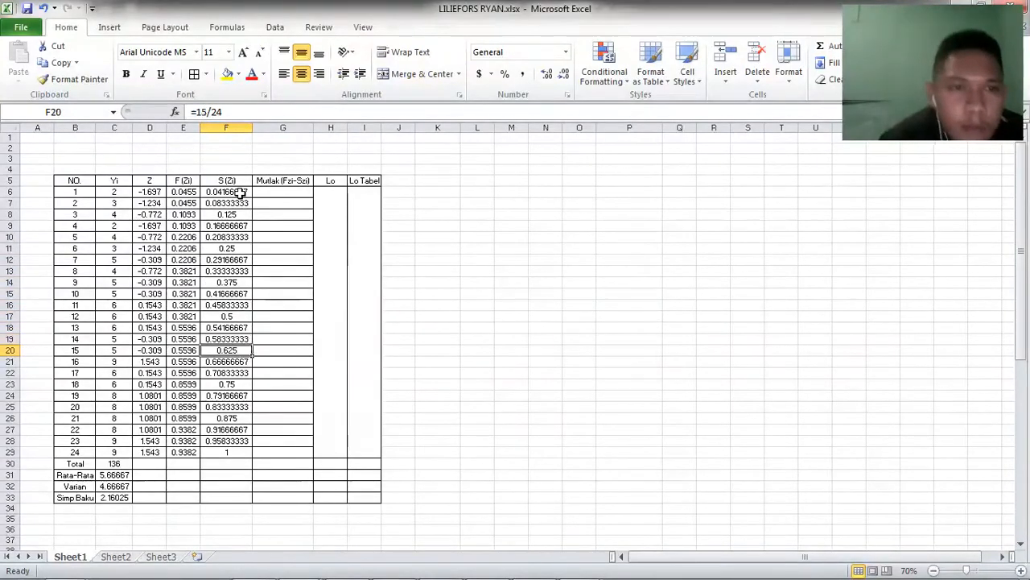
key("Down")
key("Down")
key("Down")
key("Down")
key("Down")
key("Down")
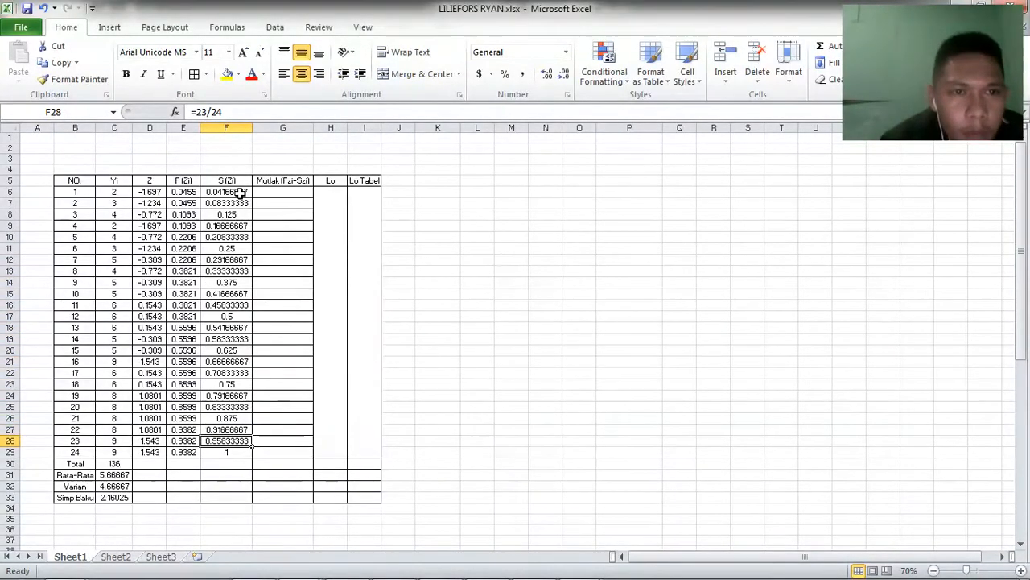
key("Down")
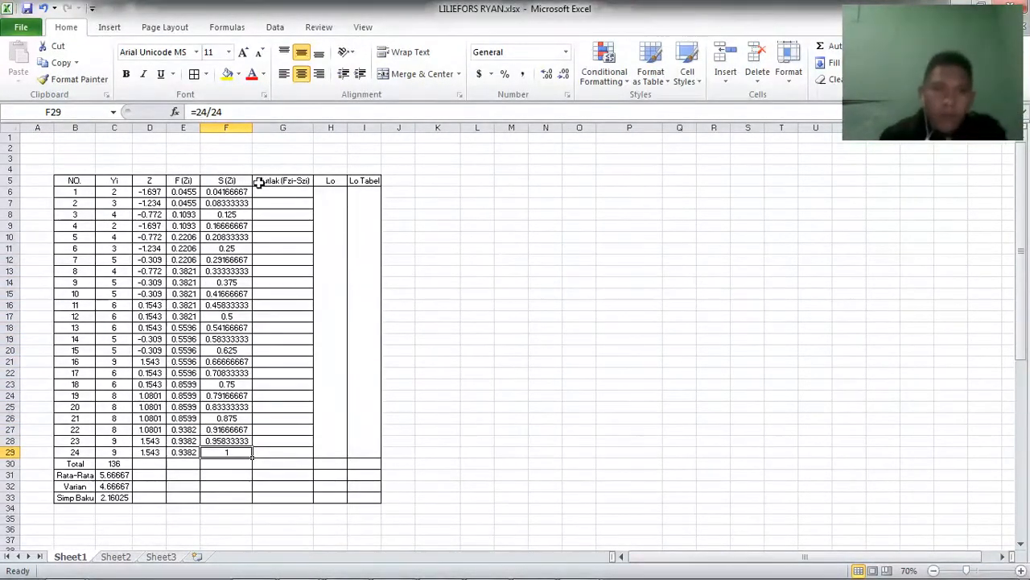
Step: Enter =ABS(E6-F6) in cell G6 of the Mutlak (Fzi-Szi) column and fill it down to G29
left_click(269, 191)
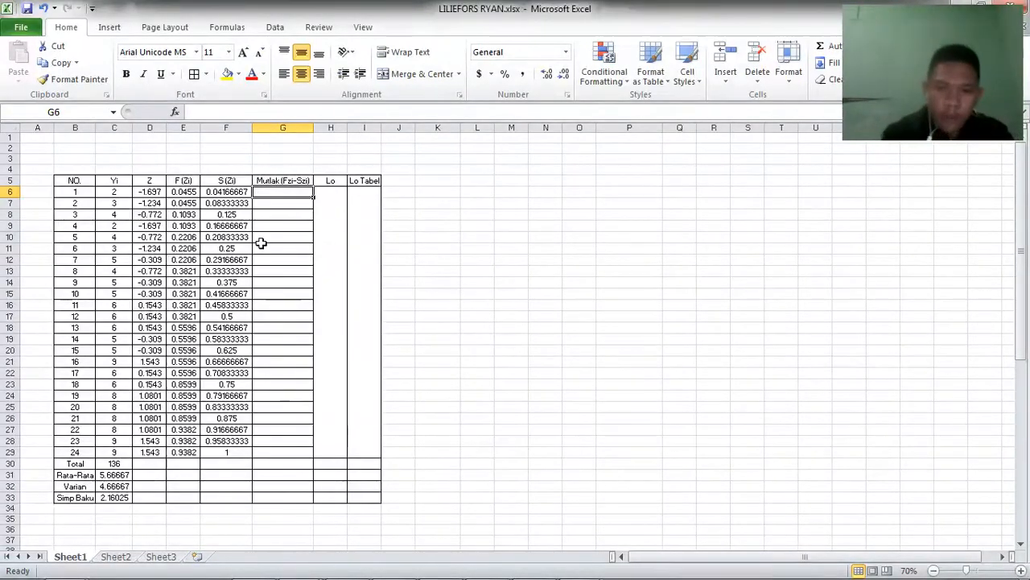
type("=AB")
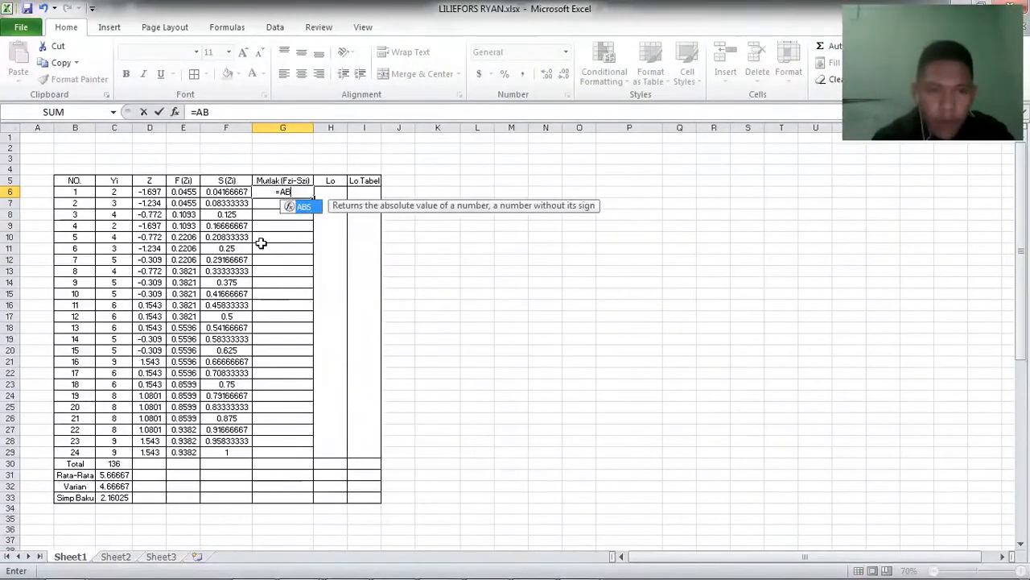
type("S(")
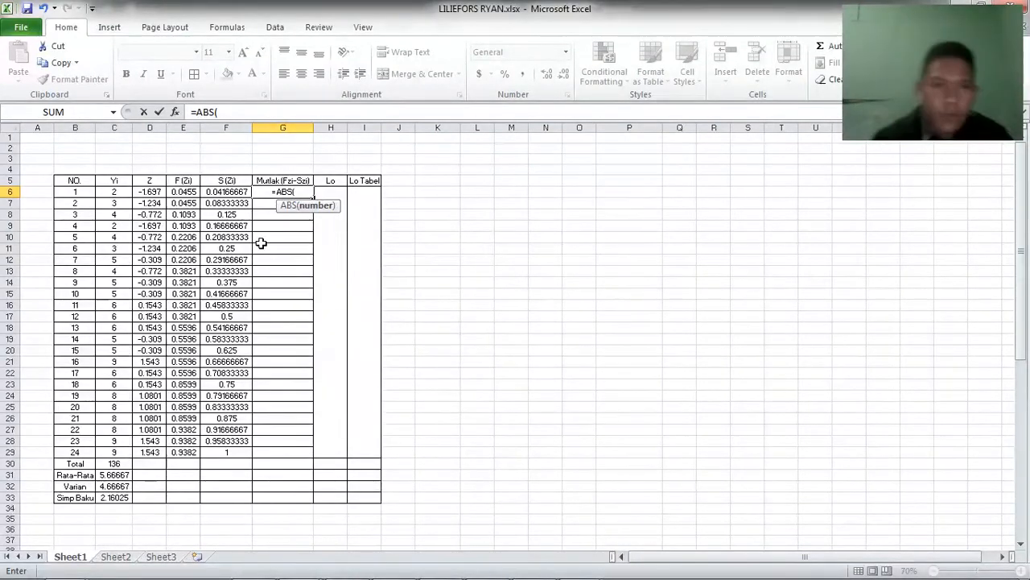
left_click(185, 191)
type("-")
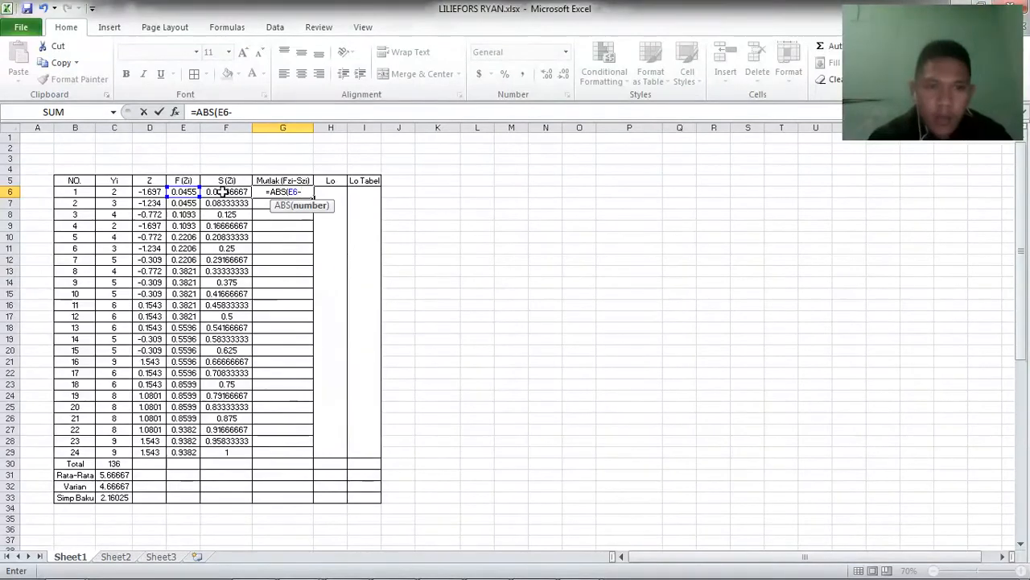
left_click(221, 191)
type(")")
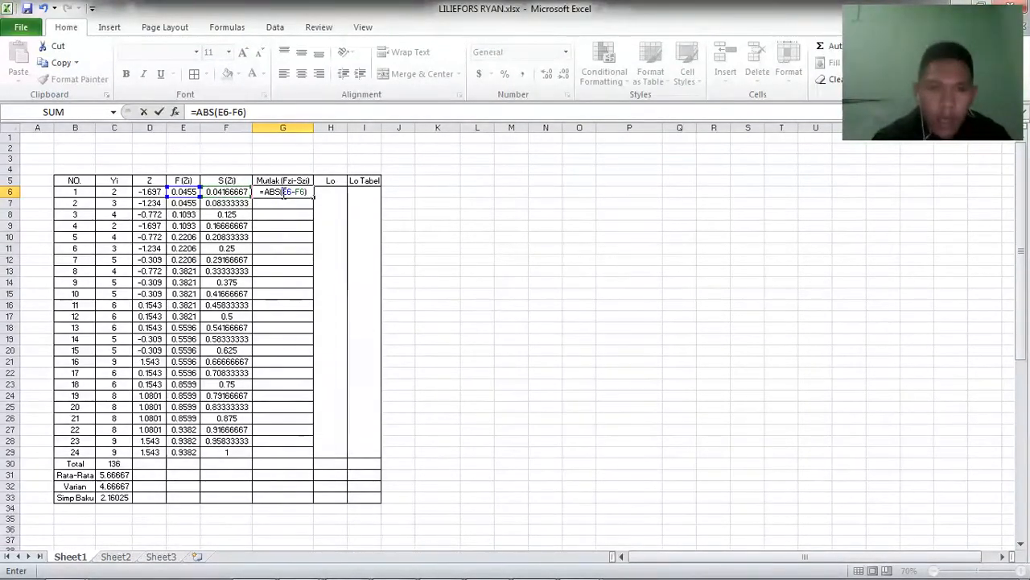
key("Return")
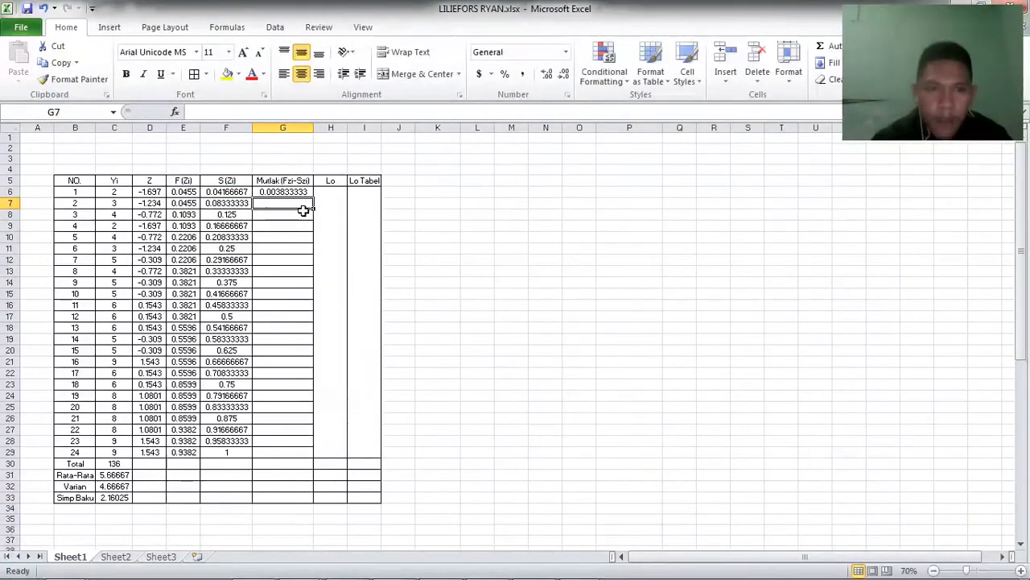
left_click(302, 191)
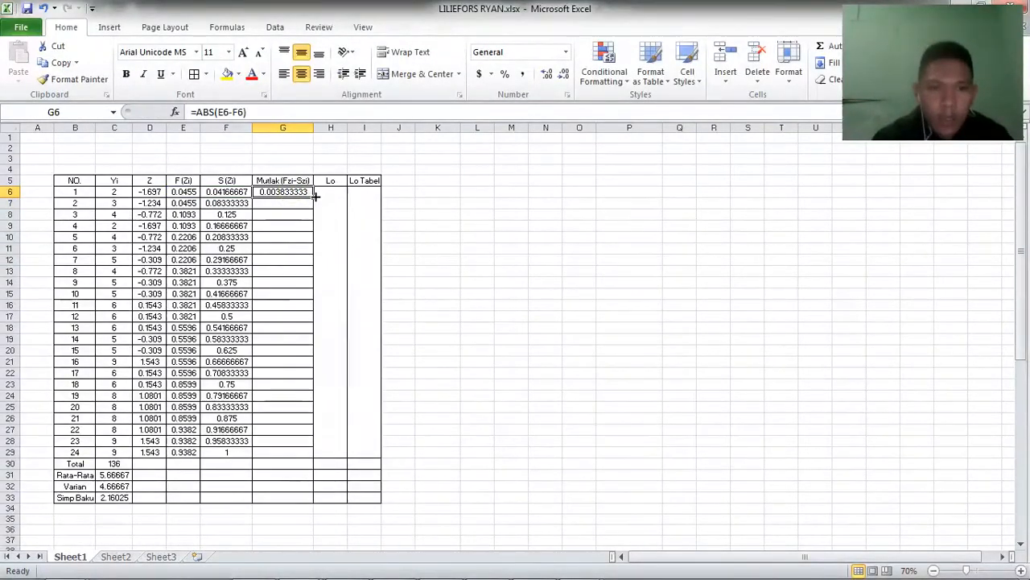
left_click_drag(313, 194, 301, 453)
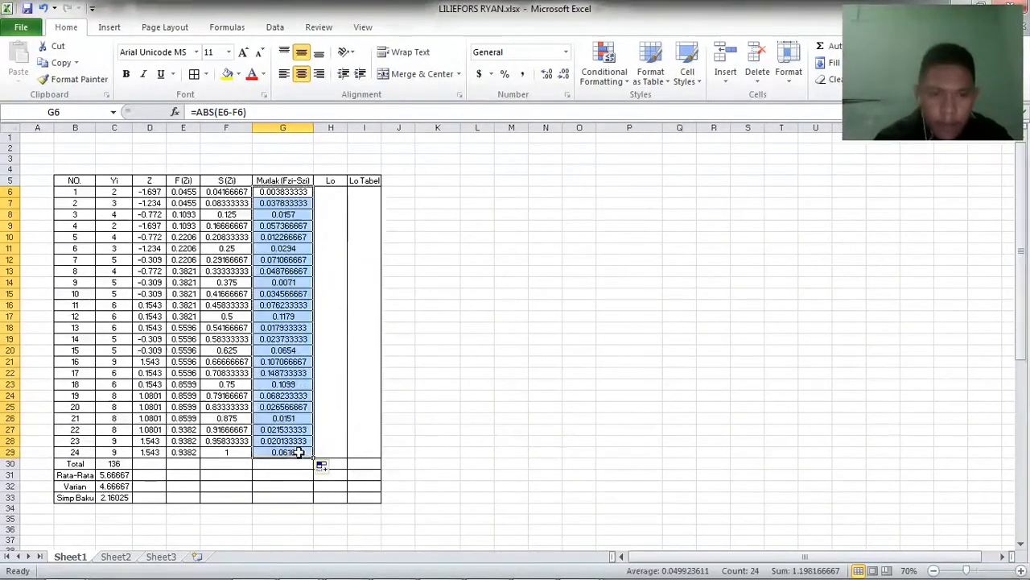
Step: Select the merged Lo cell H6, check the Lo formula on the RUMUS PERHITUNGAN slide in PowerPoint, and return to the Excel worksheet
left_click(333, 295)
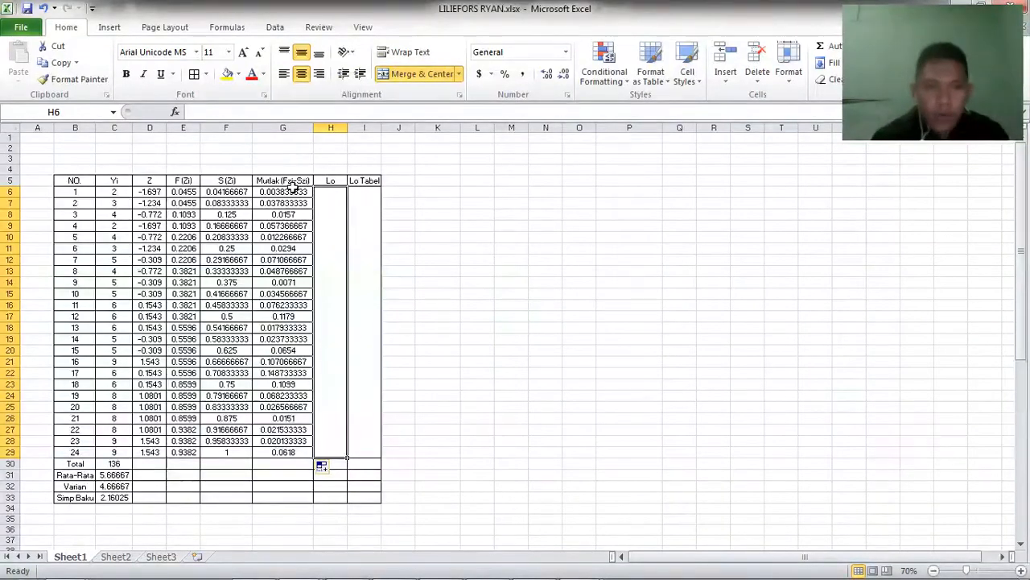
left_click(255, 563)
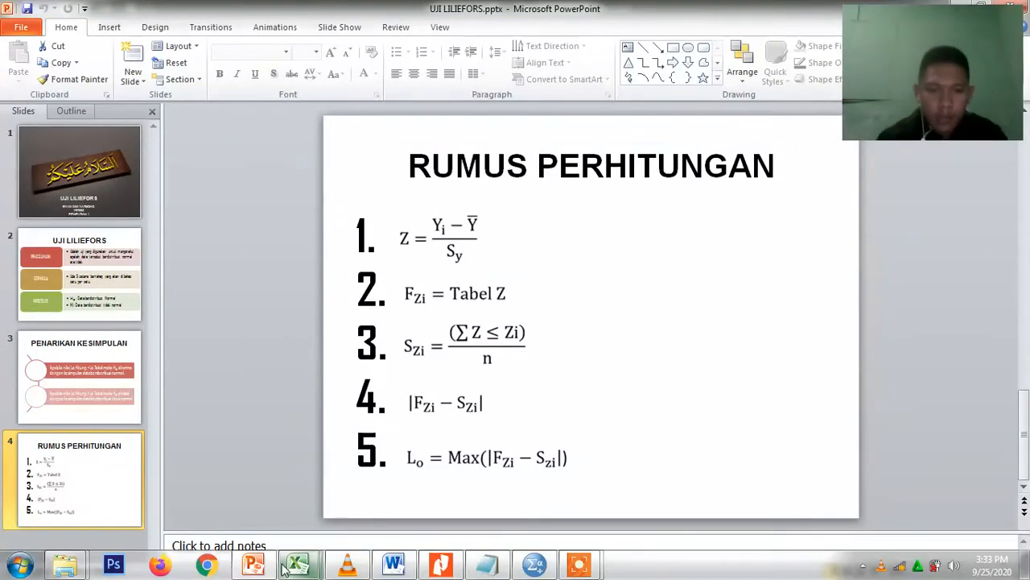
mouse_move(297, 563)
left_click(423, 488)
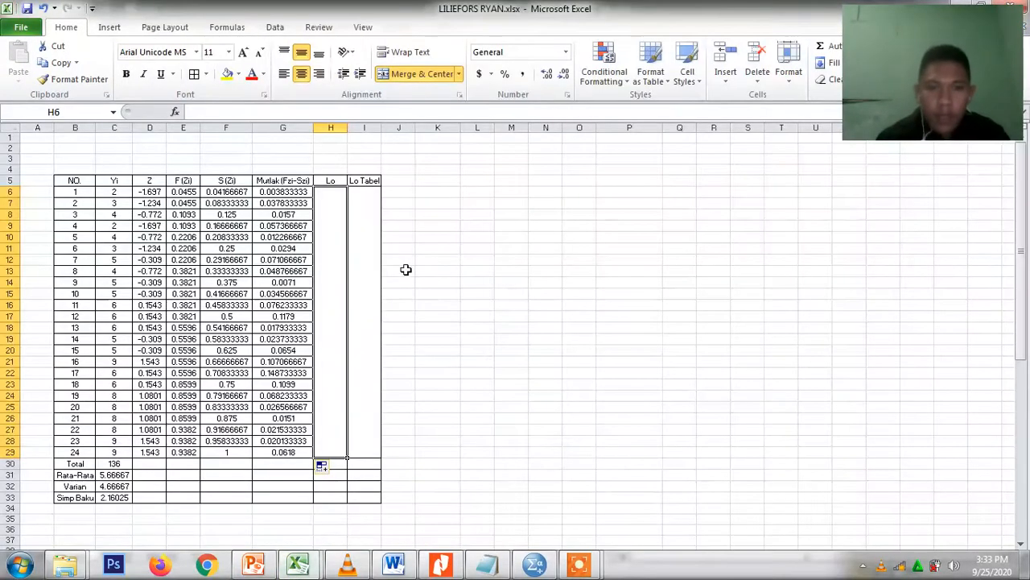
Step: Enter =MAX(G6:G29) in the merged Lo cell H6 and reselect the cell
type("=")
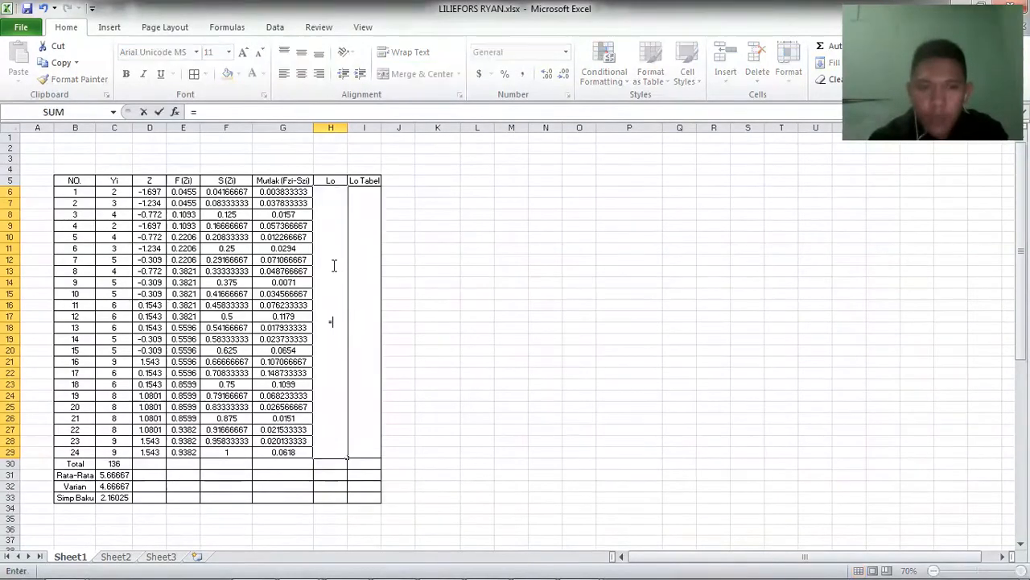
type("MAX")
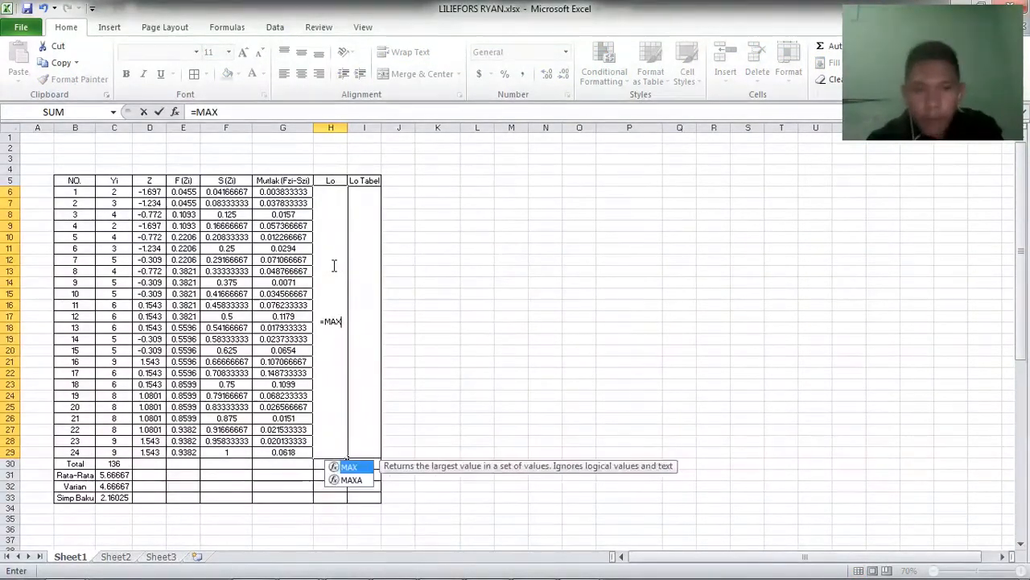
type("(")
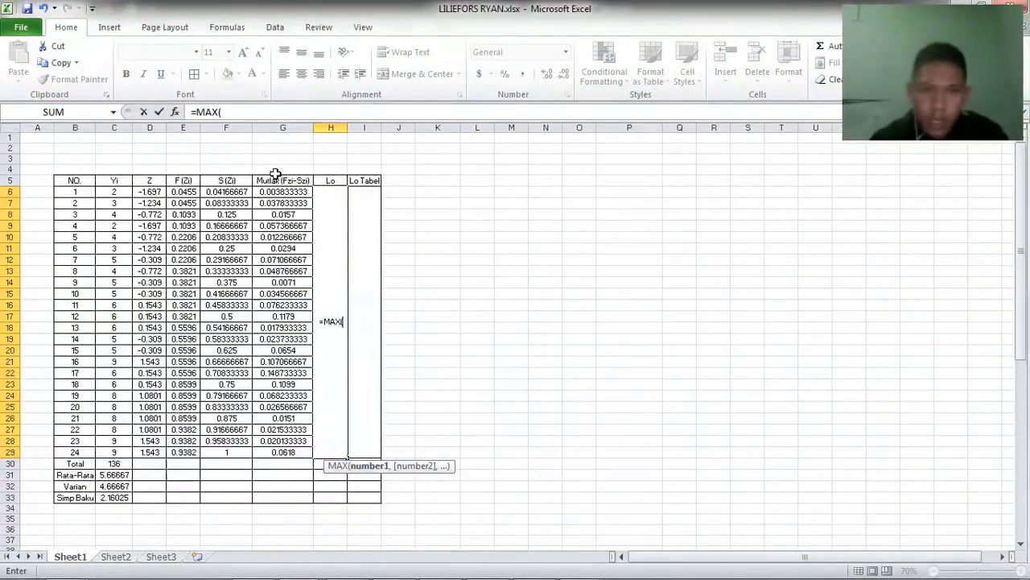
left_click_drag(274, 191, 278, 460)
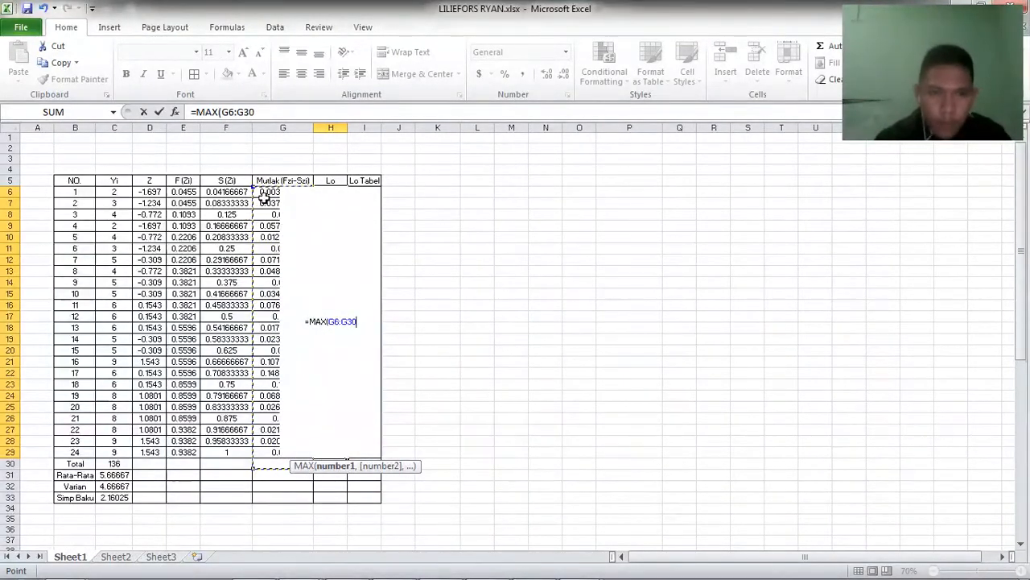
left_click_drag(270, 193, 274, 449)
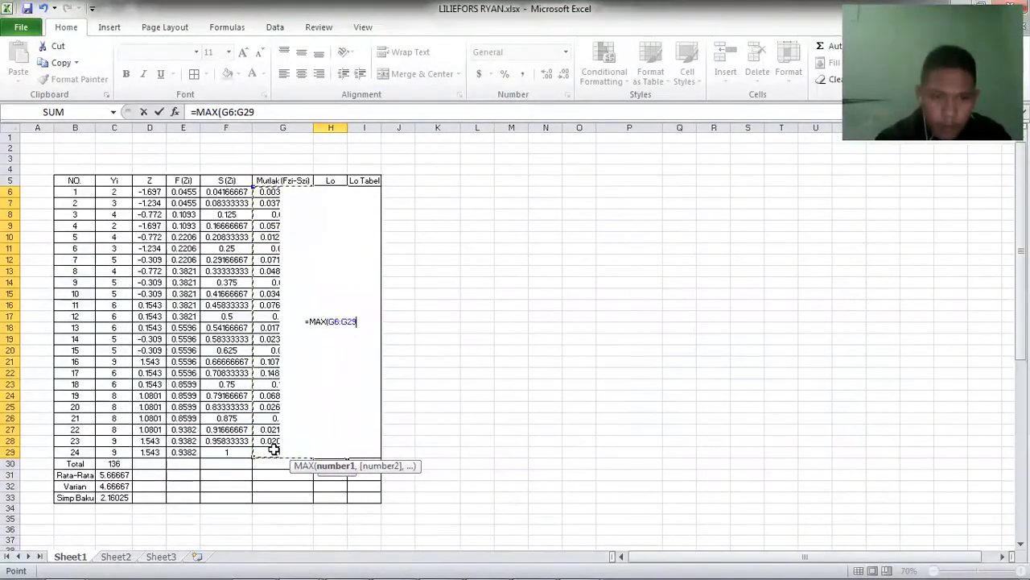
type(")")
key("Return")
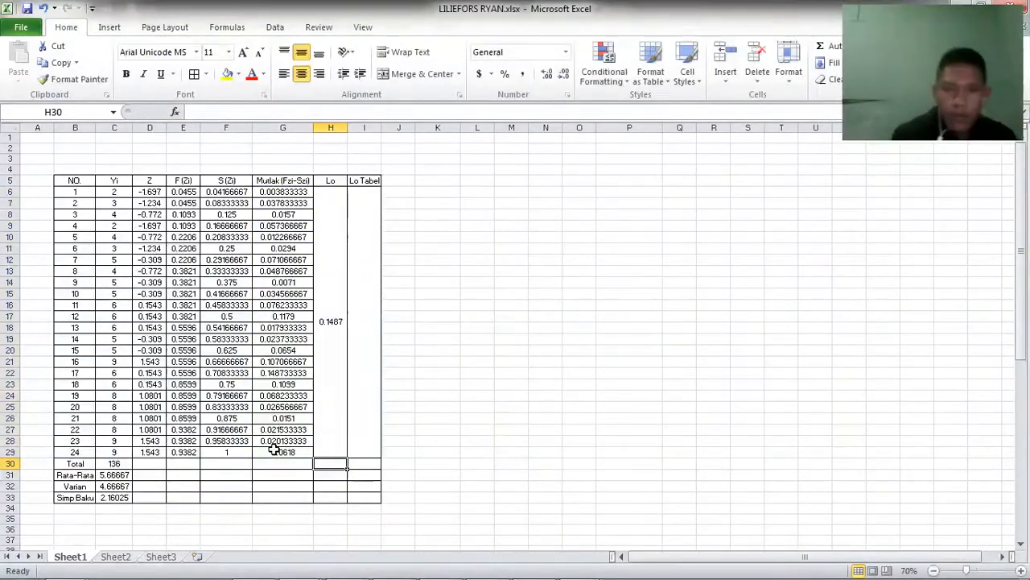
left_click(330, 305)
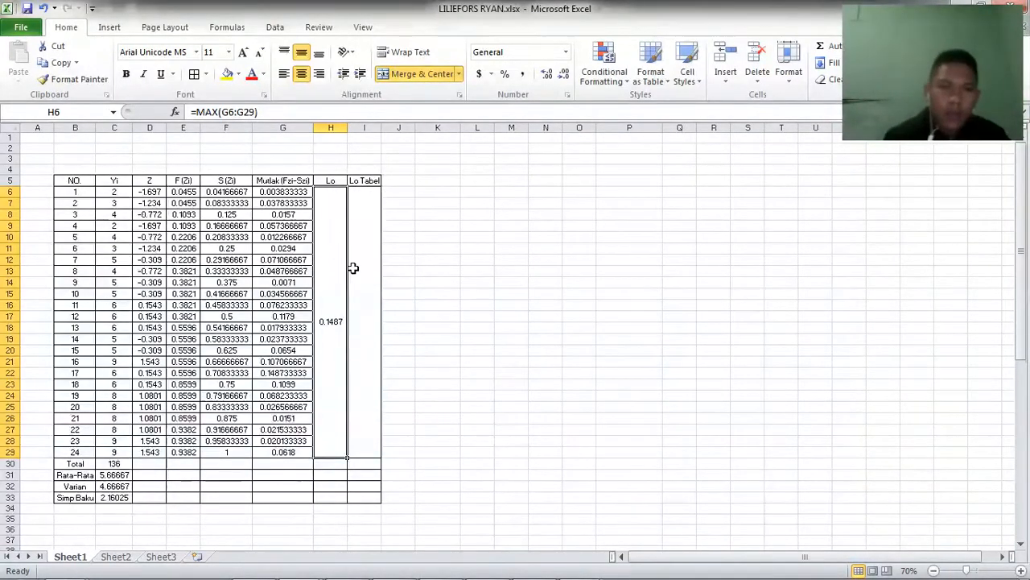
Step: Switch to Nitro Pro, consult the Liliefors critical value table in the TABEL PDF, and return to the Excel worksheet
mouse_move(348, 567)
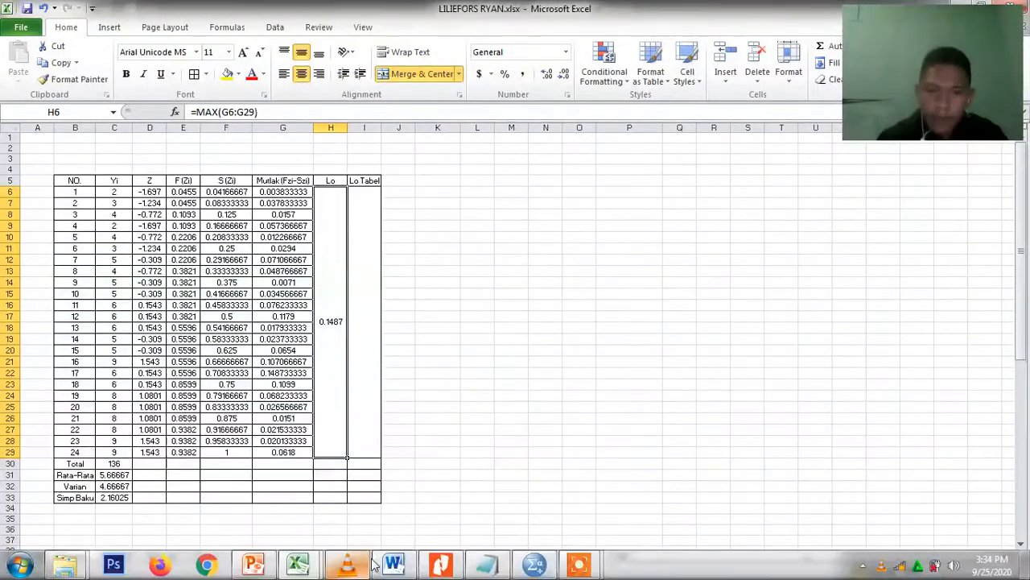
left_click(444, 566)
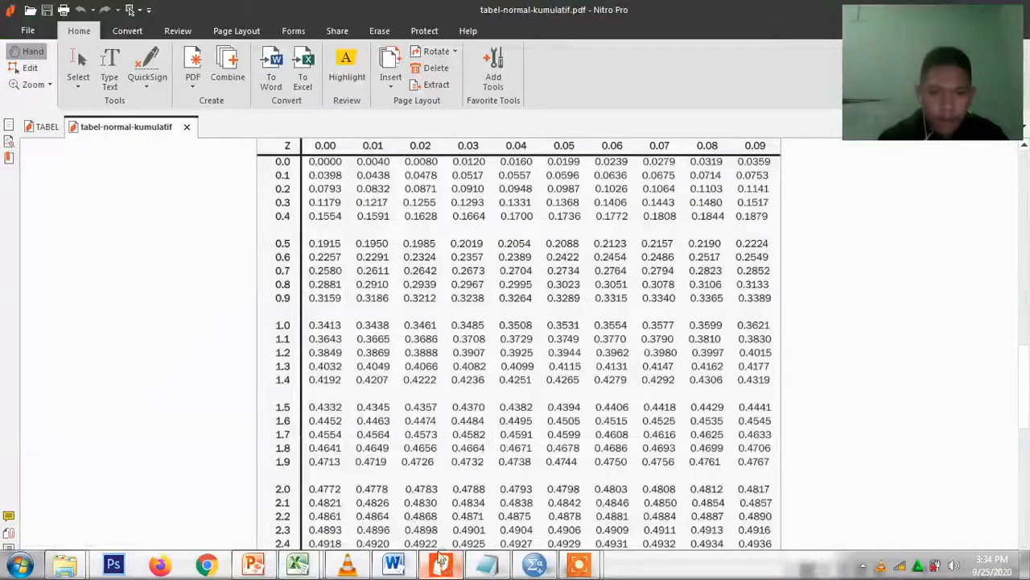
left_click(45, 131)
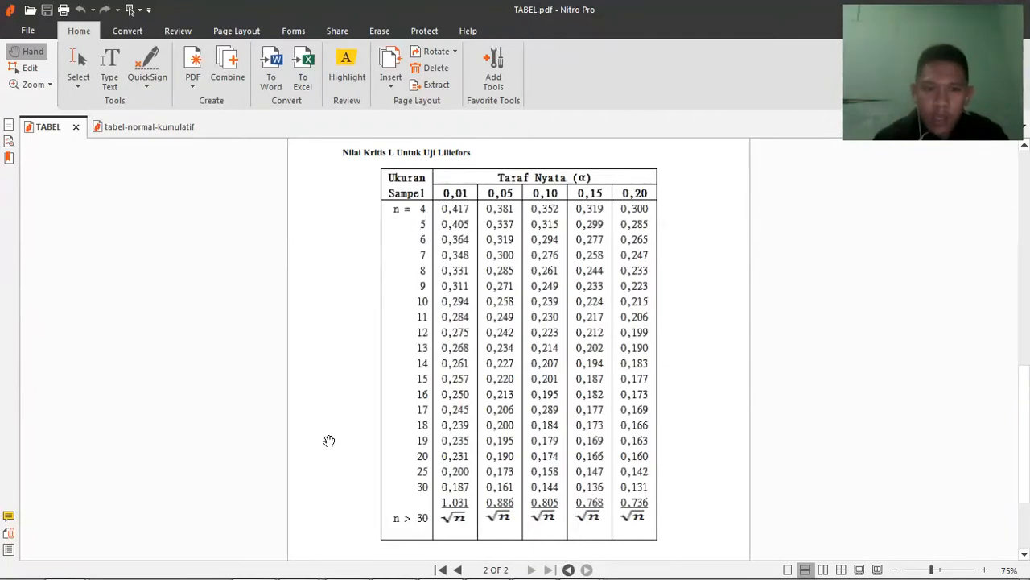
mouse_move(309, 567)
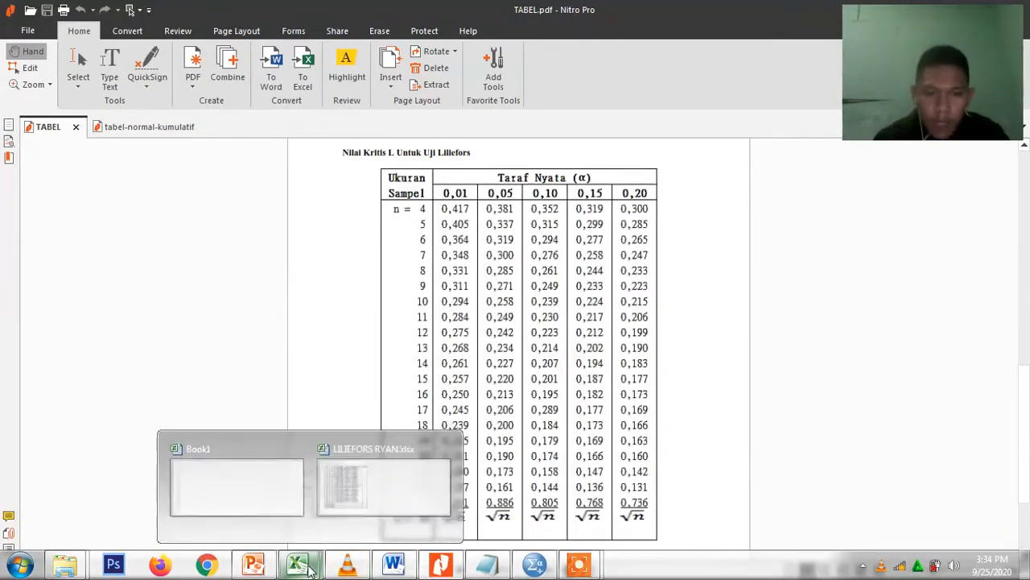
left_click(368, 477)
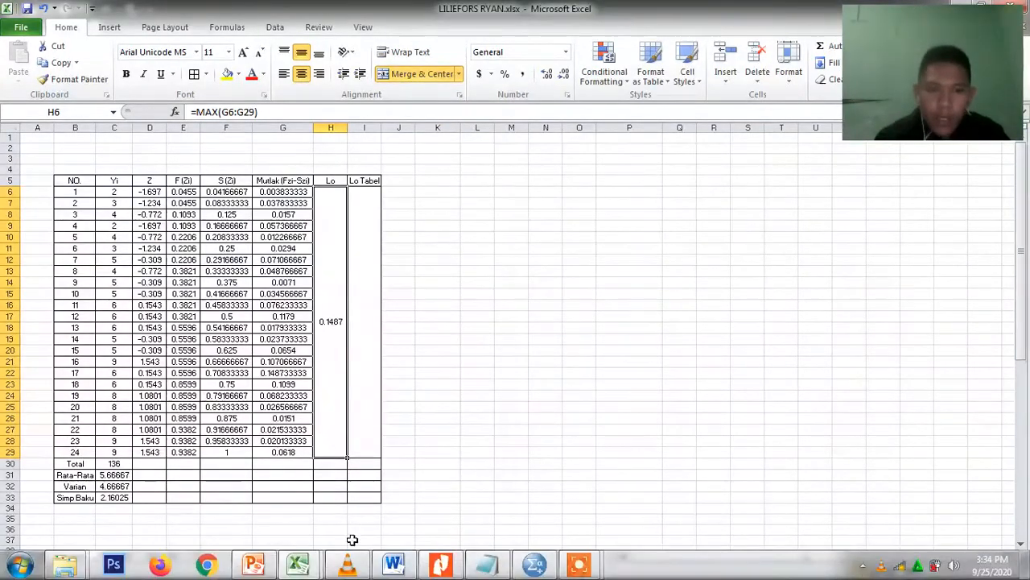
mouse_move(461, 570)
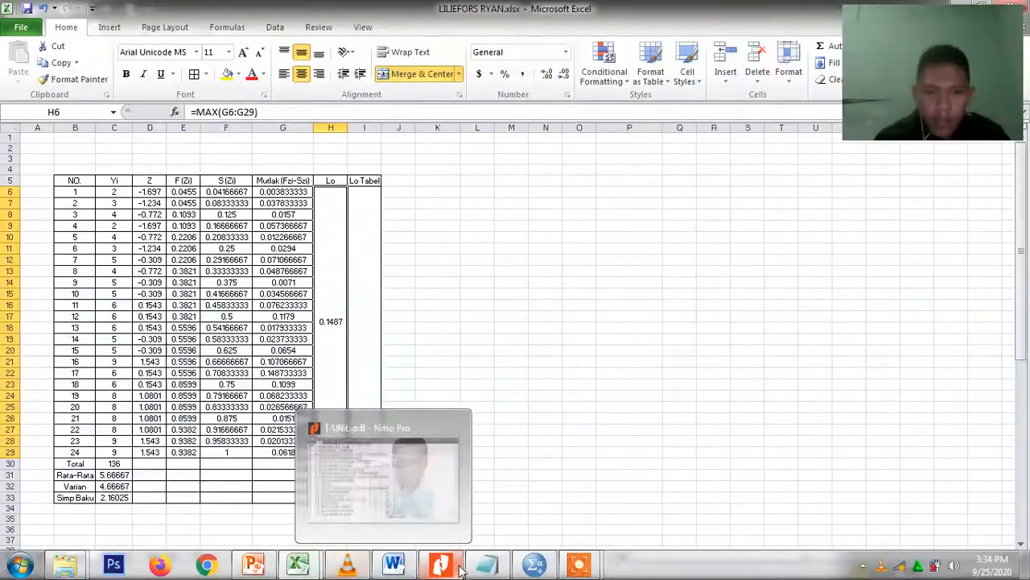
left_click(451, 522)
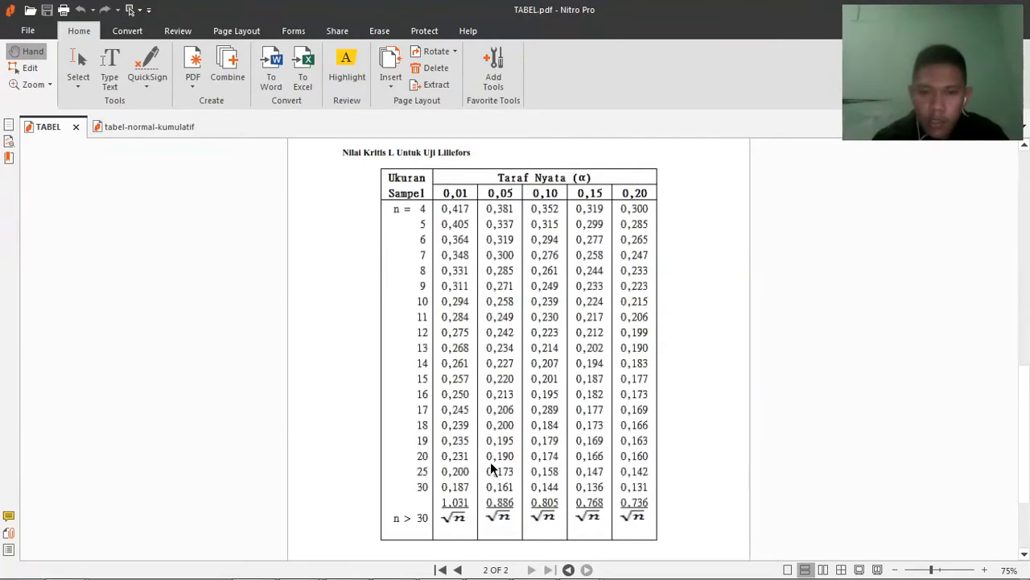
mouse_move(395, 576)
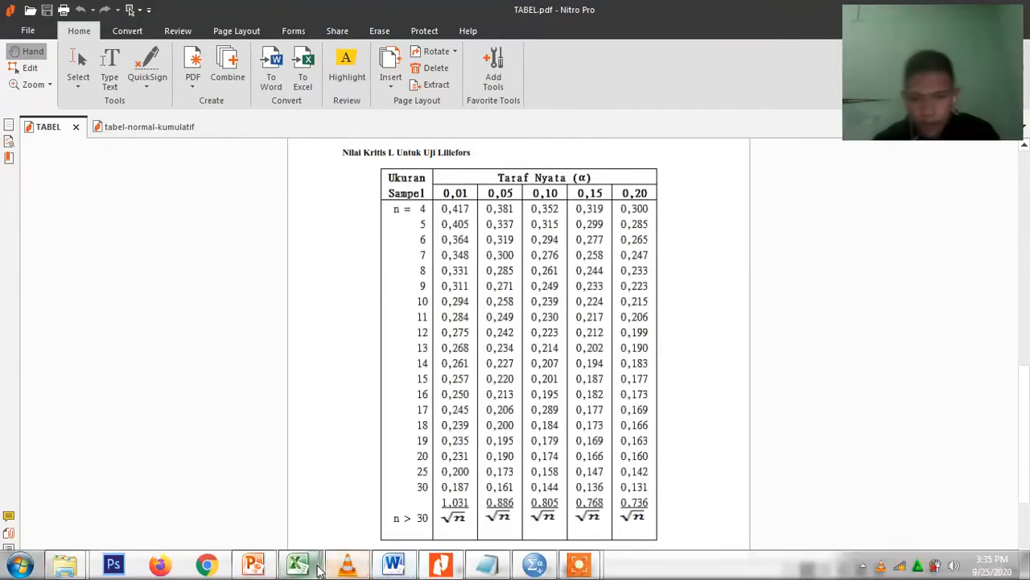
mouse_move(318, 569)
left_click(356, 505)
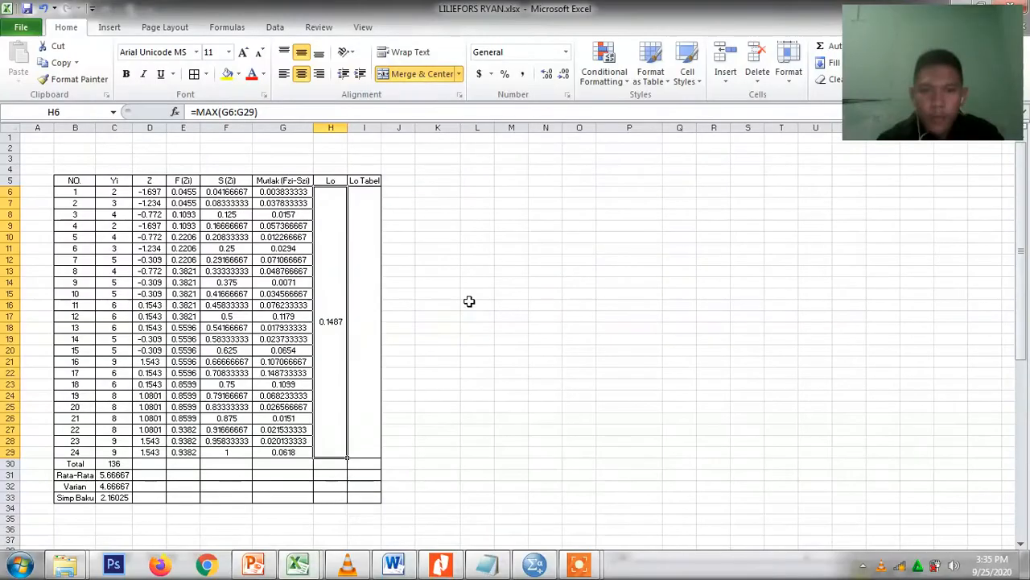
Step: Enter 0.173 in the merged Lo Tabel cell I6
left_click(361, 322)
type("0")
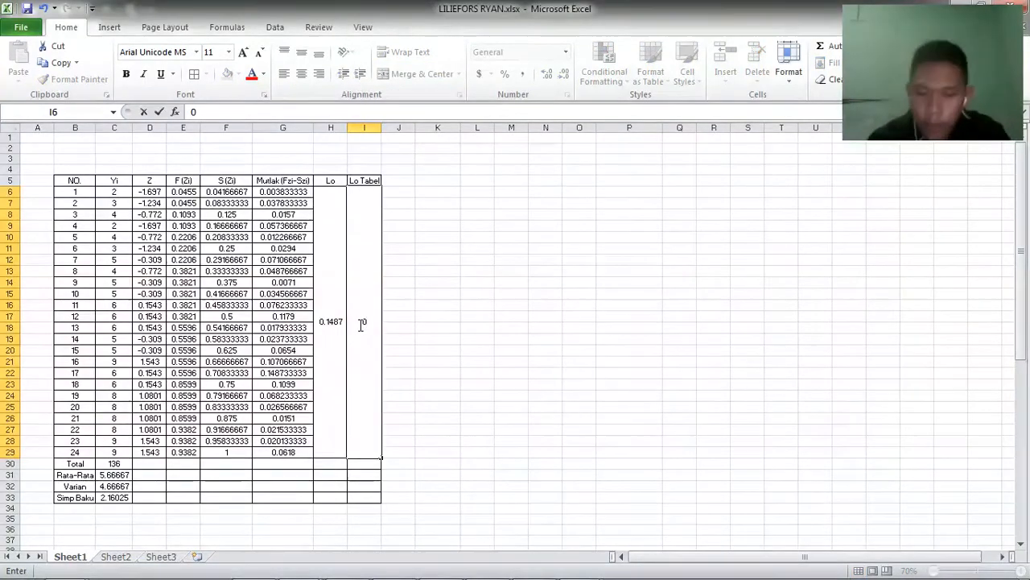
type(".173")
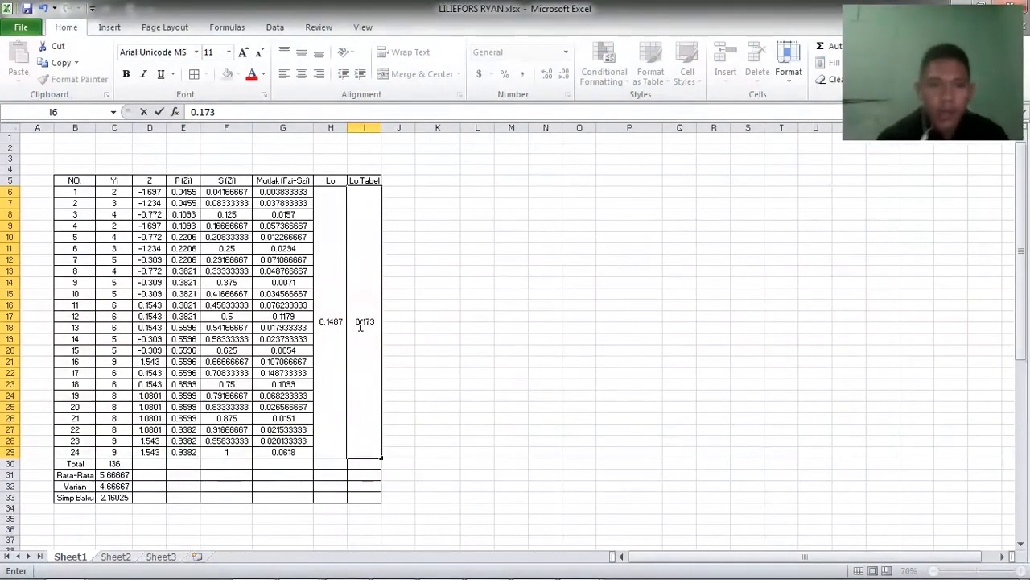
left_click(418, 338)
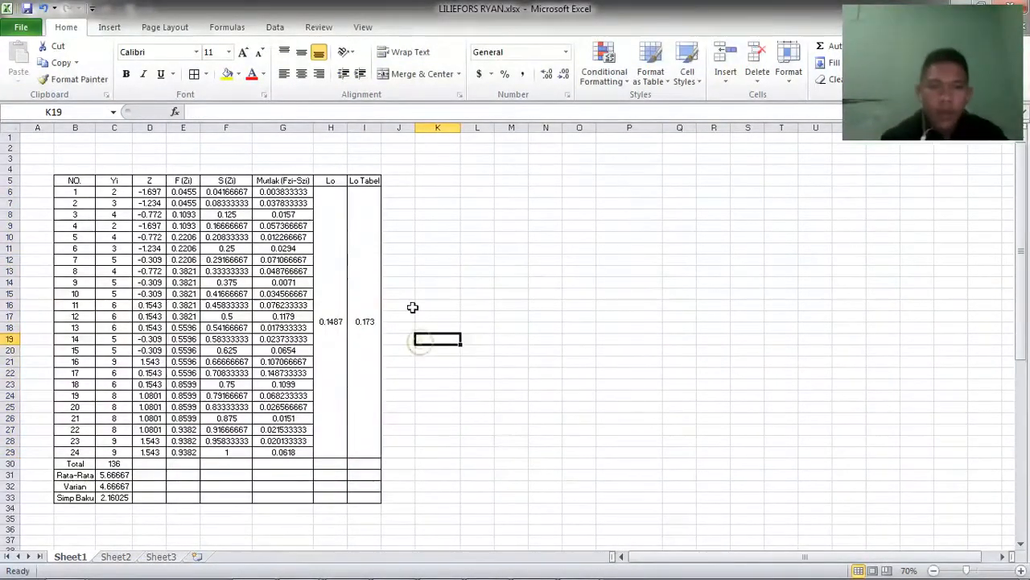
Step: Read the decision rules on the PENARIKAN KESIMPULAN slide in PowerPoint, and compare the Lo and Lo Tabel cells in the Excel worksheet
left_click(429, 182)
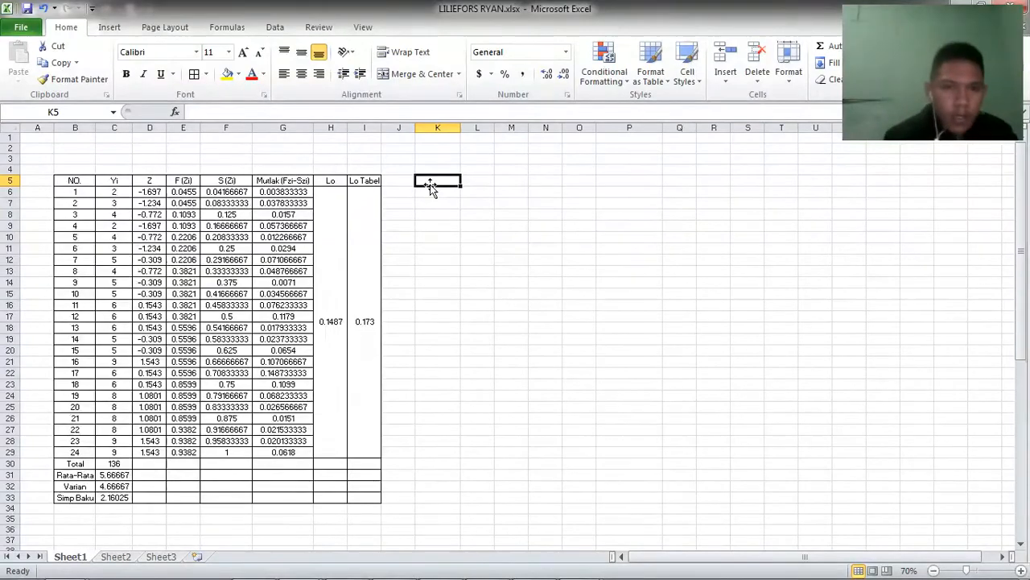
mouse_move(310, 567)
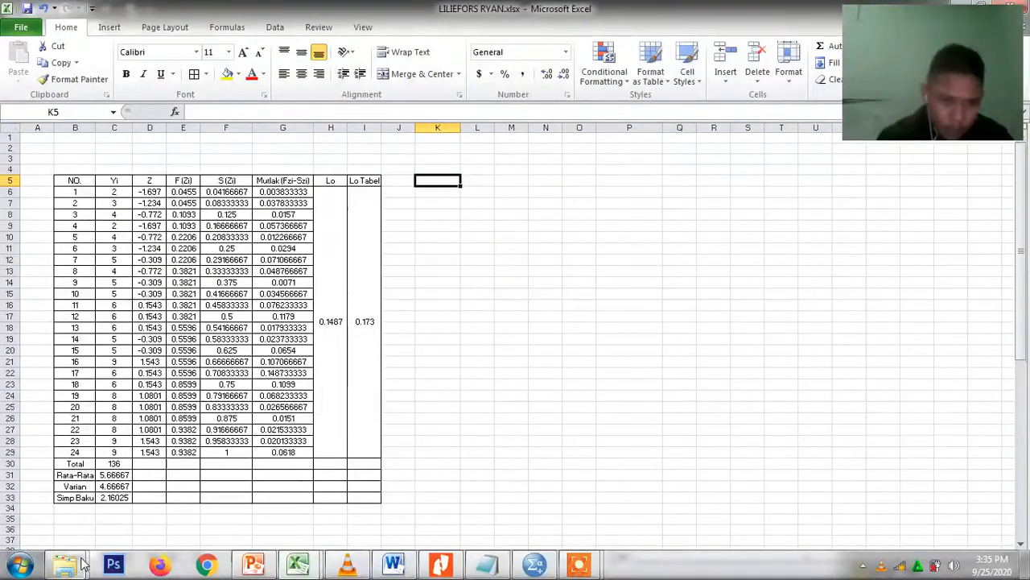
left_click(252, 564)
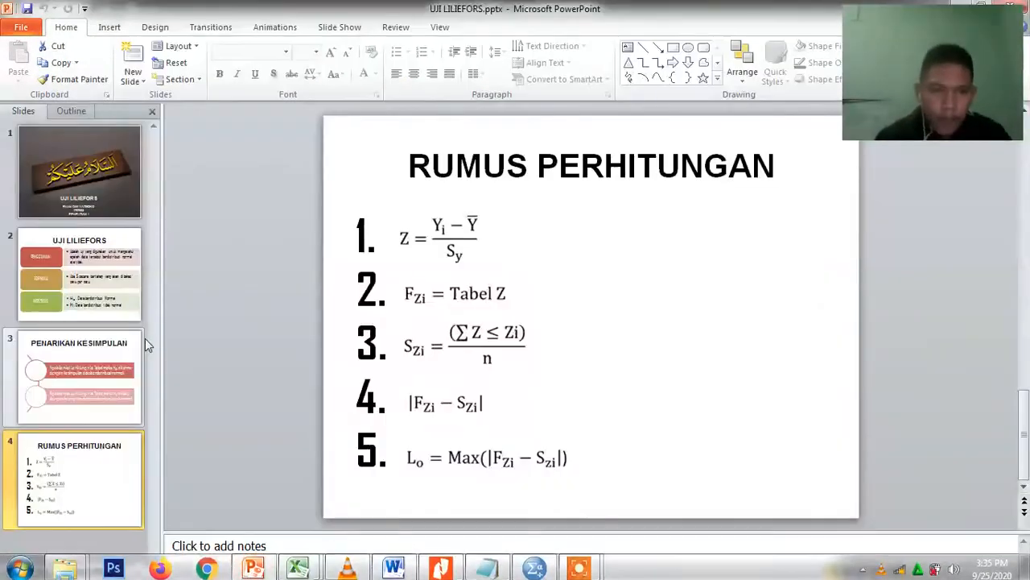
left_click(88, 359)
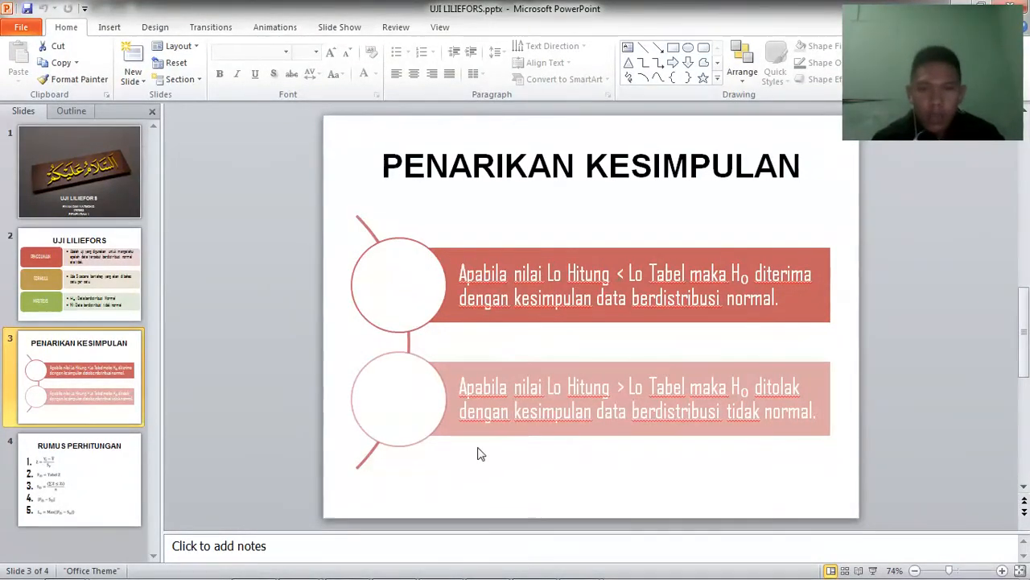
mouse_move(347, 571)
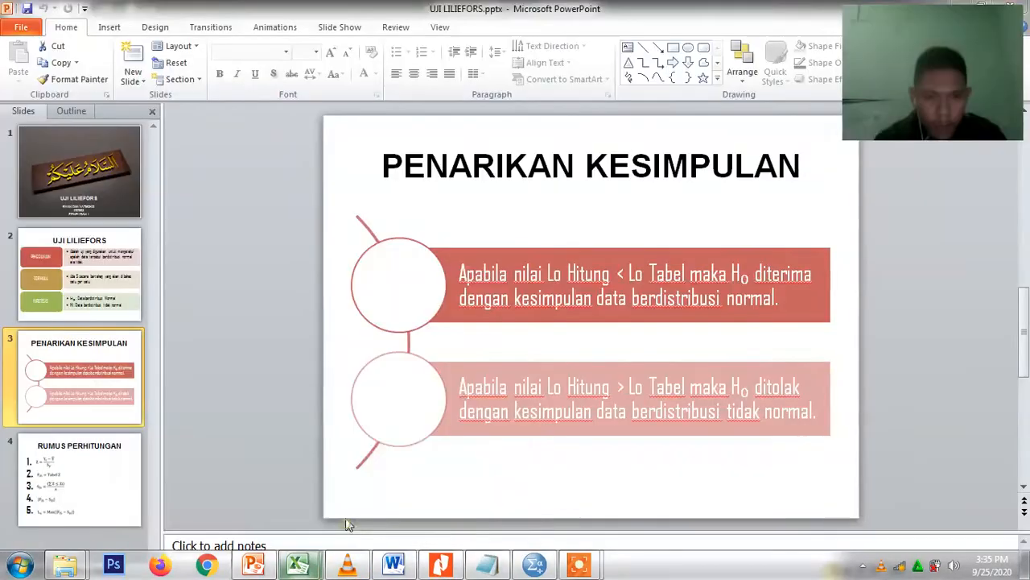
left_click(299, 563)
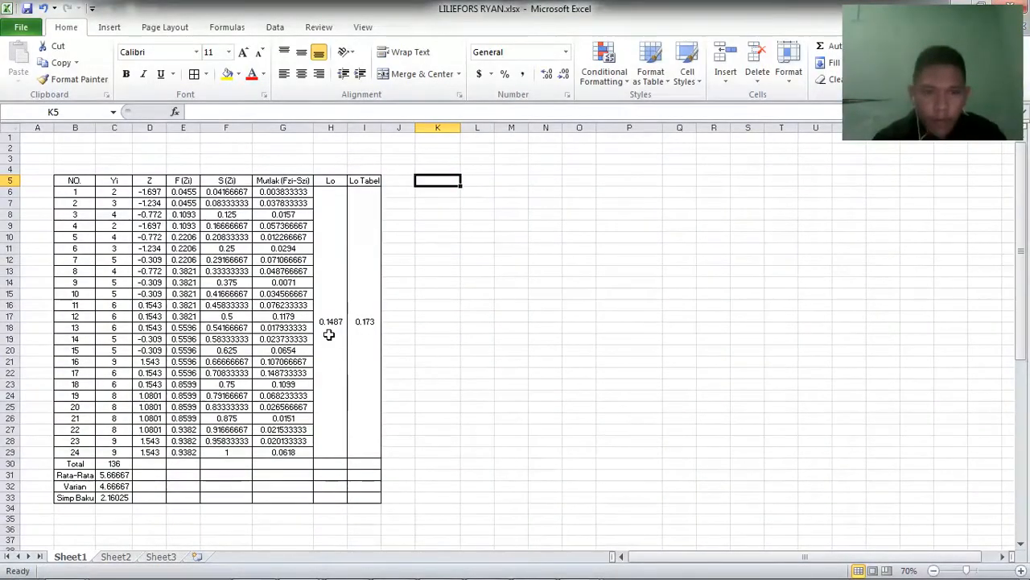
mouse_move(286, 568)
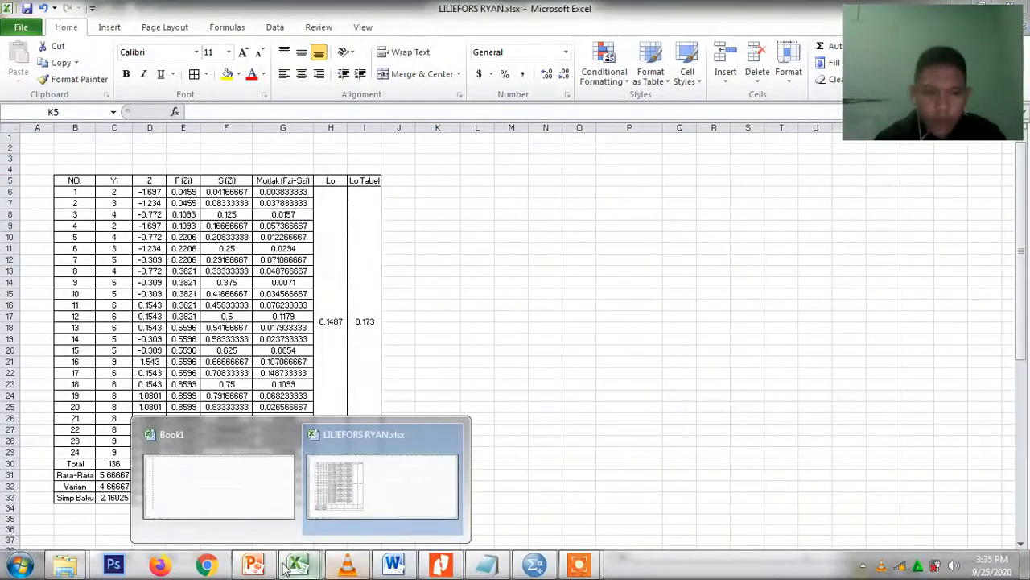
left_click(253, 563)
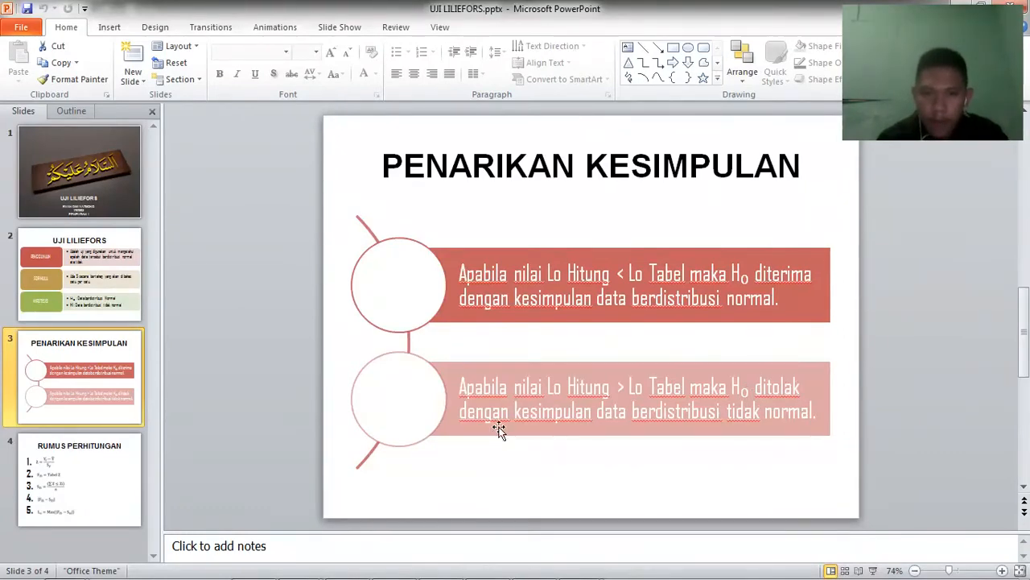
mouse_move(322, 574)
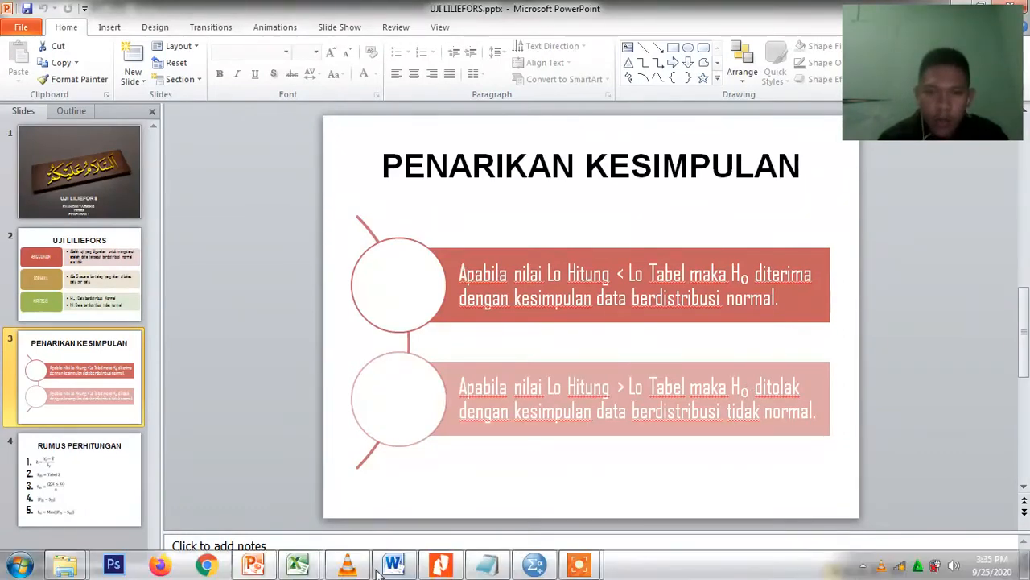
left_click(333, 519)
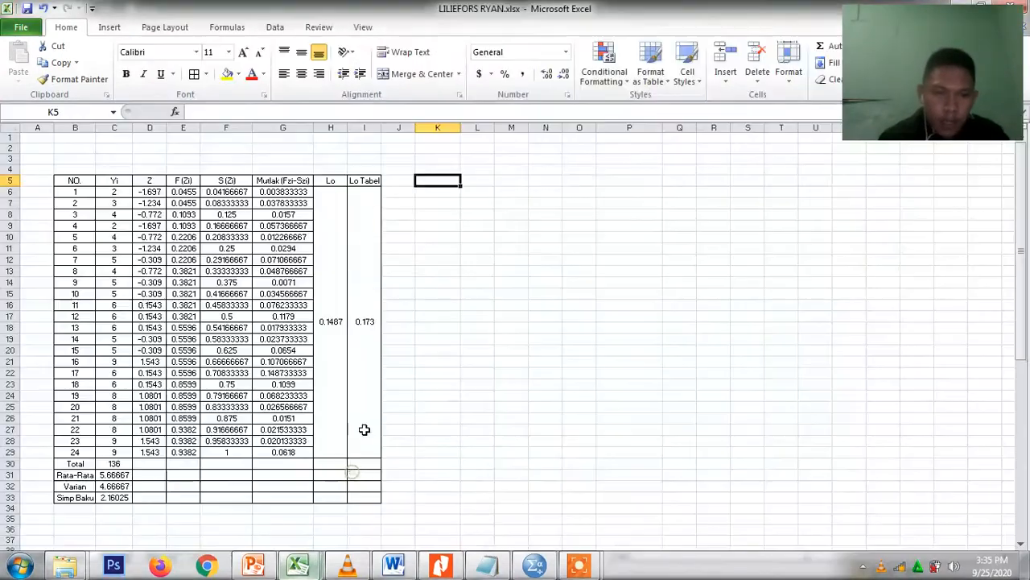
left_click(333, 316)
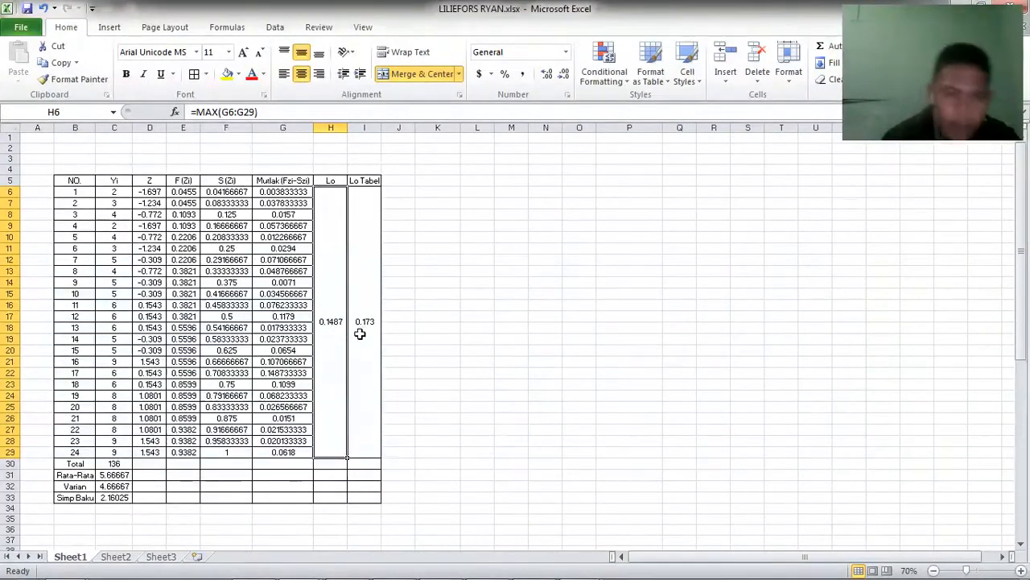
left_click(359, 334)
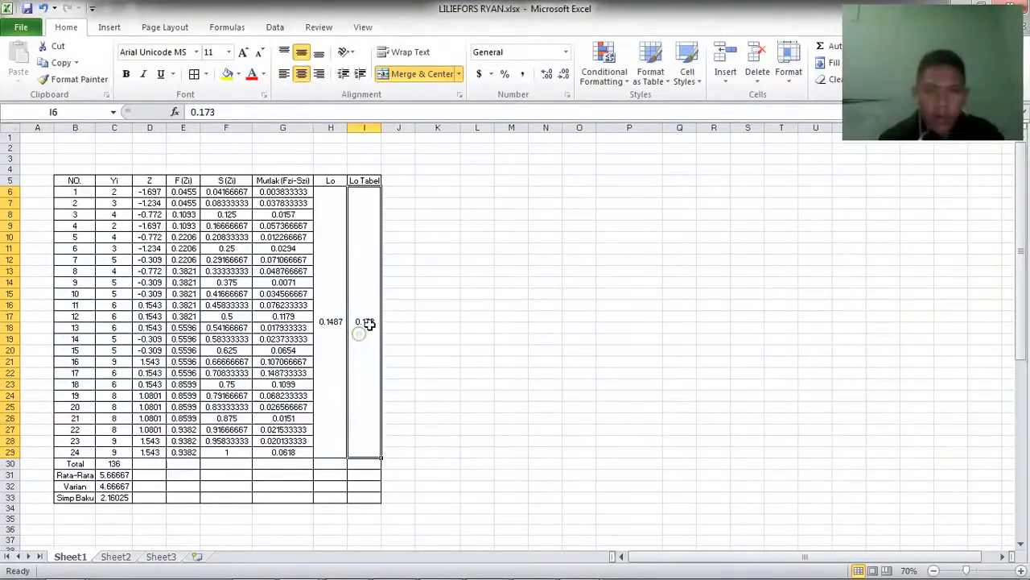
Step: Enter "Lo Hitung > Lo Tabel artinya Ho diterima dengan kesimpulan data berdistribusi NORMAL" in cell K5
left_click(435, 182)
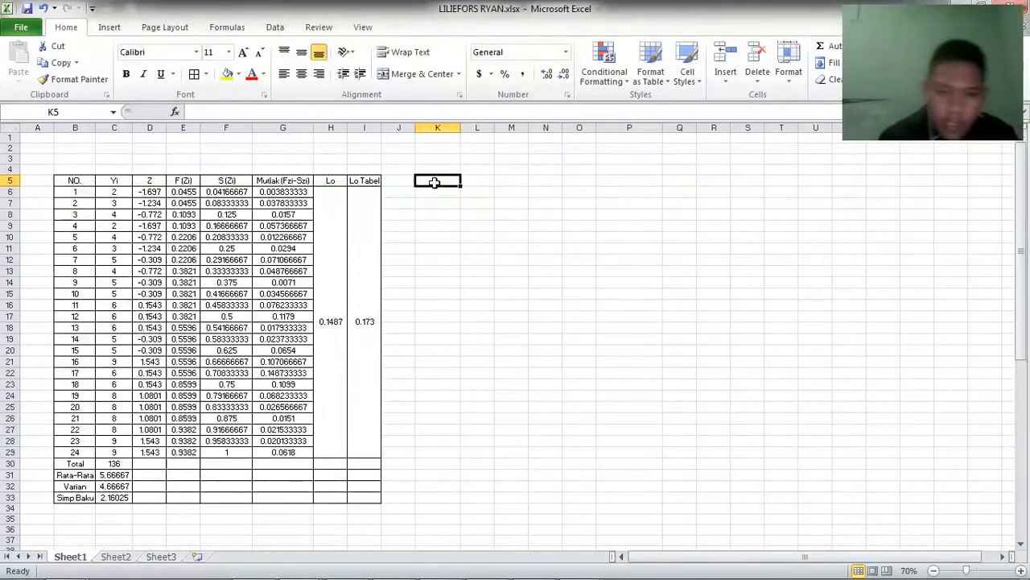
type("Lo")
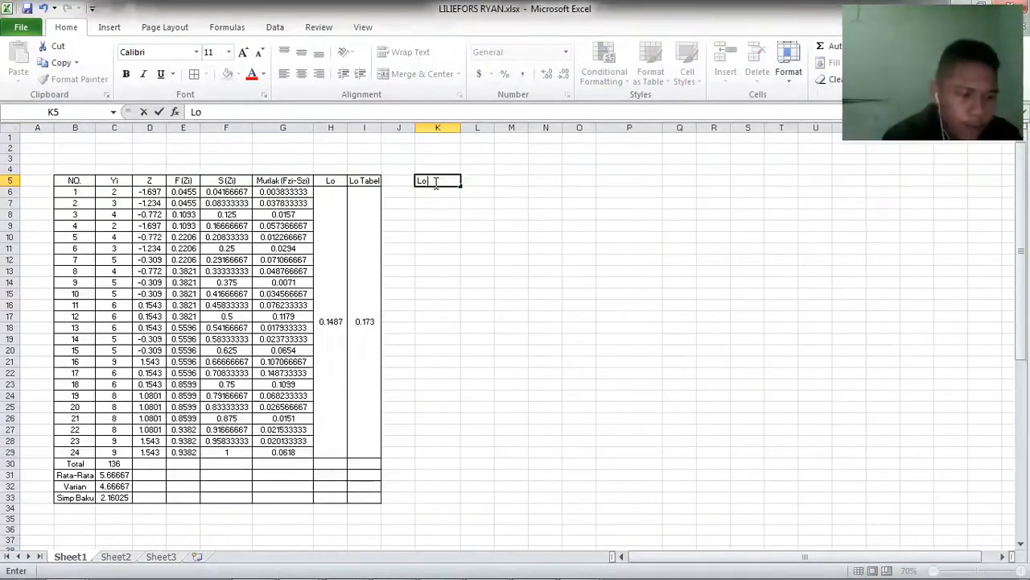
type(" Hitung >")
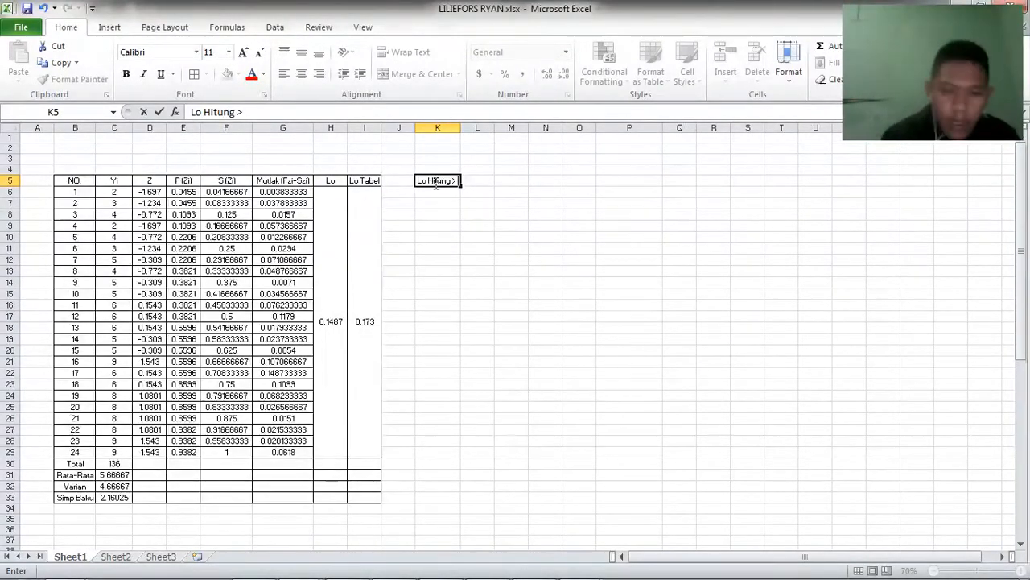
type("Lo T")
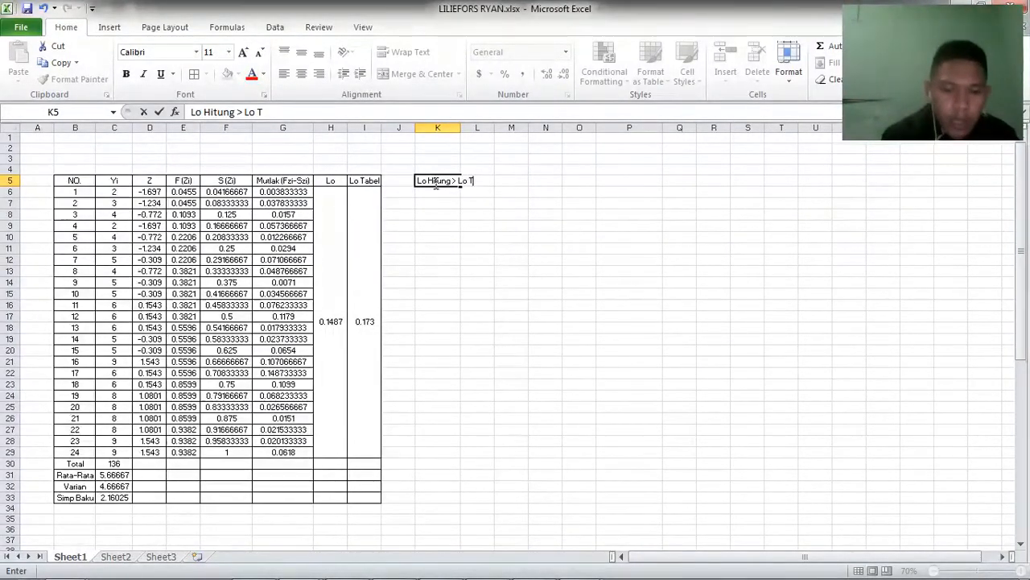
type("abel ar")
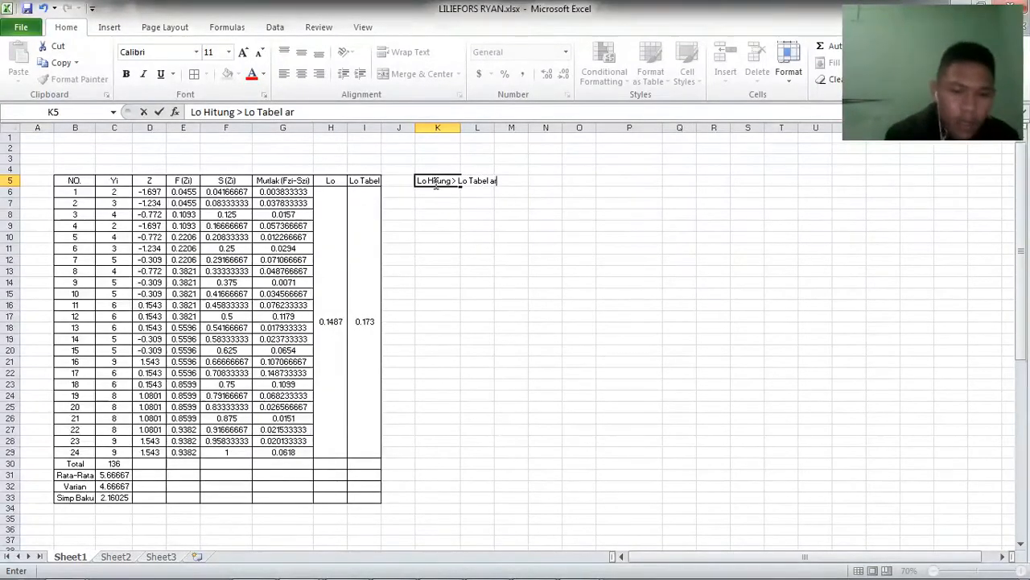
type("tinya")
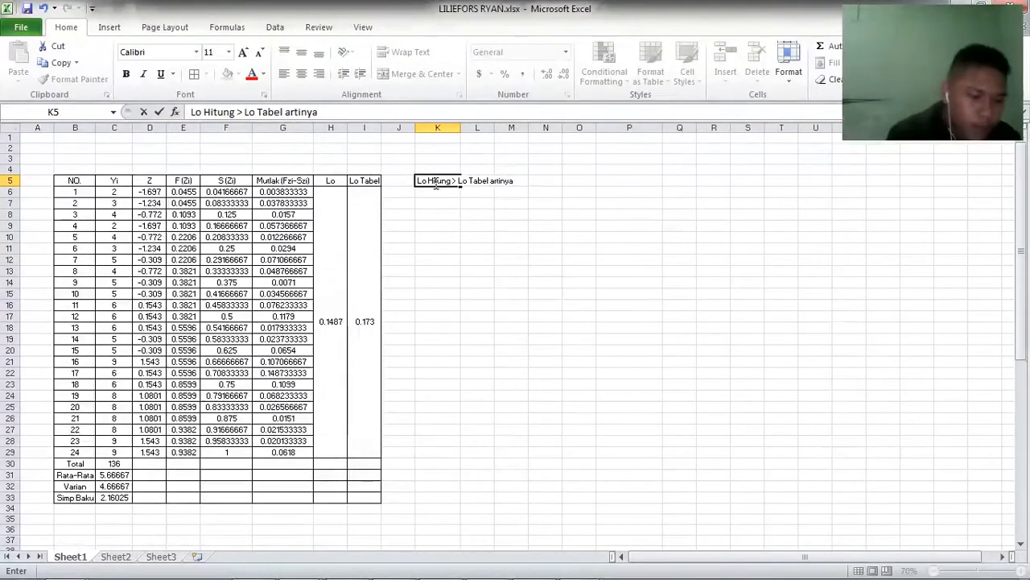
type(" Ho d")
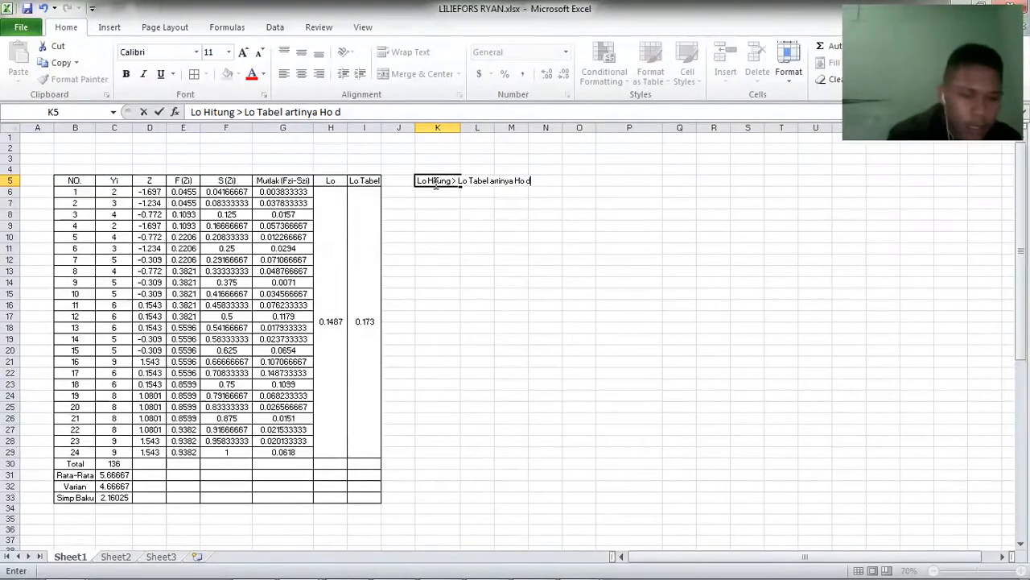
type("iterima d")
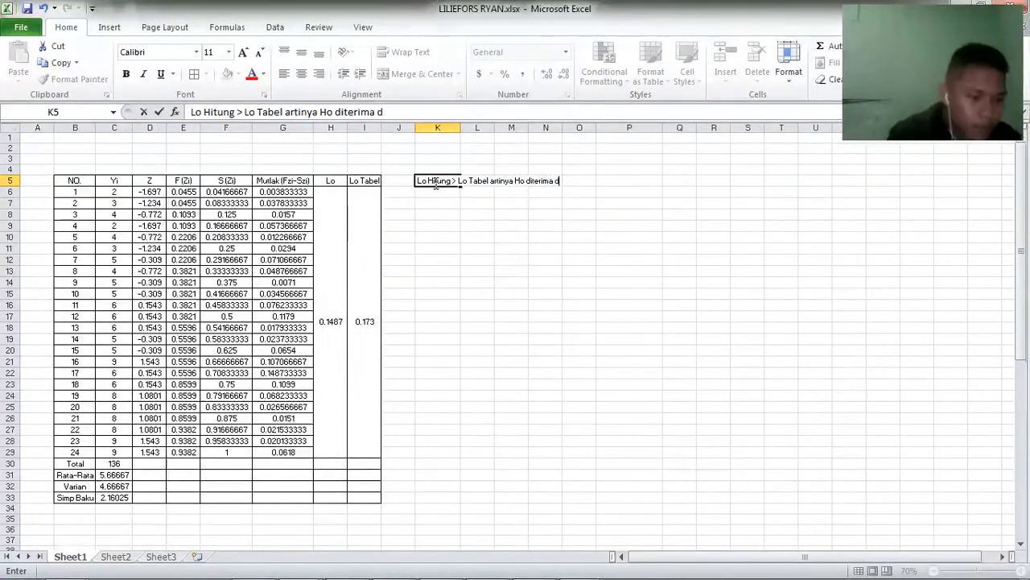
type("engan kesimp")
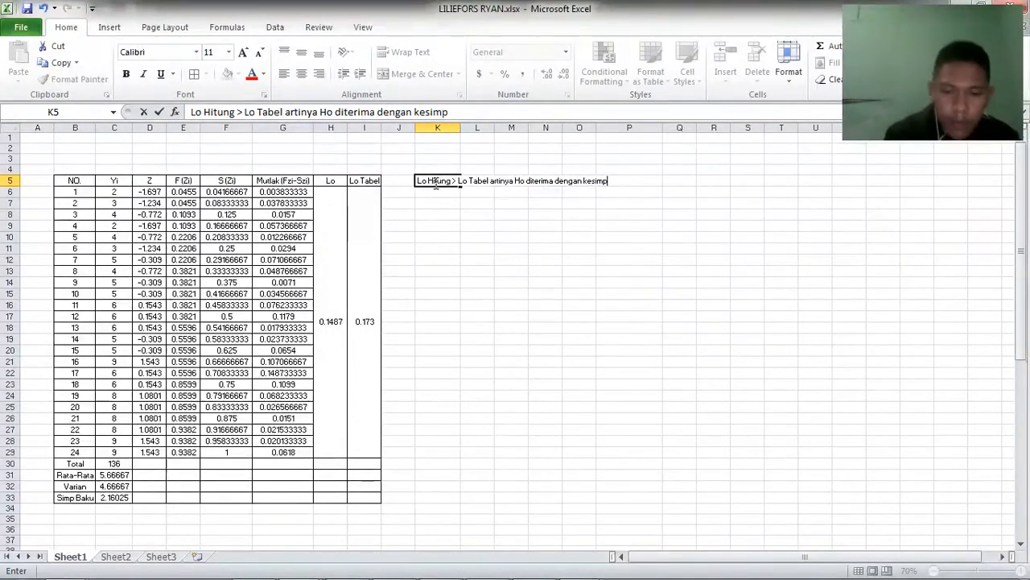
type("ulan ")
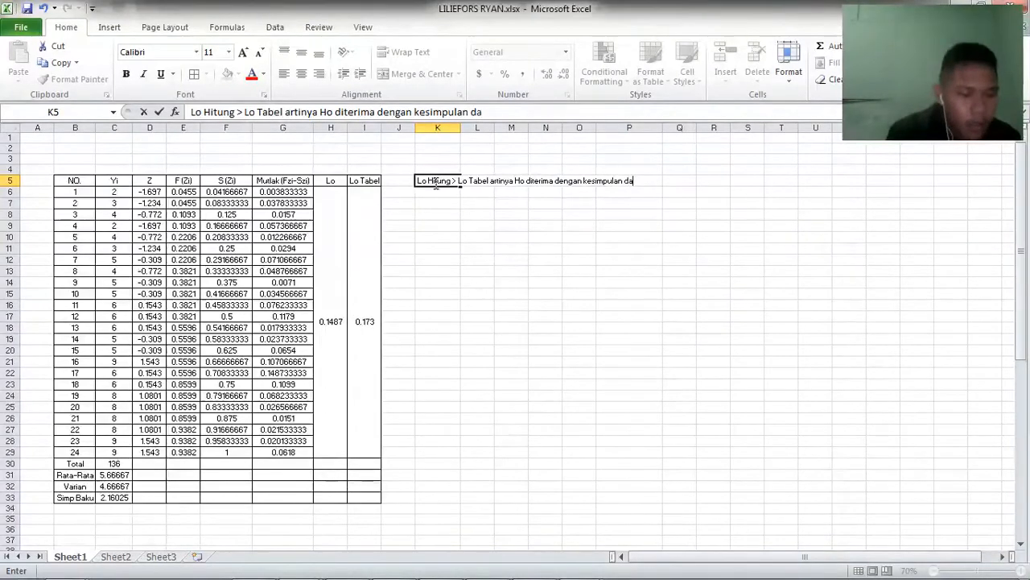
type("data berdistr")
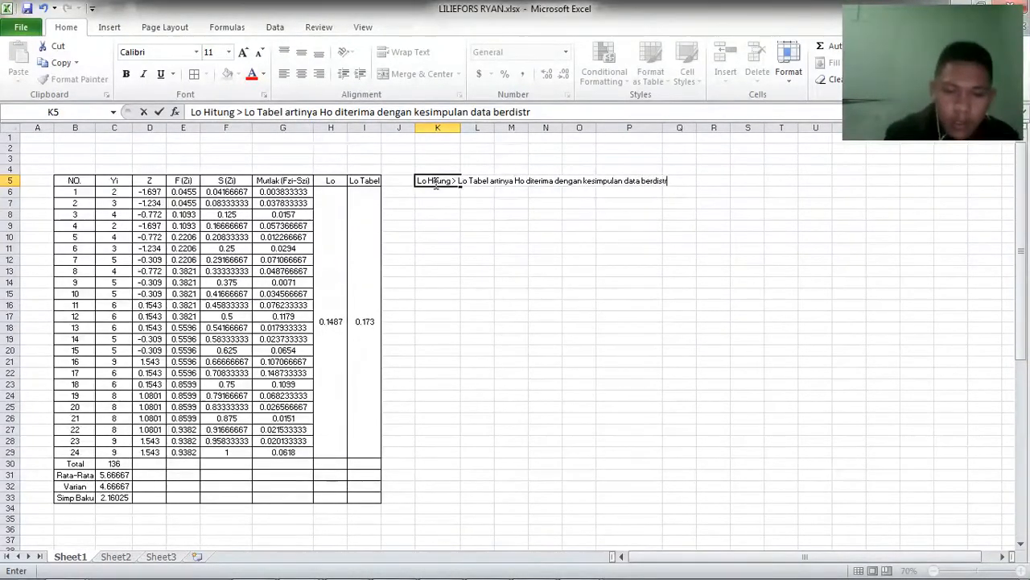
type("ibusi No")
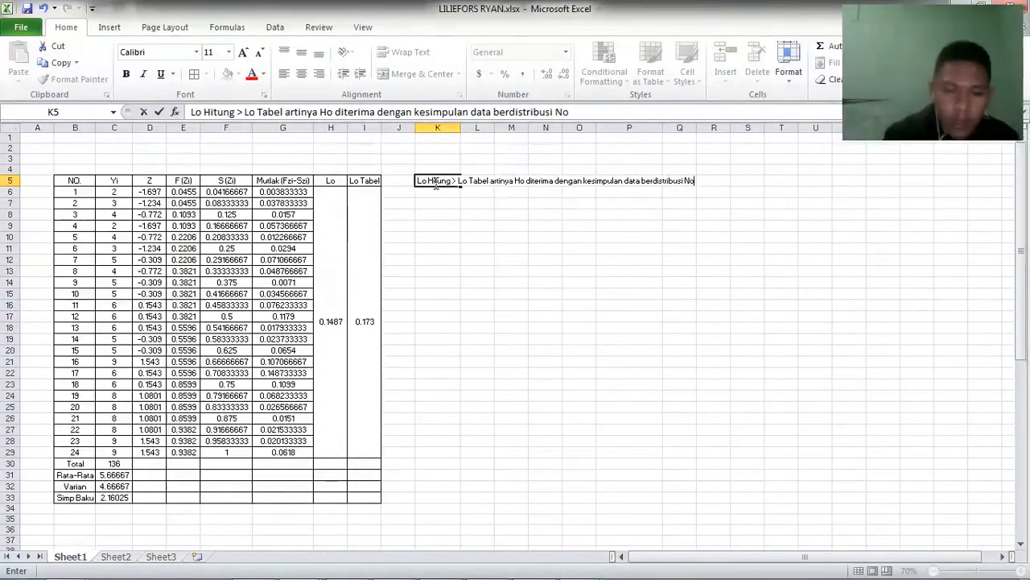
type(" NORM")
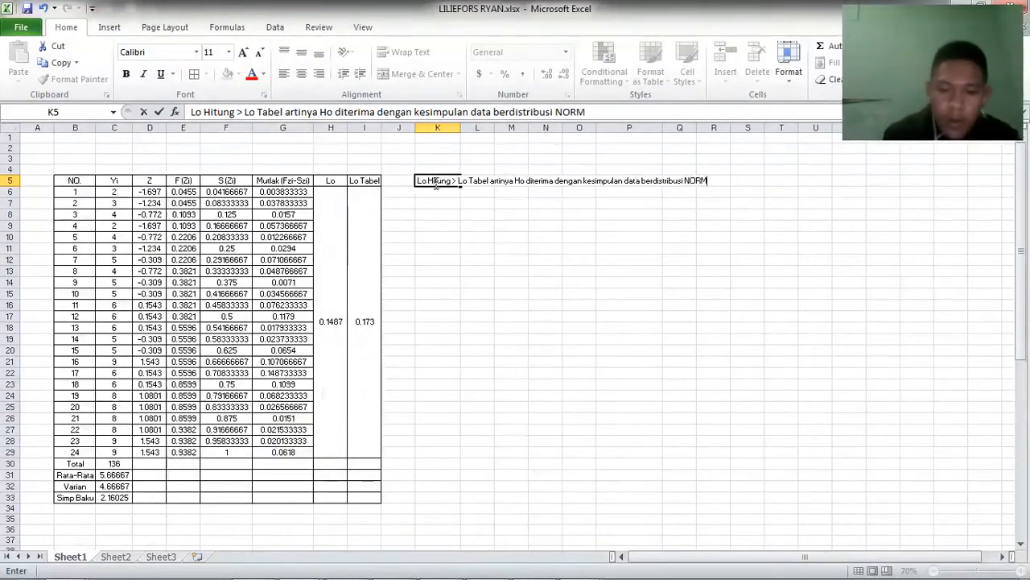
type("AL")
key("Return")
Step: Merge and center the range K5:P6 around the conclusion sentence
left_click(438, 214)
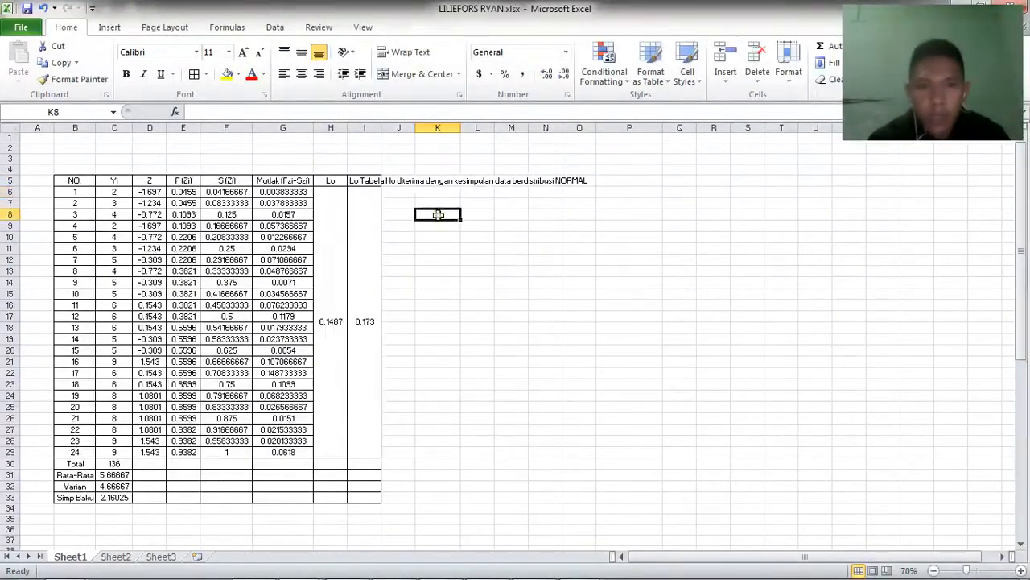
left_click(420, 180)
left_click(401, 181)
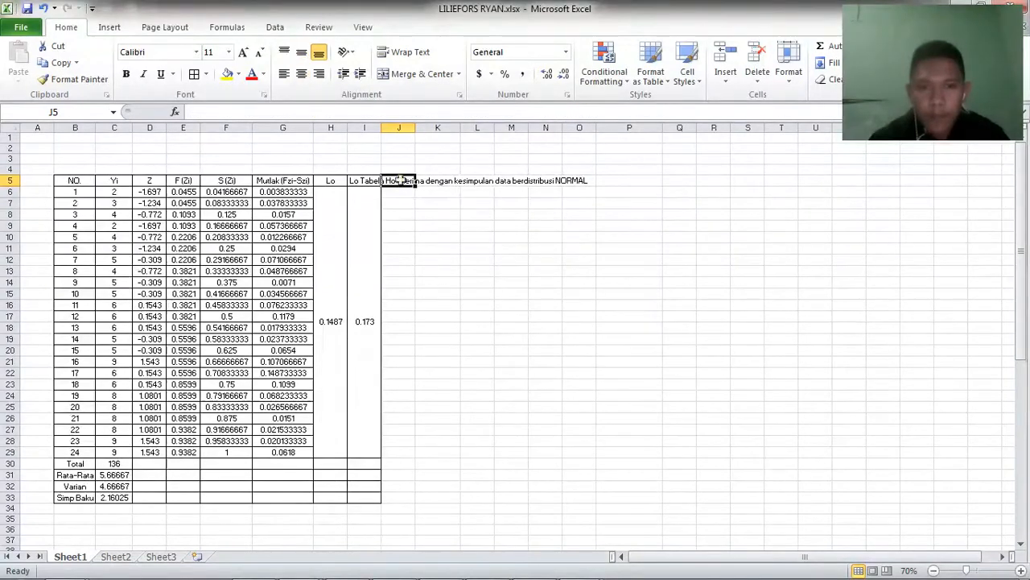
left_click(428, 181)
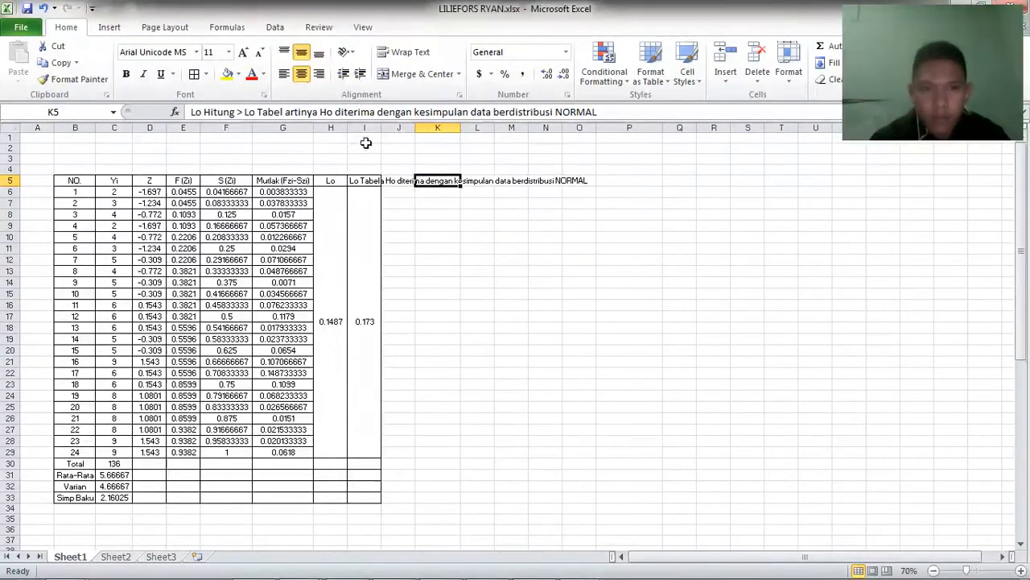
left_click_drag(454, 181, 635, 189)
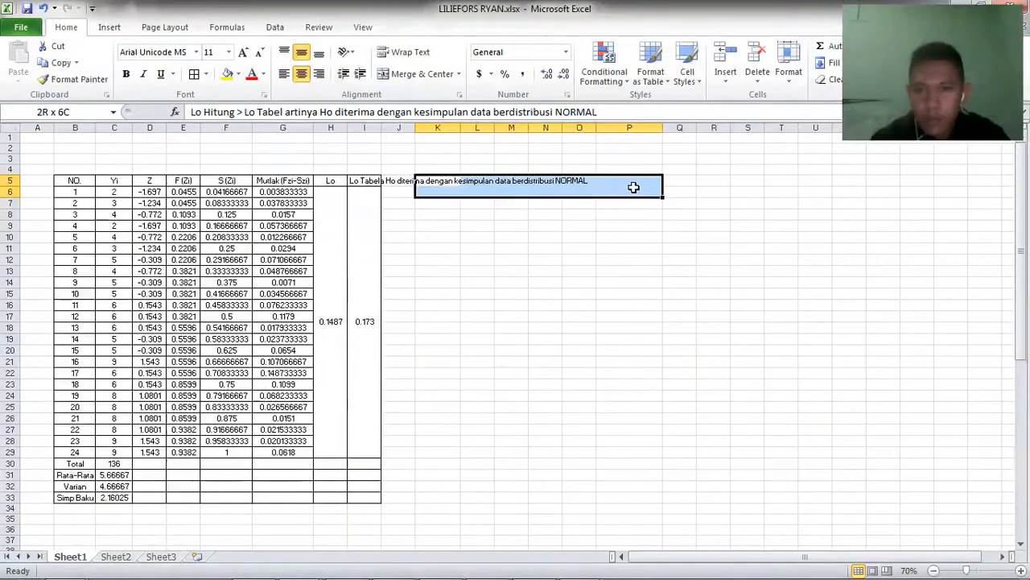
left_click(399, 73)
left_click(438, 291)
left_click(434, 184)
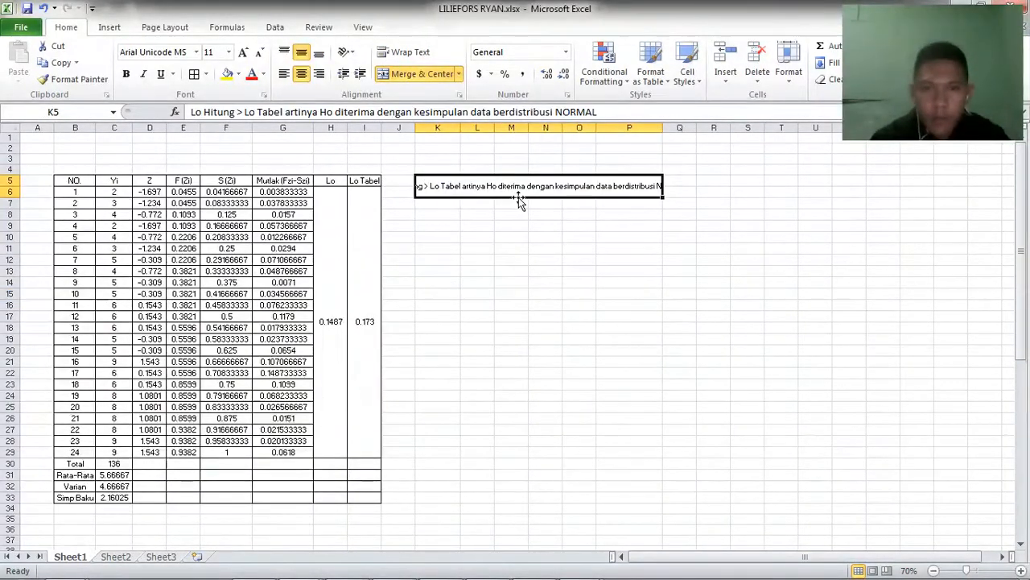
left_click(479, 212)
left_click(523, 193)
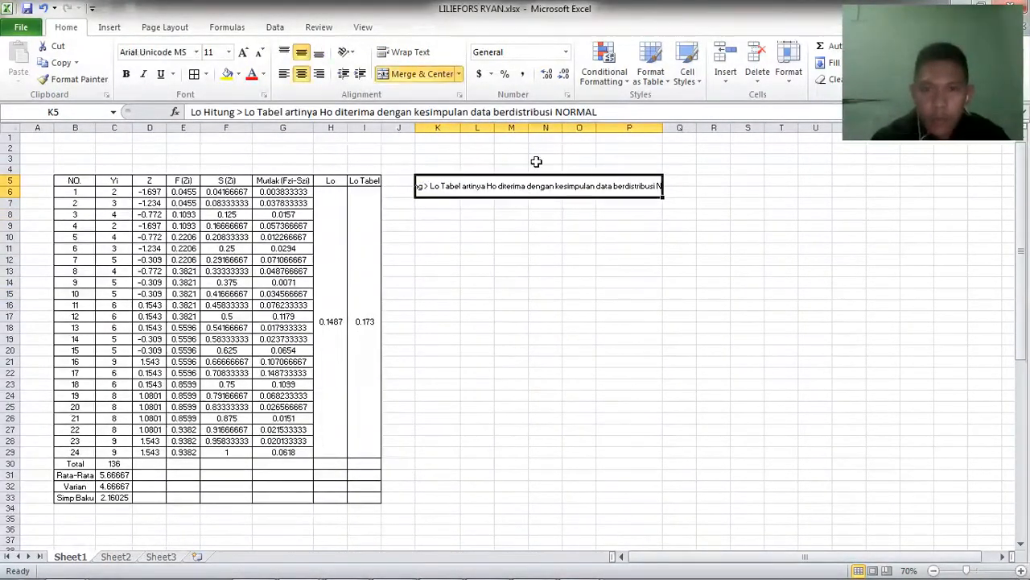
Step: Unmerge the conclusion range K5:P6 and deselect it by selecting an empty cell
left_click(423, 73)
left_click(443, 183)
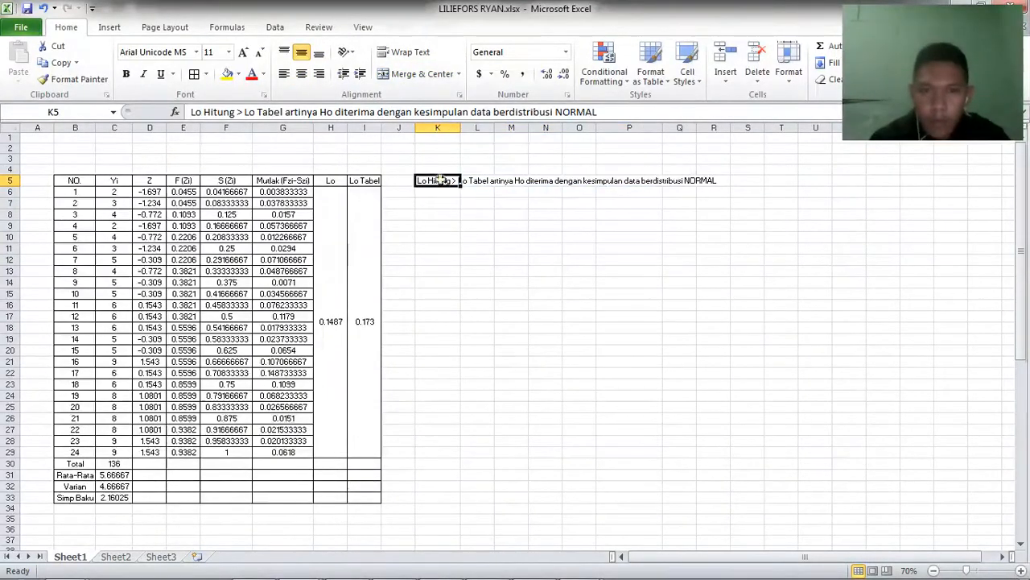
left_click(449, 213)
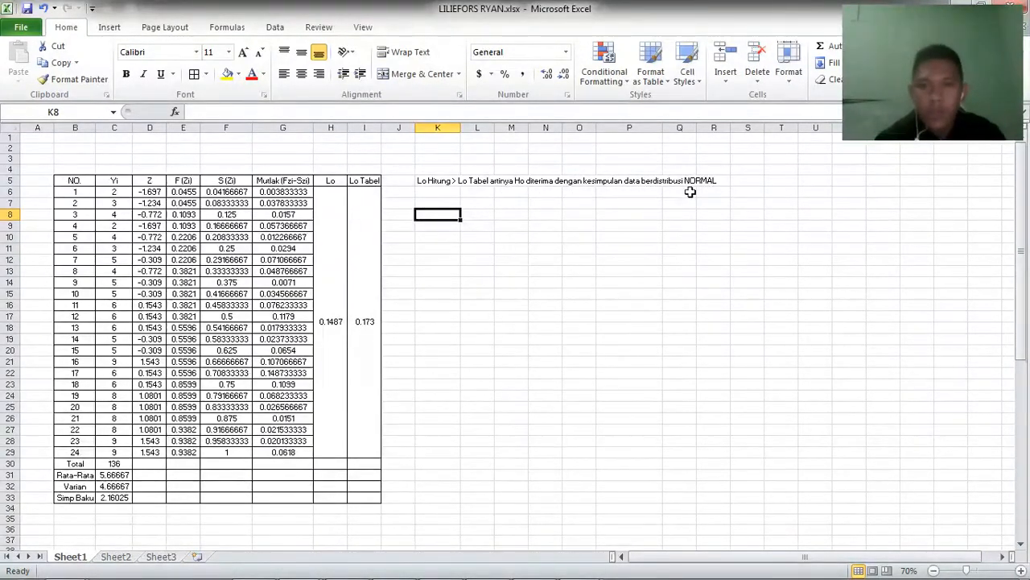
left_click(554, 318)
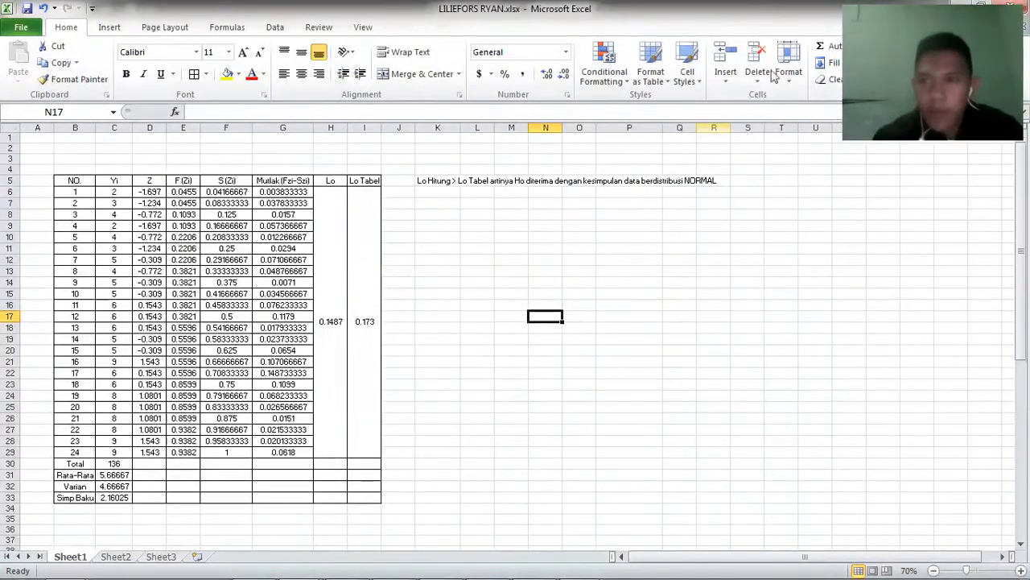
Step: Leave Excel, switch to the SPSS Data Editor holding STATISTIK NILAI UTS.sav, and exit SPSS Statistics
left_click(965, 7)
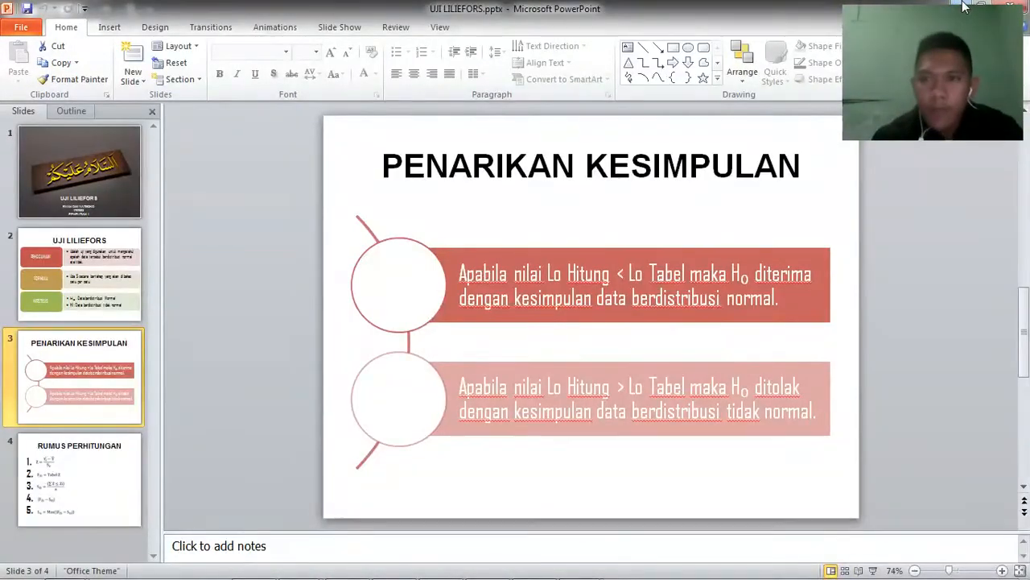
mouse_move(488, 577)
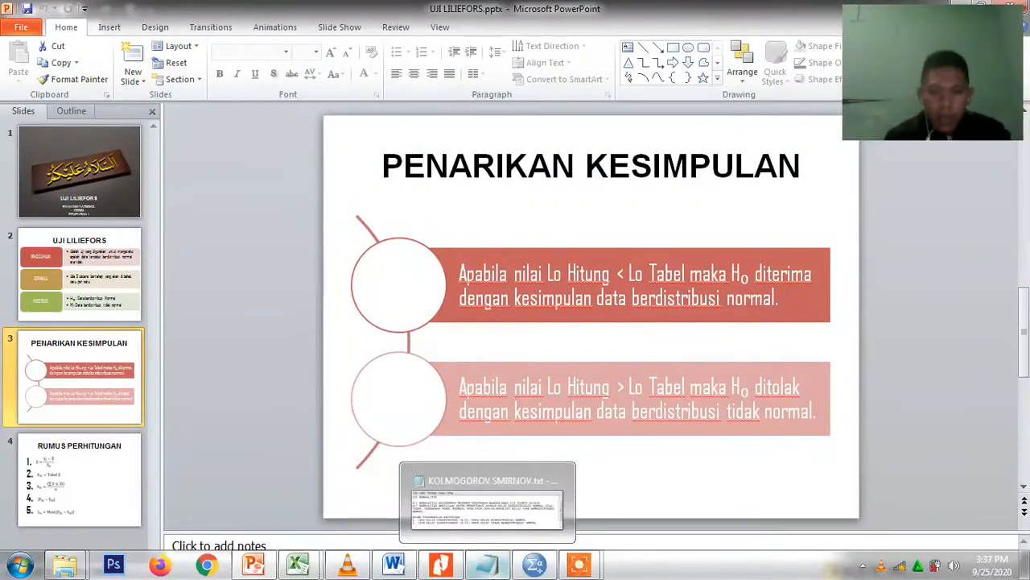
mouse_move(535, 568)
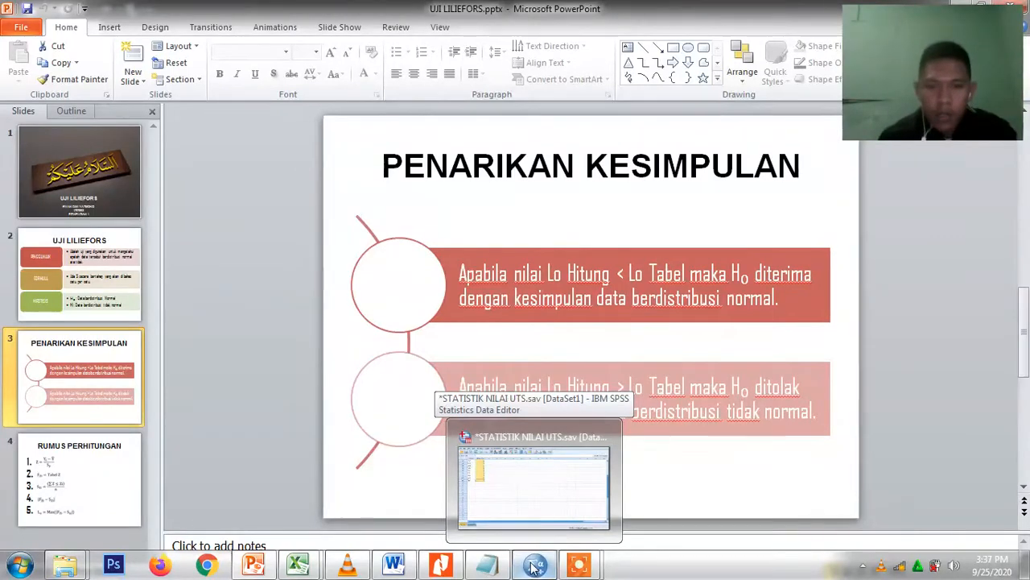
left_click(534, 568)
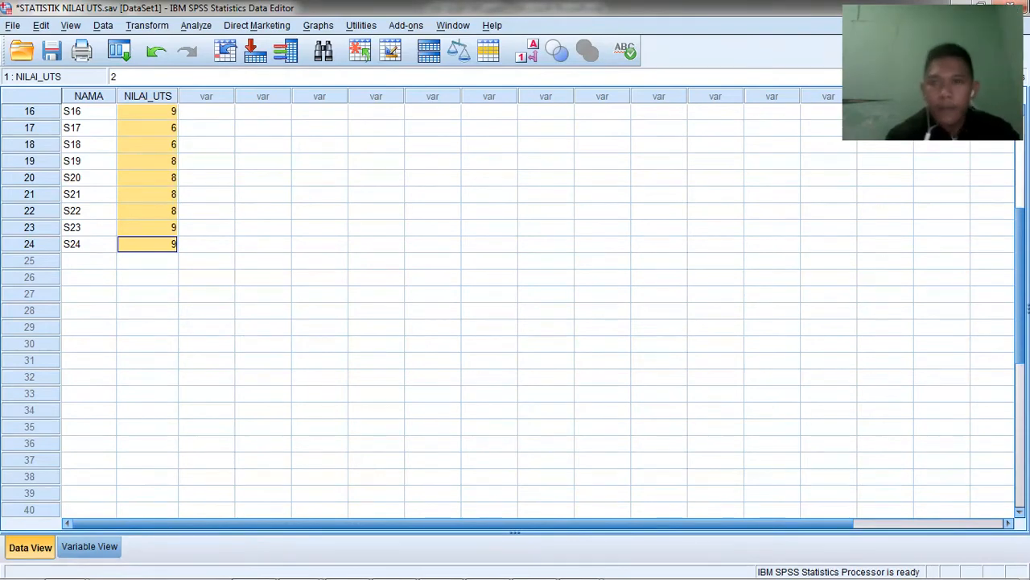
left_click(1012, 9)
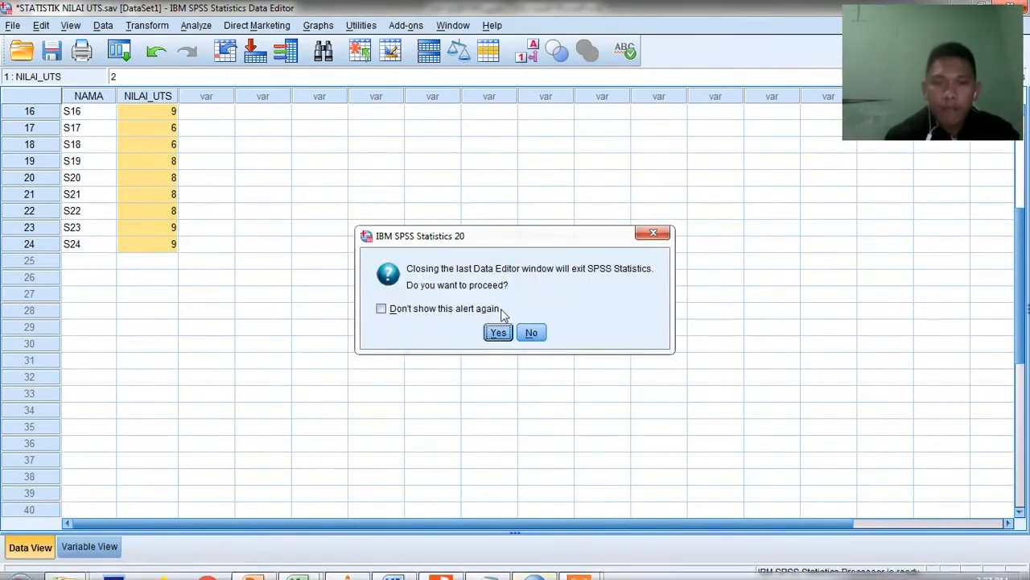
left_click(498, 332)
left_click(519, 343)
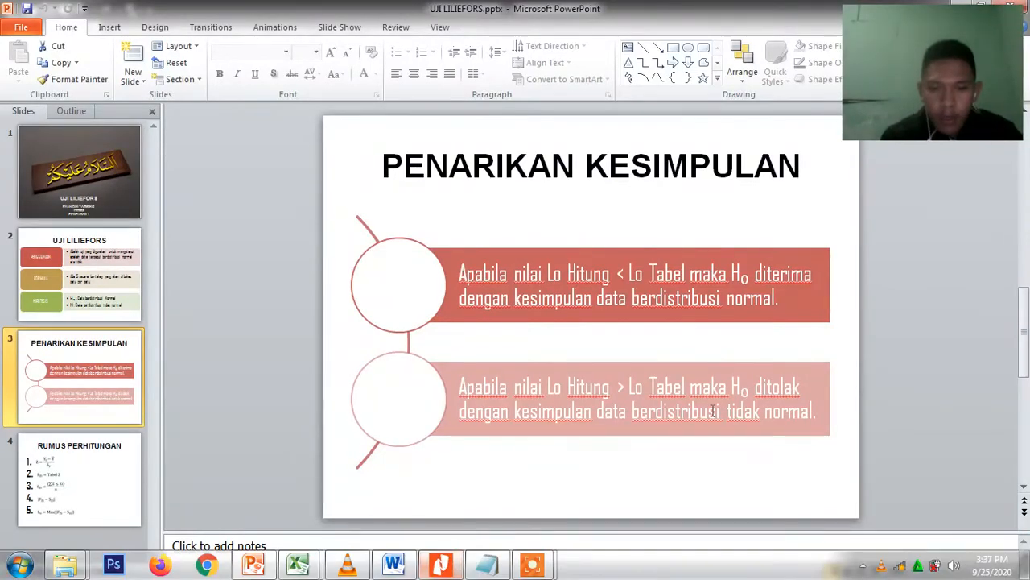
Step: Minimize the remaining open windows, launch IBM SPSS Statistics 20 from the desktop, and dismiss its startup dialog
left_click(964, 9)
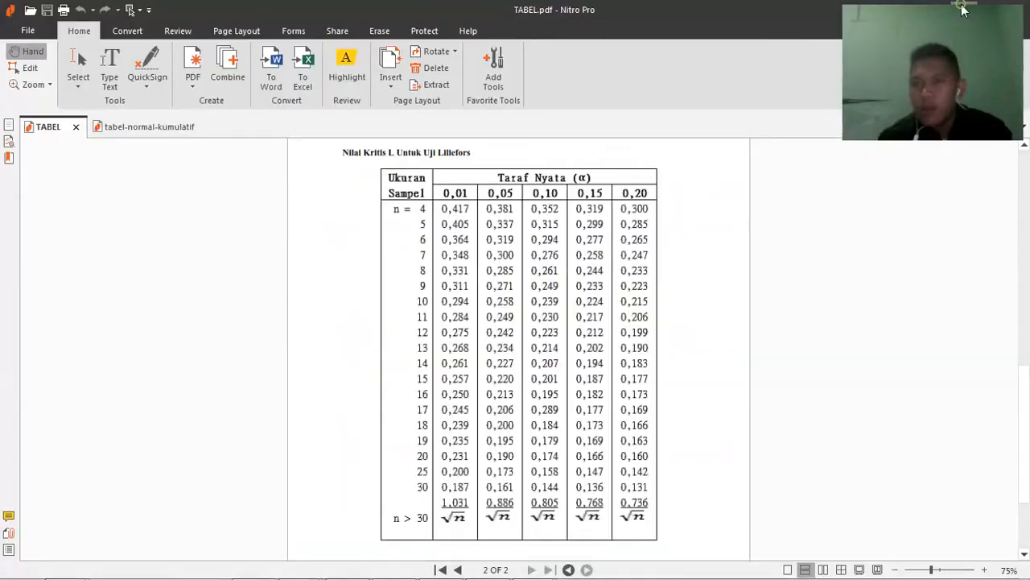
left_click(964, 10)
left_click(964, 9)
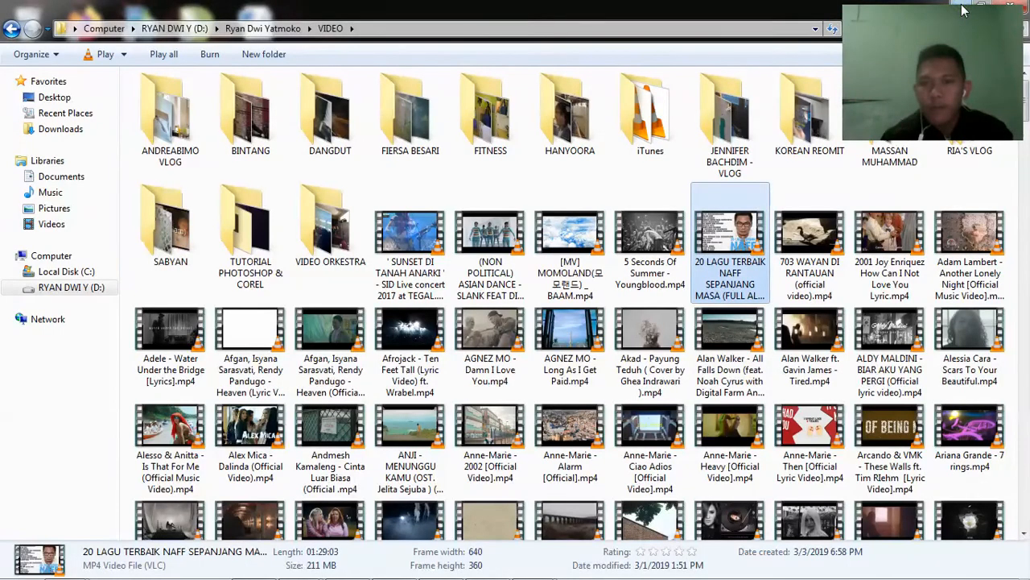
left_click(963, 10)
double_click(266, 224)
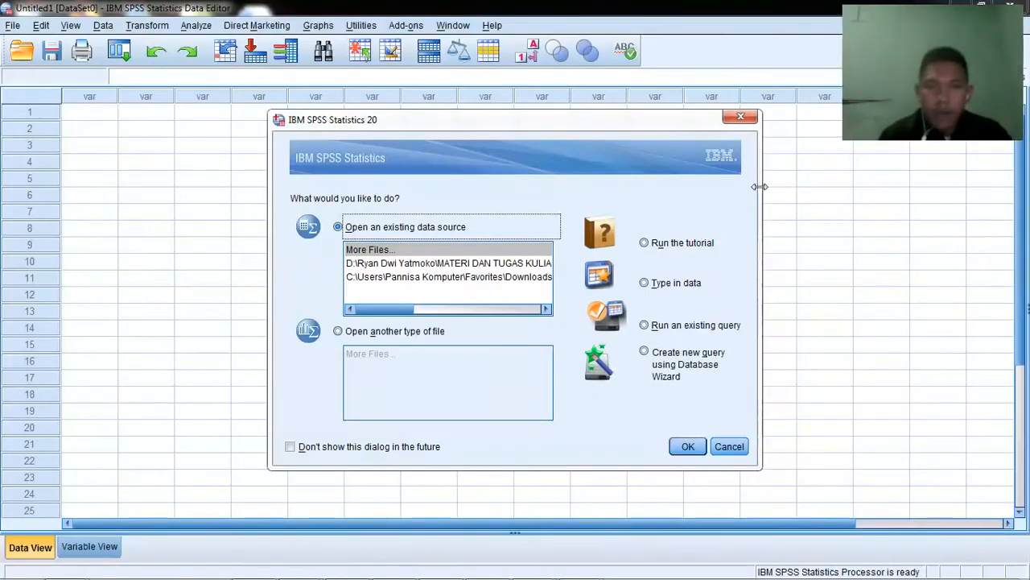
left_click(742, 119)
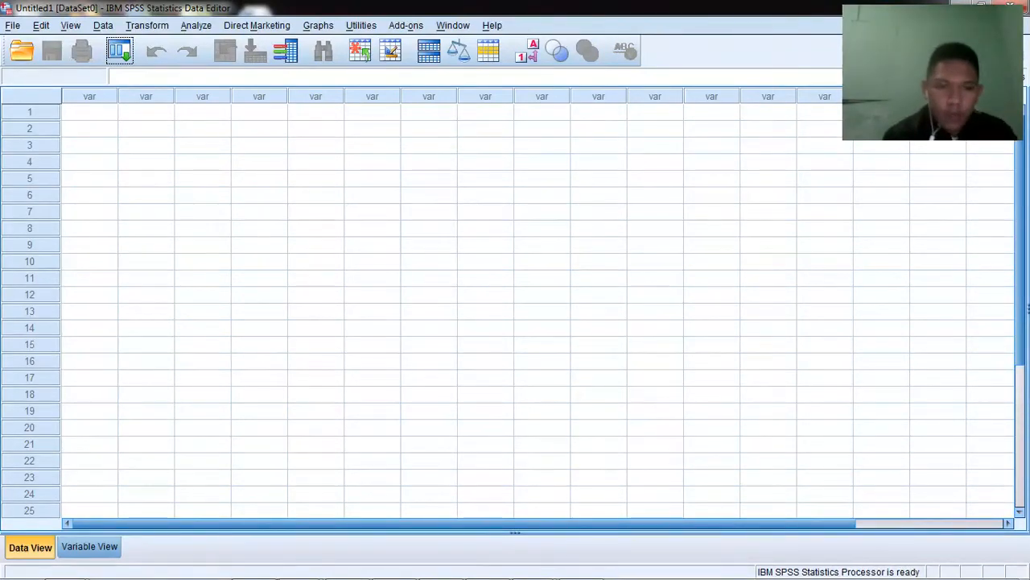
Step: Switch to KOLMOGOROV SMIRNOV.txt in Notepad and move its window over the empty SPSS data grid to read the decision rules
mouse_move(538, 575)
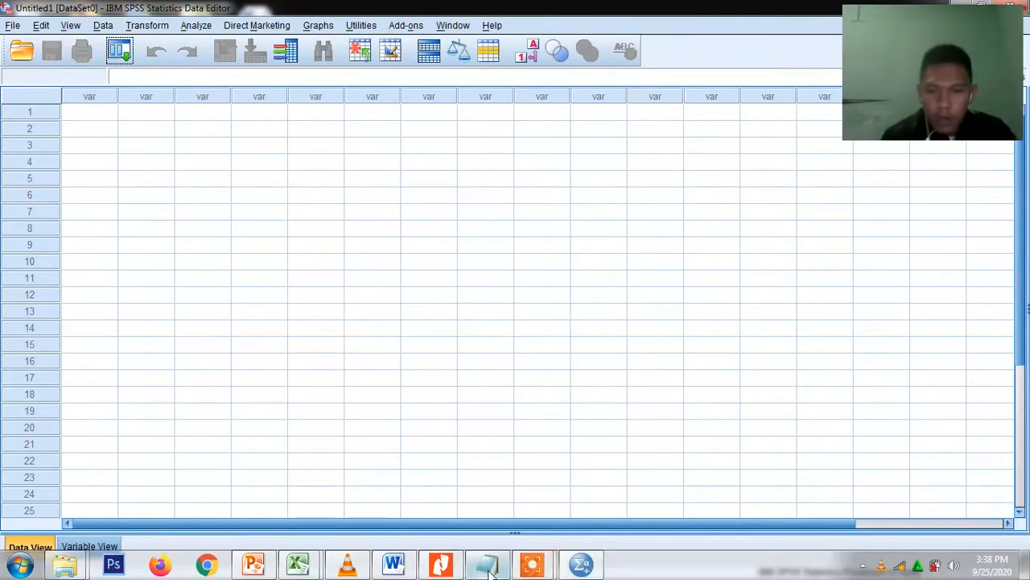
left_click(487, 566)
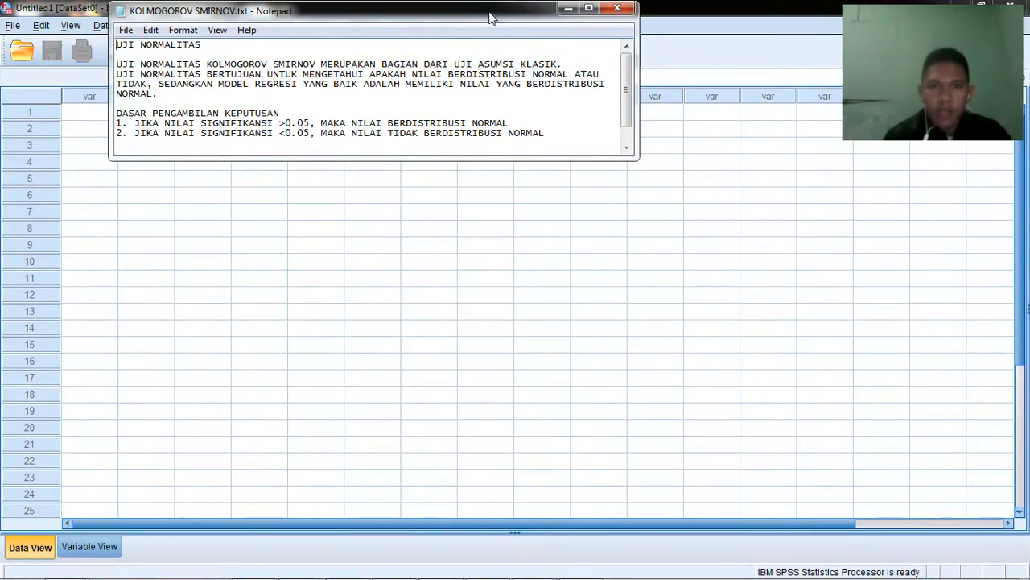
left_click_drag(491, 18, 456, 157)
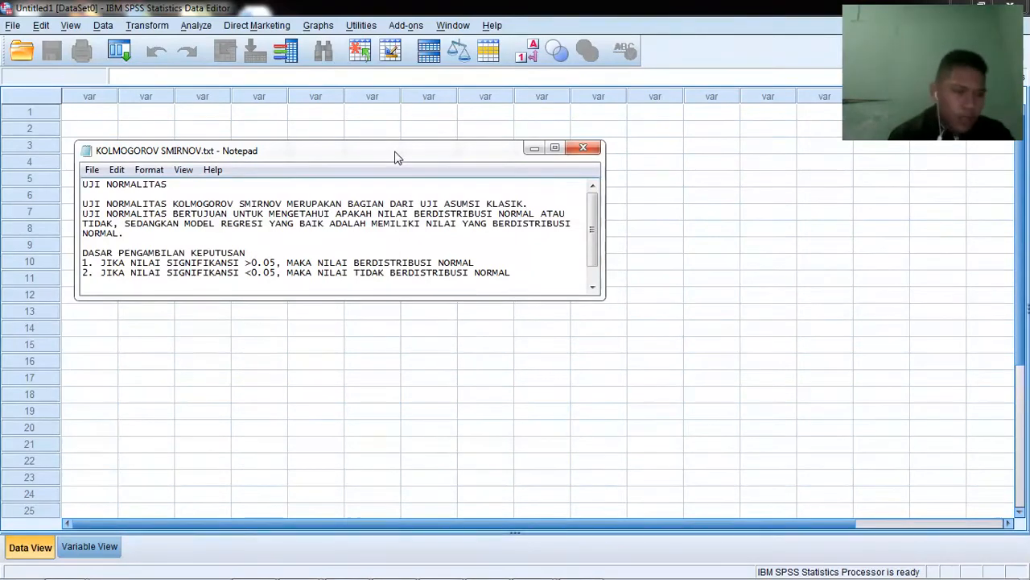
Step: Switch to Book1 in Excel to check the scores in column A, and return to the SPSS Data Editor
mouse_move(299, 566)
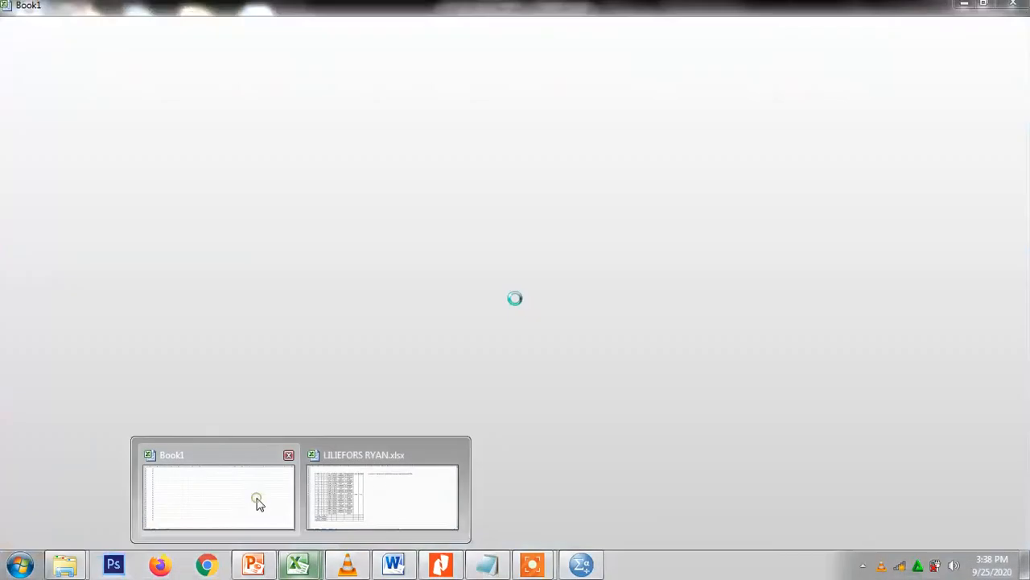
left_click(257, 499)
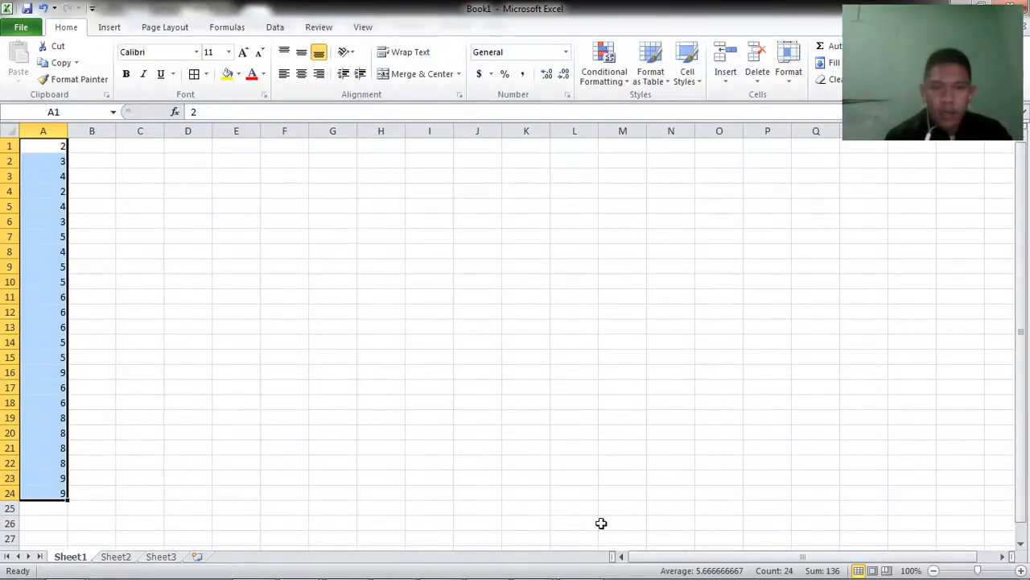
mouse_move(405, 531)
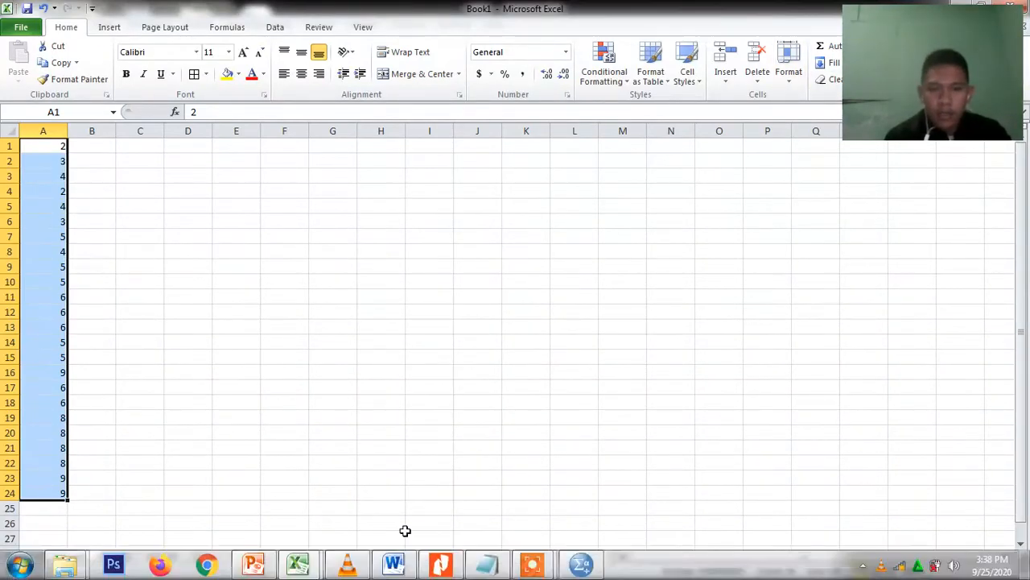
left_click(487, 569)
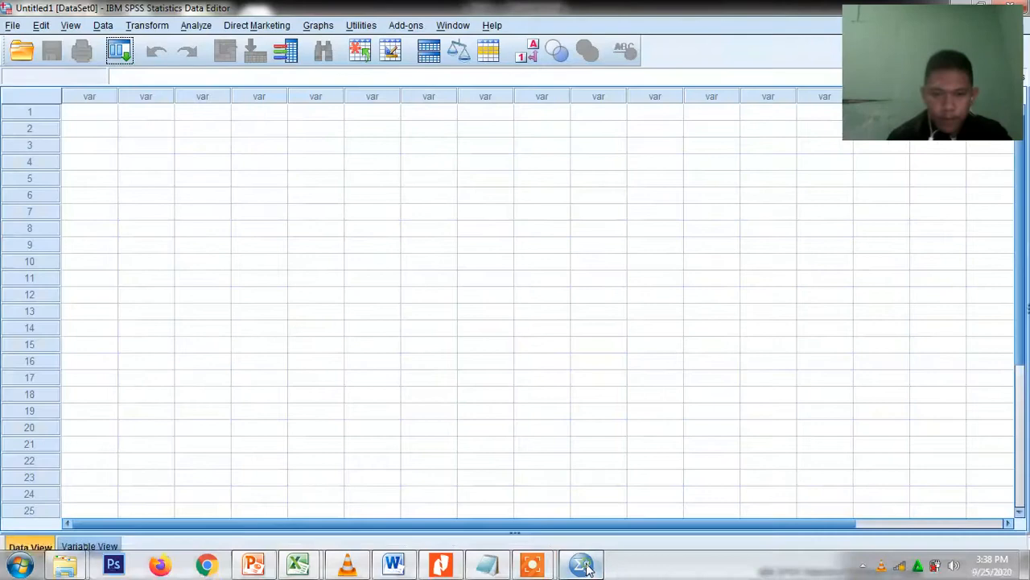
Step: Bring up KOLMOGOROV SMIRNOV.txt in Notepad, reposition its window to read the normality decision rules, and minimize it
left_click(499, 570)
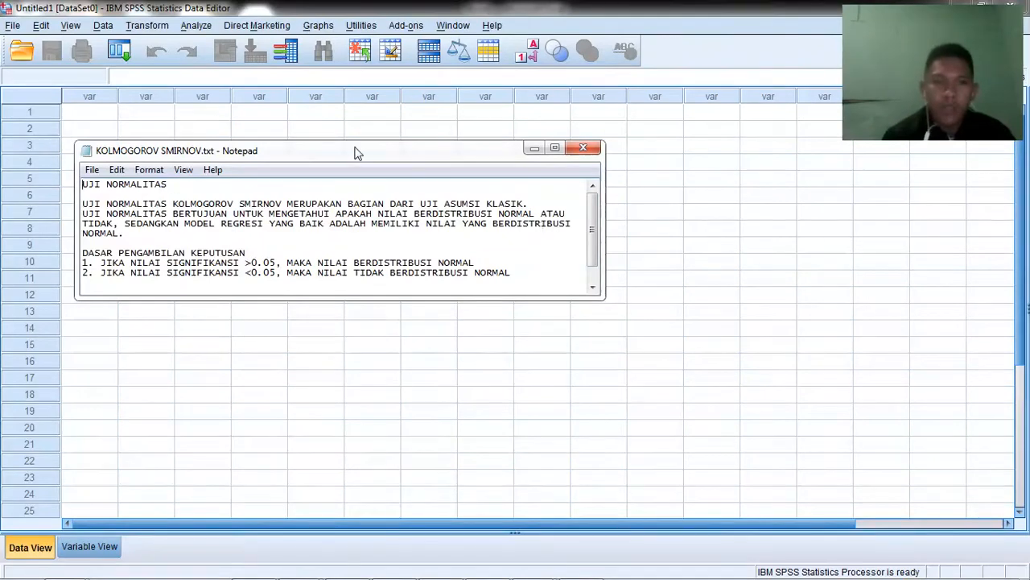
left_click_drag(324, 153, 396, 138)
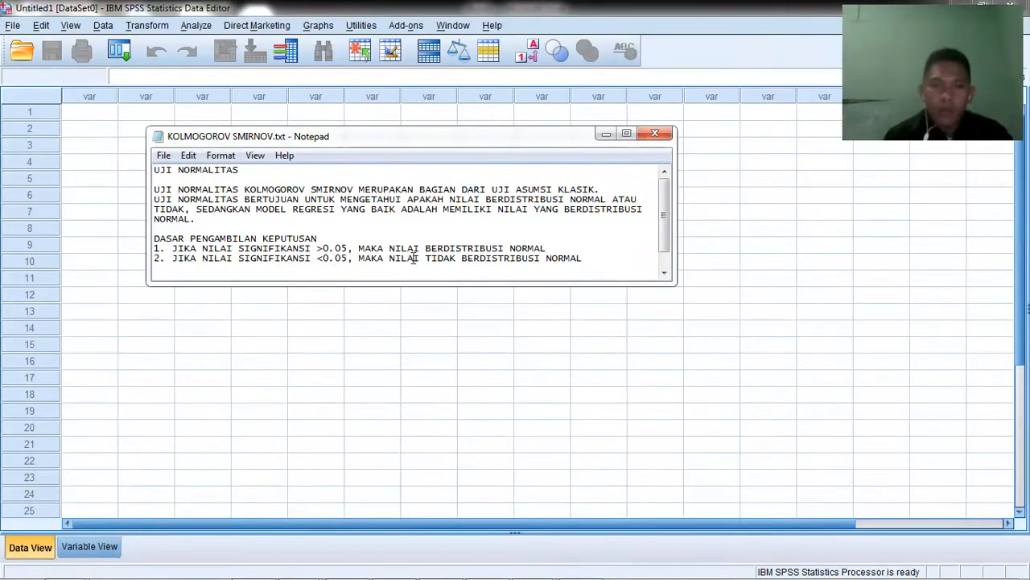
left_click(604, 135)
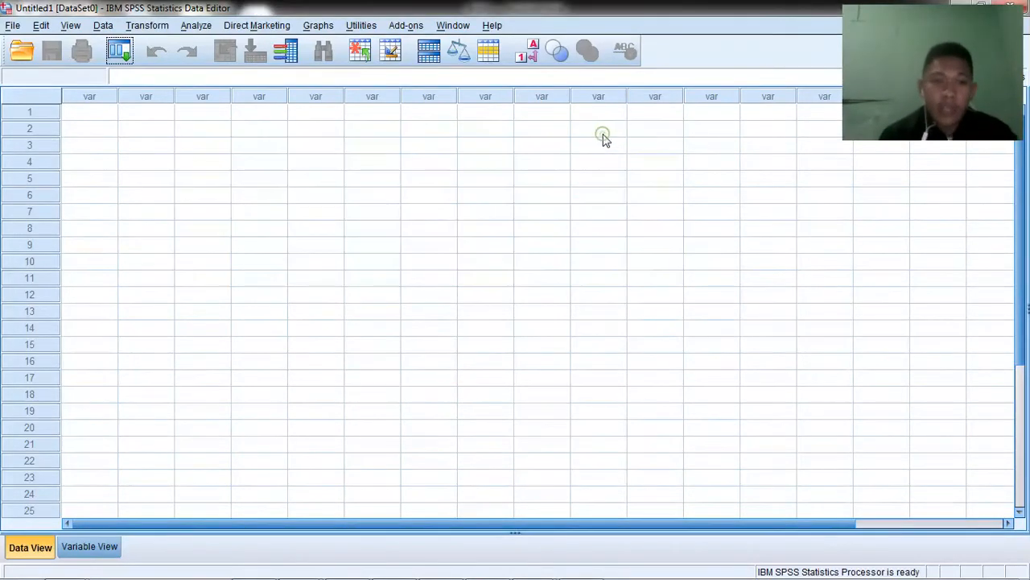
Step: Define two new variables in the empty SPSS dataset, named SISWA and NILAI
left_click(97, 113)
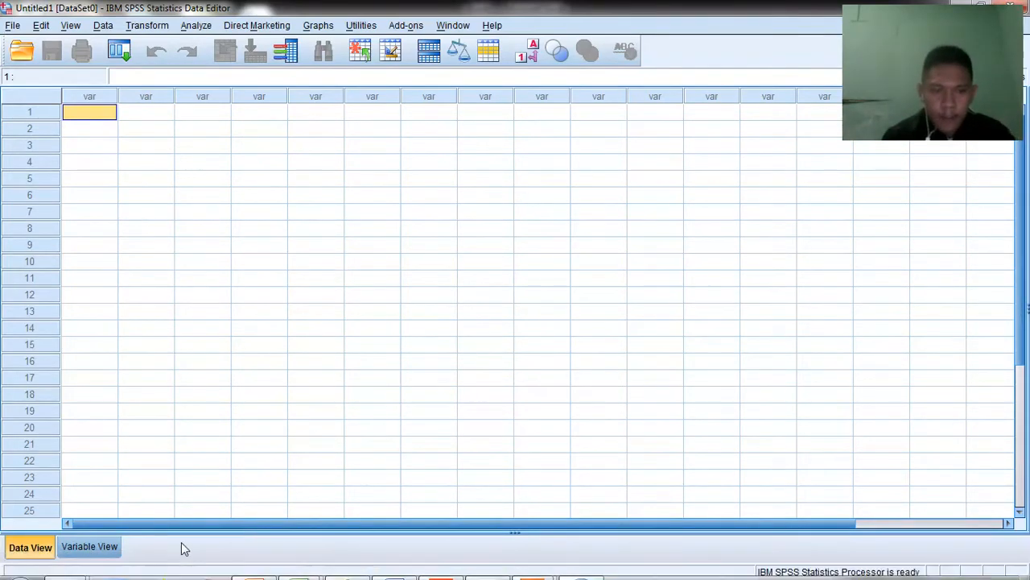
left_click(90, 547)
left_click(98, 92)
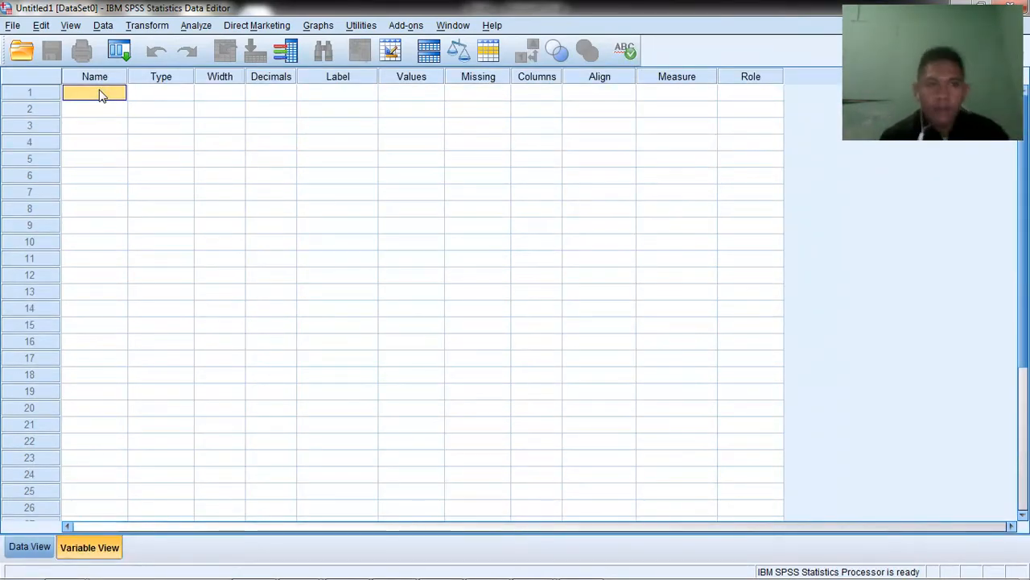
left_click(101, 92)
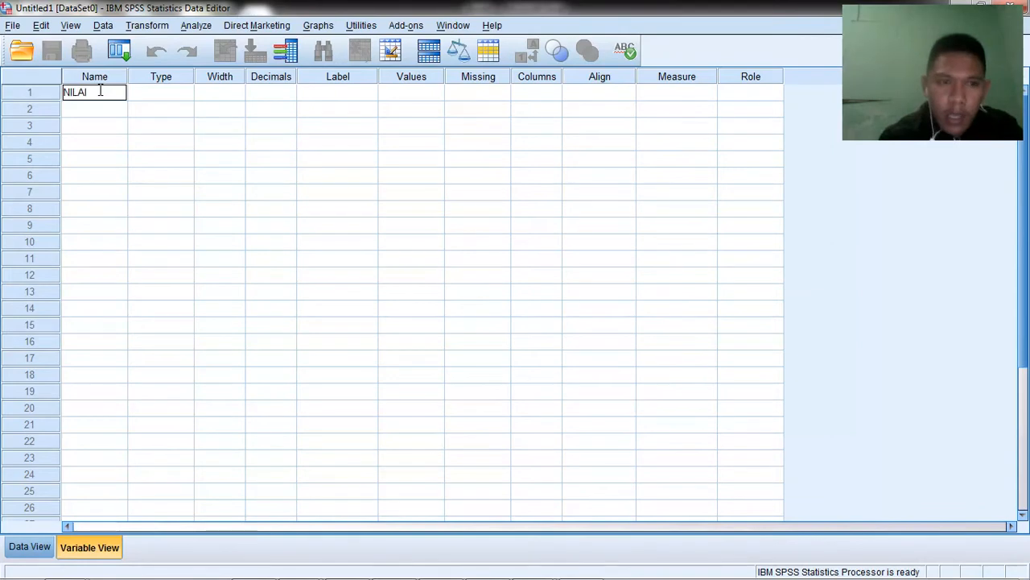
key("BackSpace")
key("BackSpace")
key("BackSpace")
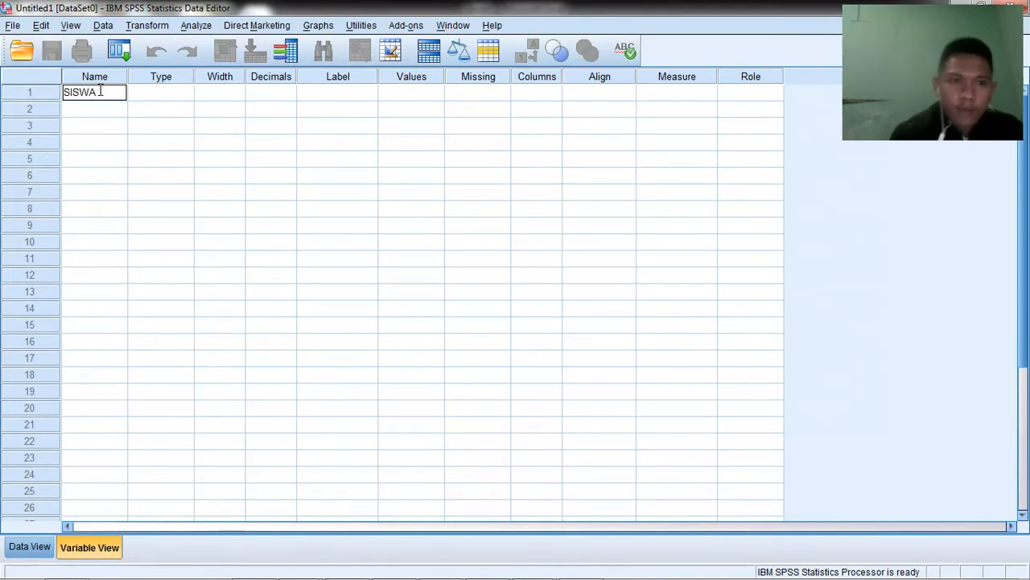
left_click(99, 108)
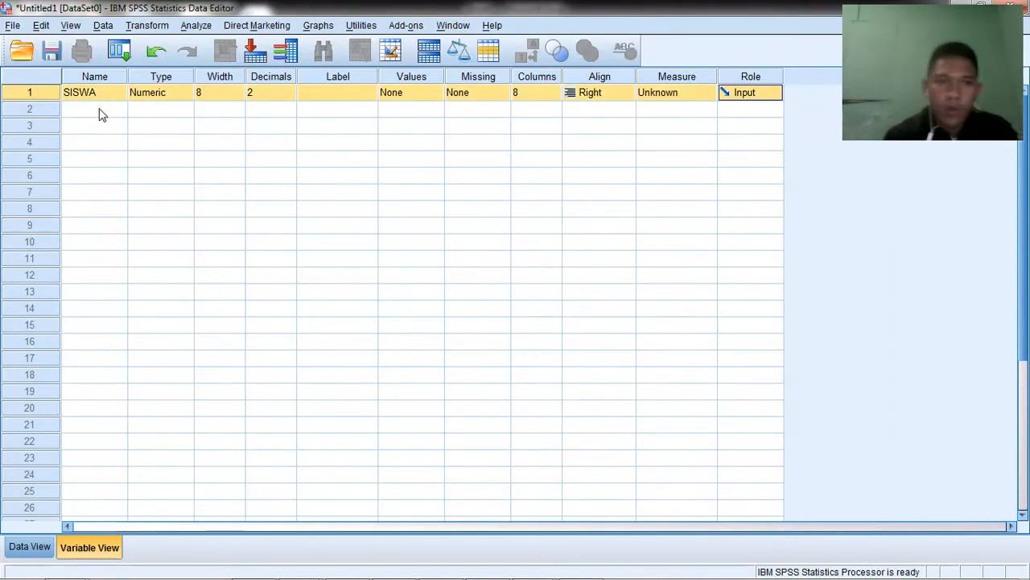
left_click(99, 108)
type("NILAI")
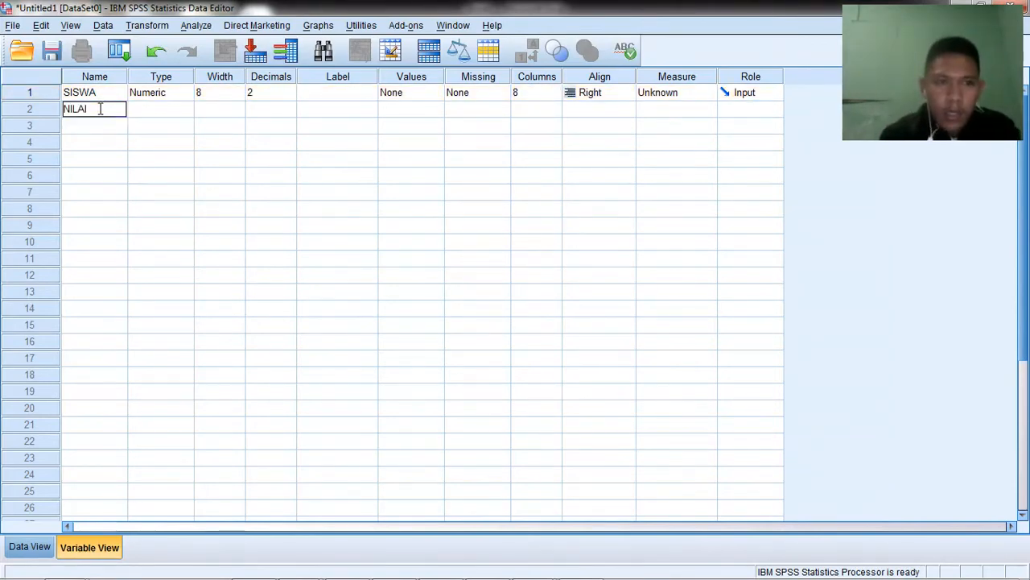
key("Return")
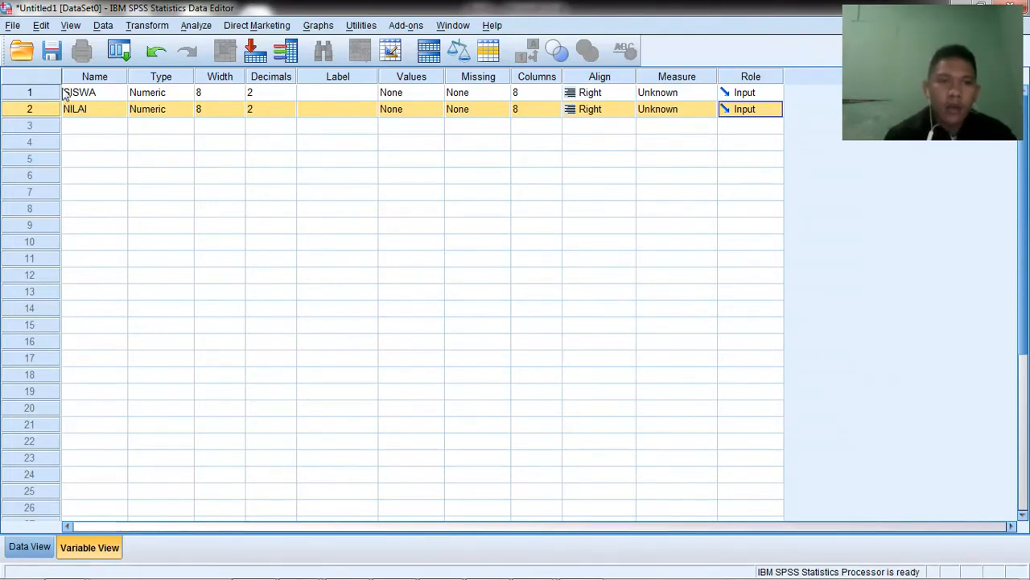
Step: Change the variable type of SISWA to String
left_click(149, 96)
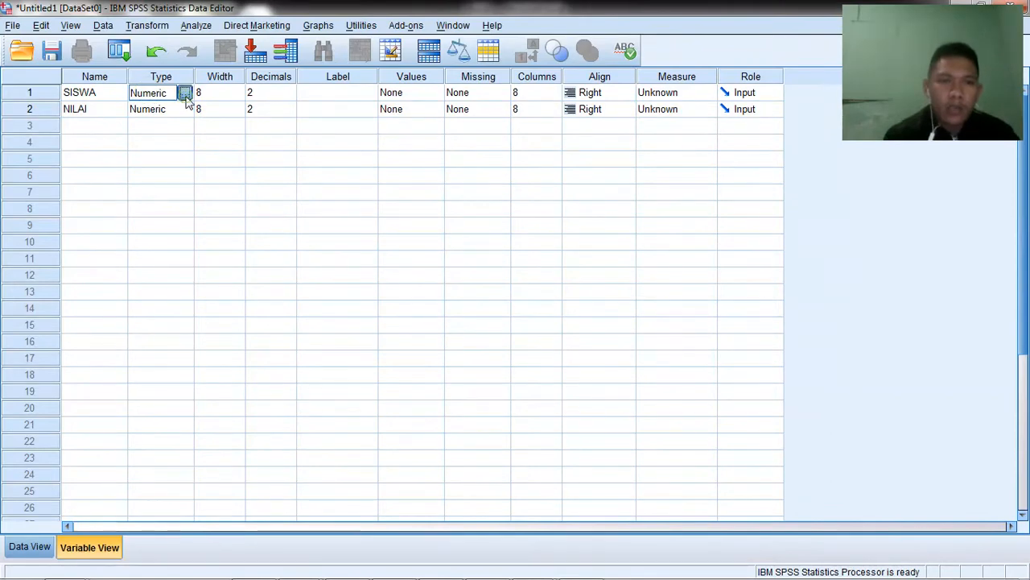
left_click(185, 93)
left_click(350, 315)
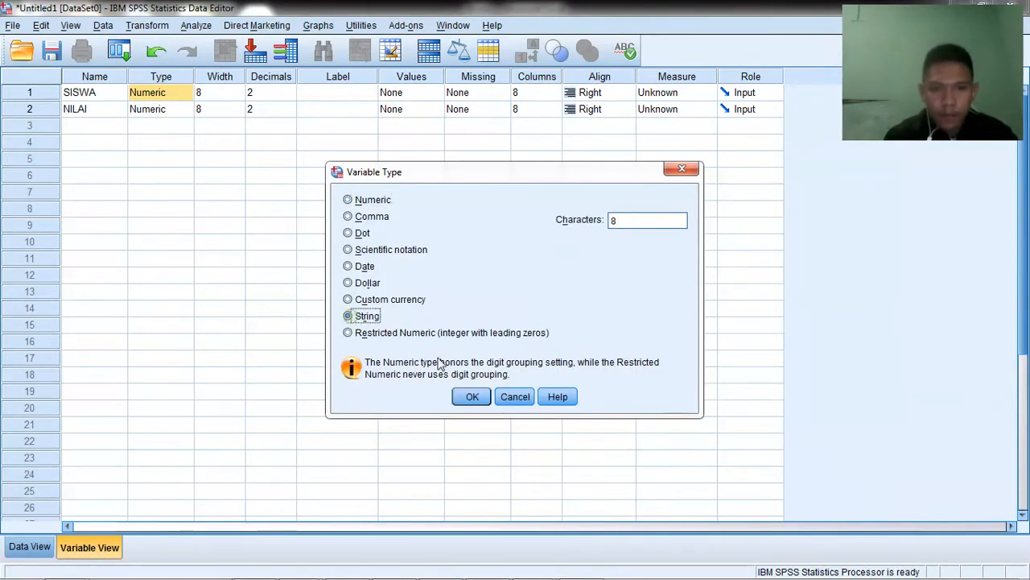
left_click(471, 397)
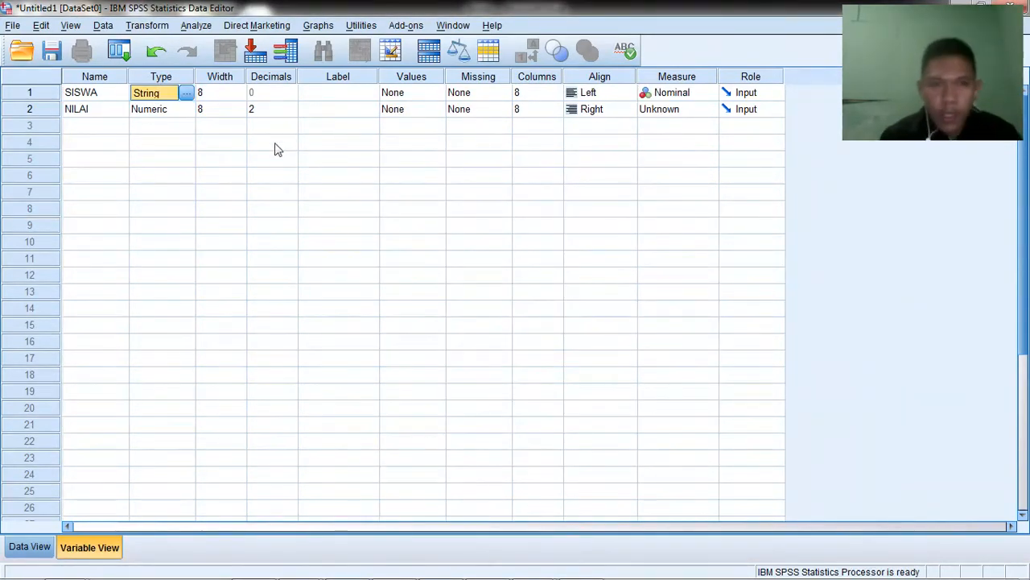
Step: Set the decimals of the NILAI variable to 0 and return to the data grid
left_click(260, 108)
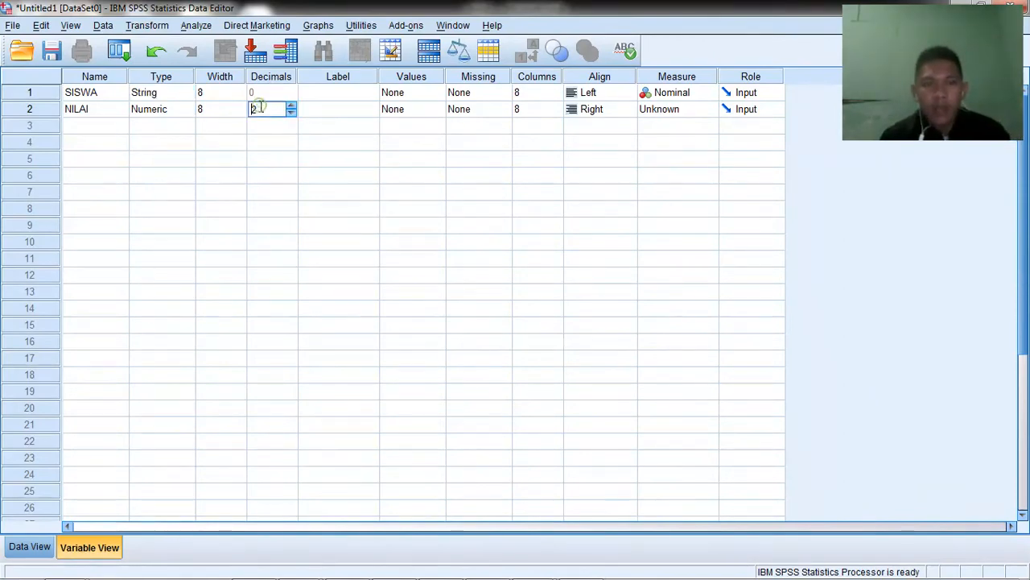
double_click(258, 108)
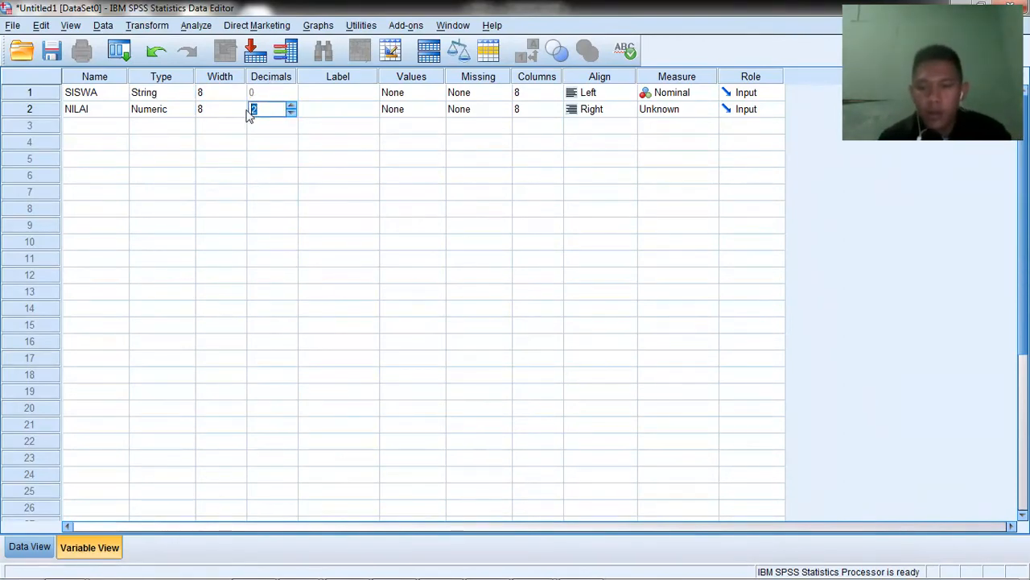
type("0")
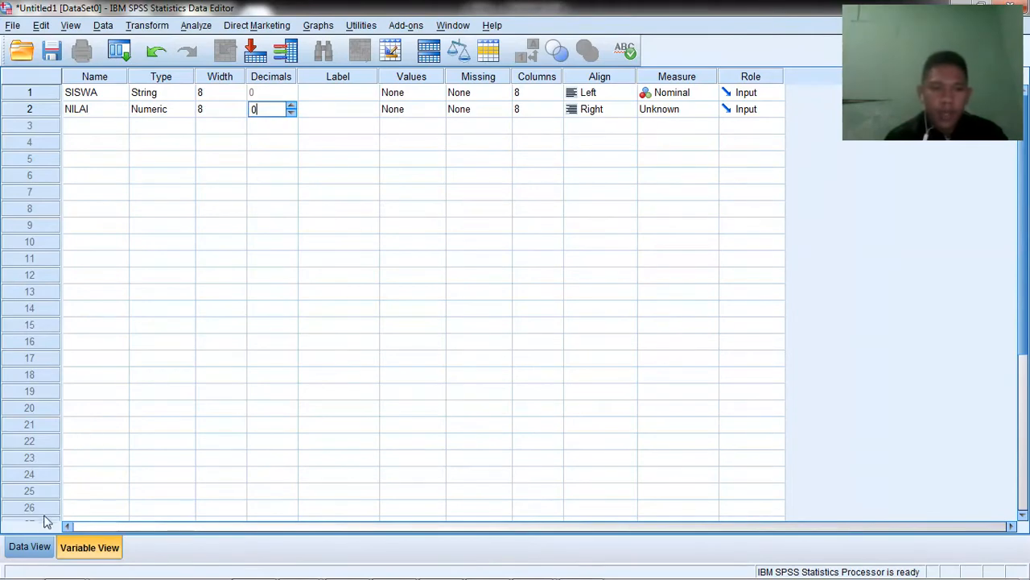
left_click(40, 546)
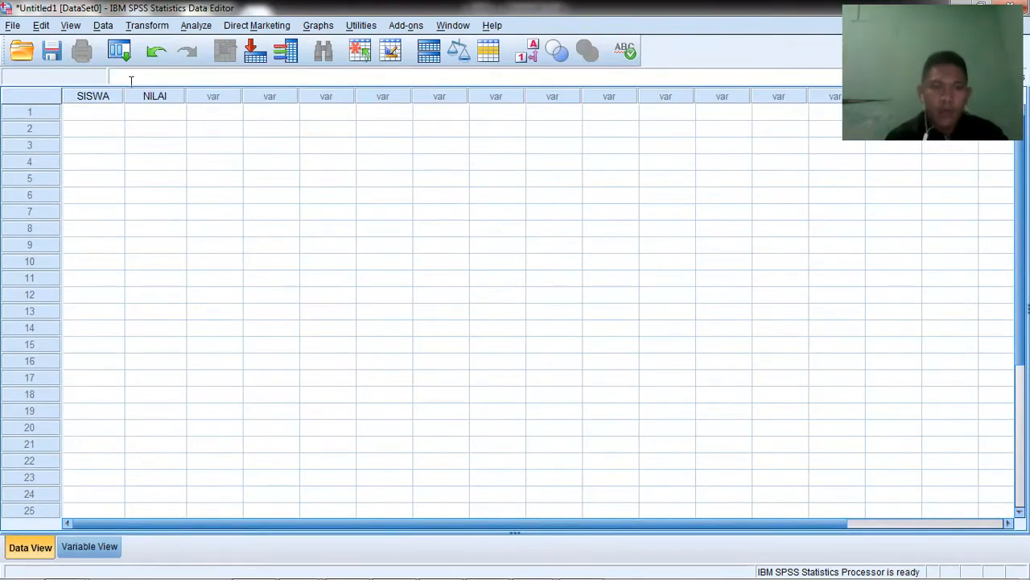
Step: Fill the SISWA column with the student codes S1 through S24 in rows 1 to 24
left_click(101, 114)
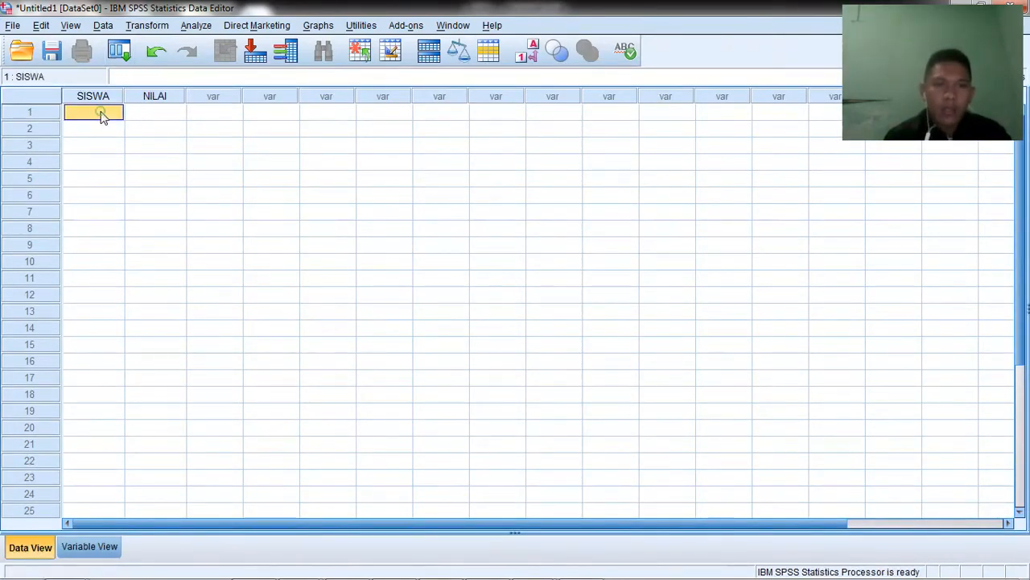
type("S1")
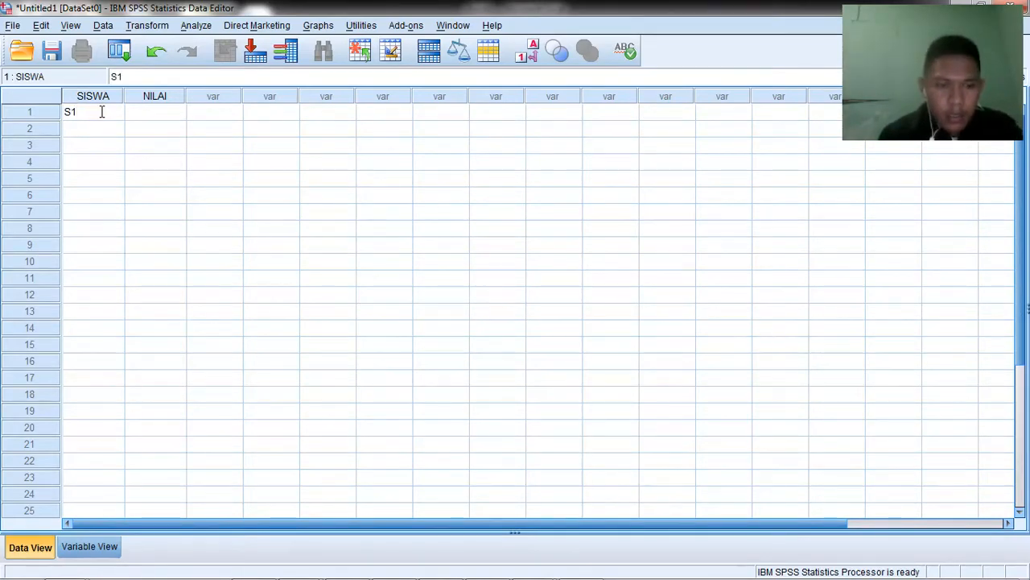
key("Return")
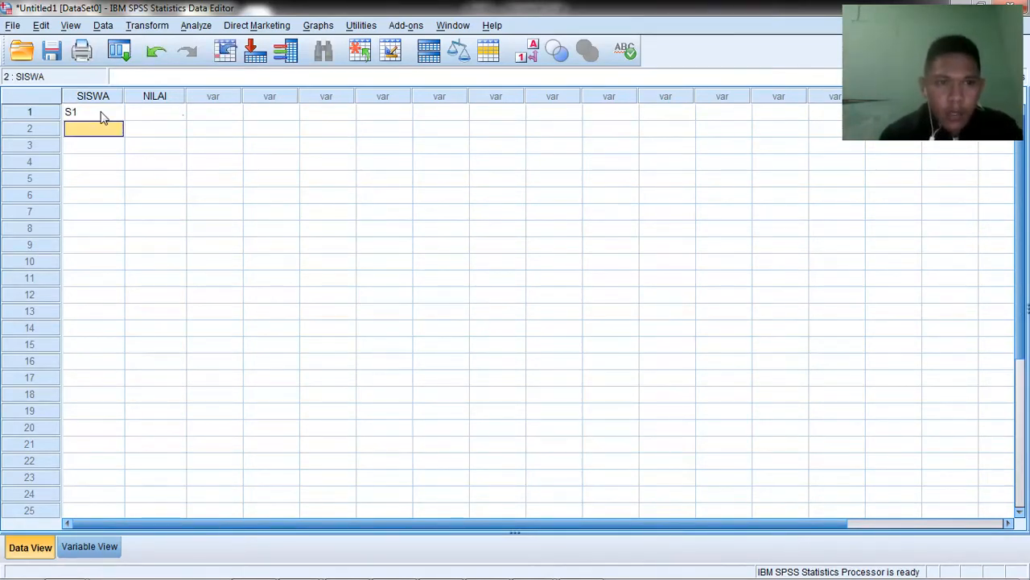
left_click(96, 115)
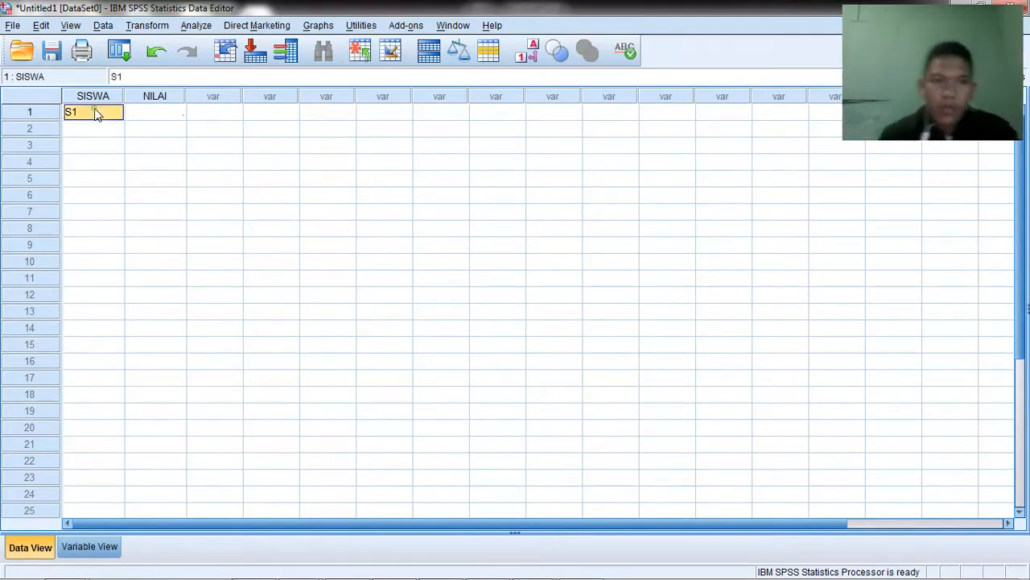
left_click(94, 130)
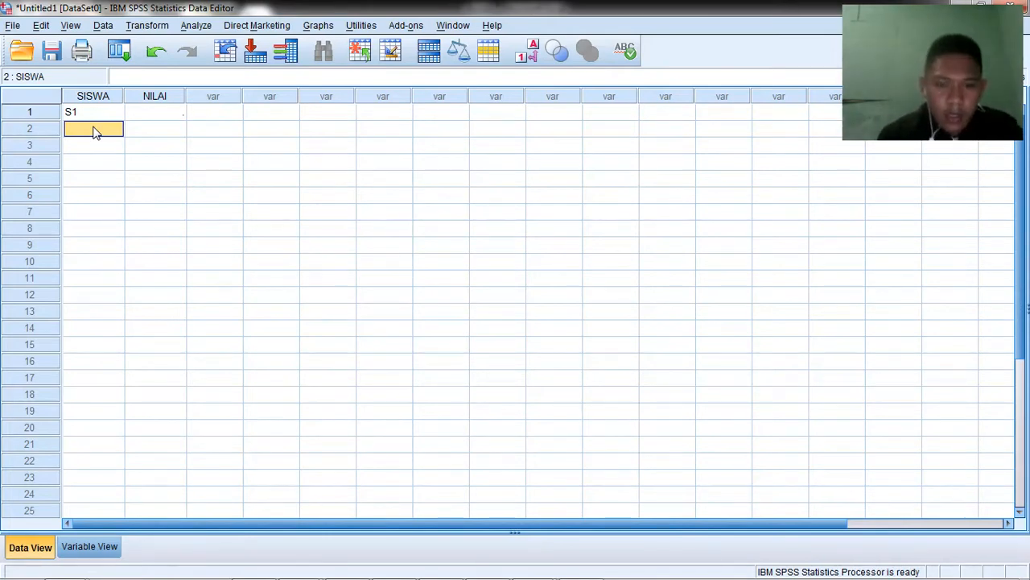
type("S")
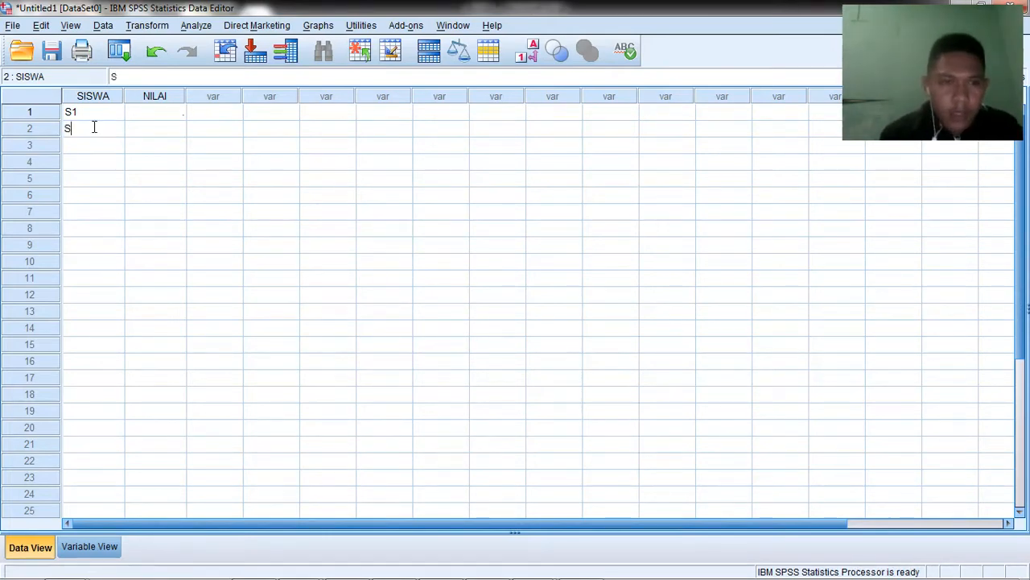
type("2")
key("Return")
type("W")
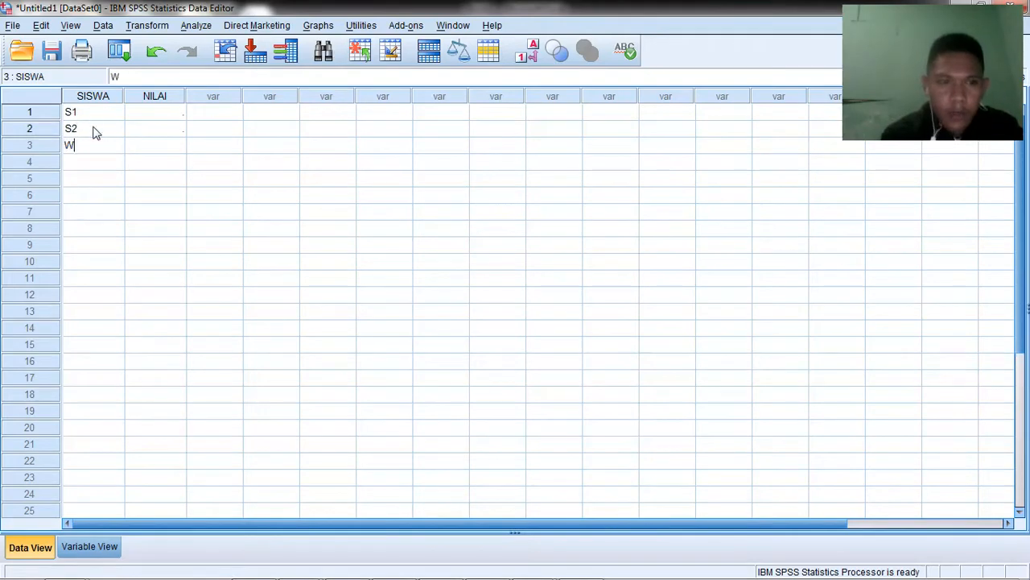
key("BackSpace")
type("S3")
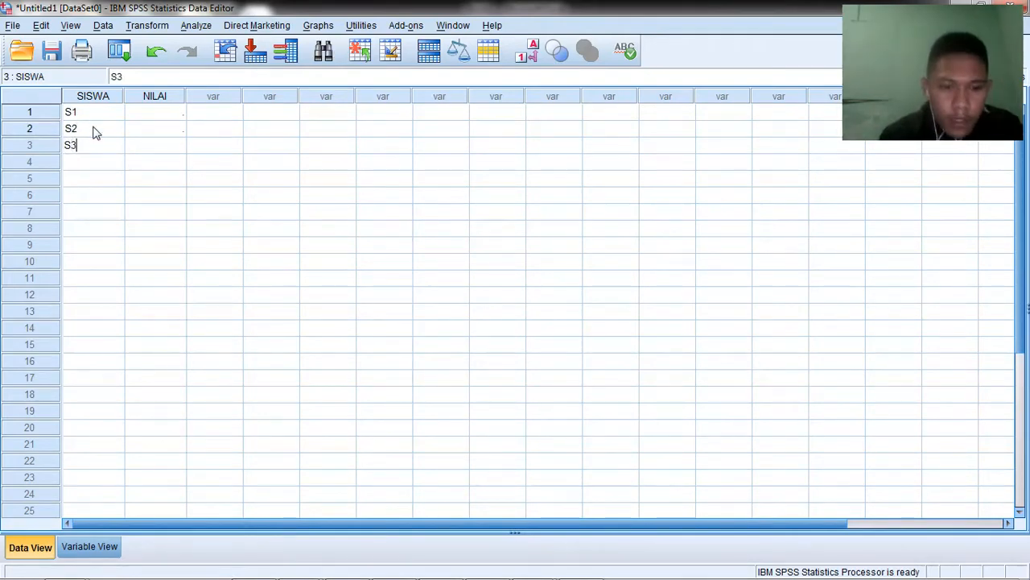
key("Return")
type("S4")
key("Return")
type("S5")
key("Return")
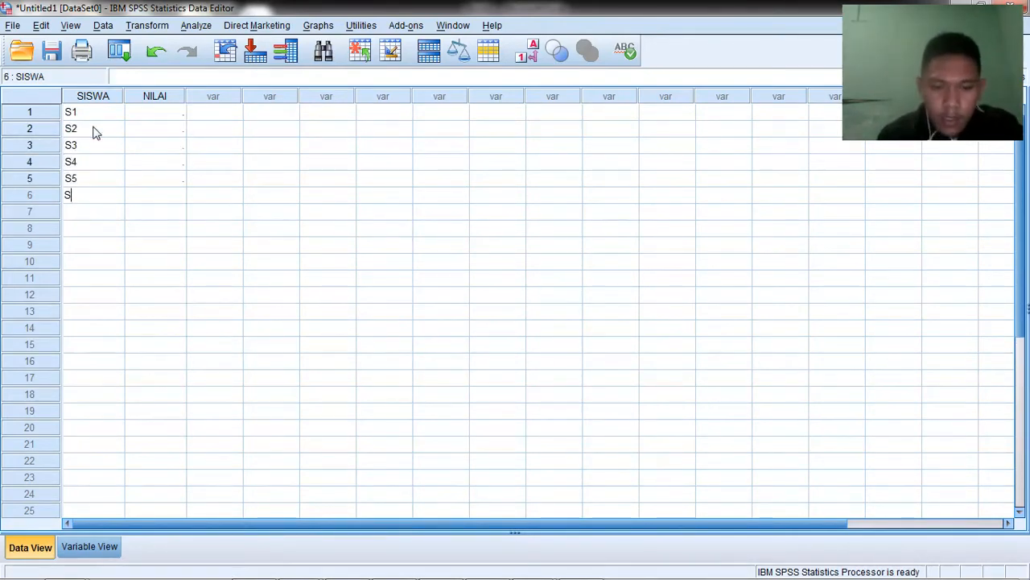
type("S6")
key("Return")
type("S7")
key("Return")
type("S")
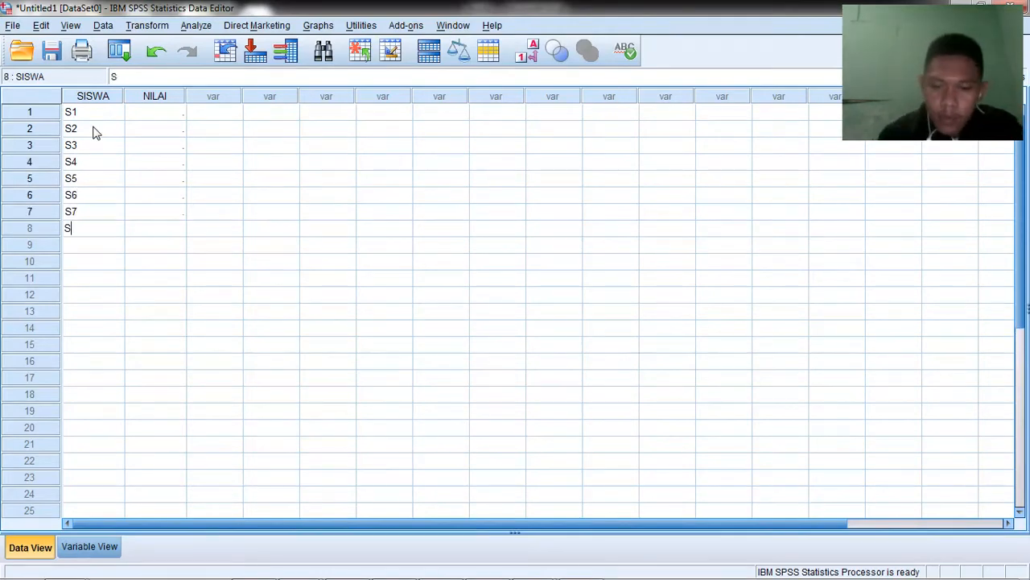
type("8")
key("Return")
type("S9")
key("Return")
type("S")
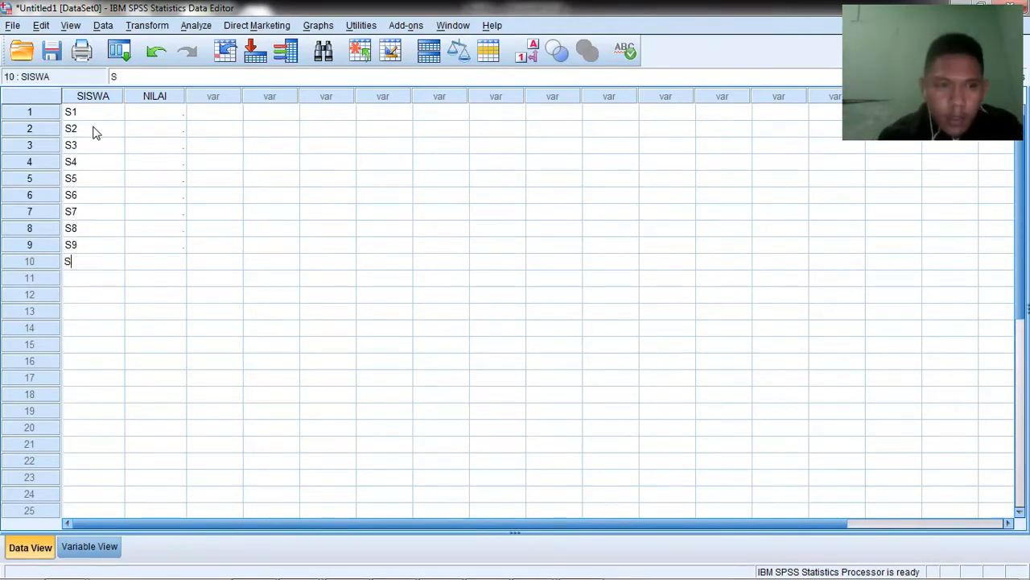
type("10")
key("Return")
type("S11")
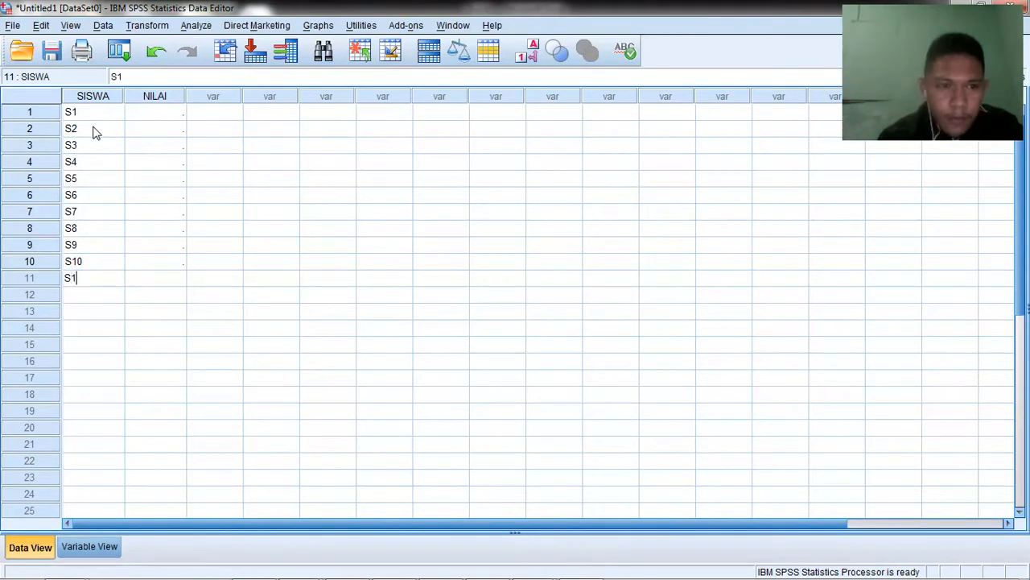
key("Return")
type("S12")
key("Return")
type("S13")
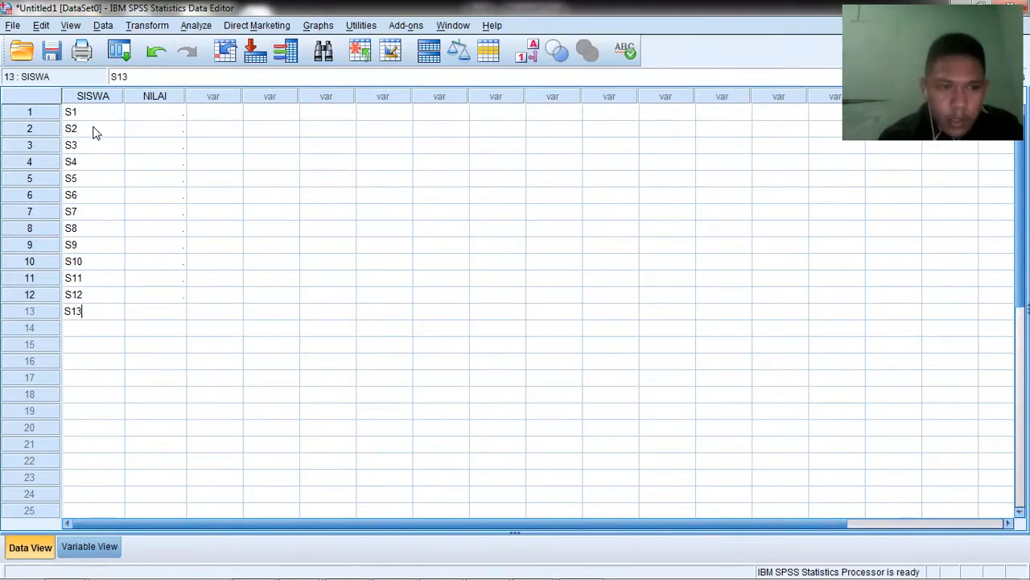
key("Return")
type("S14")
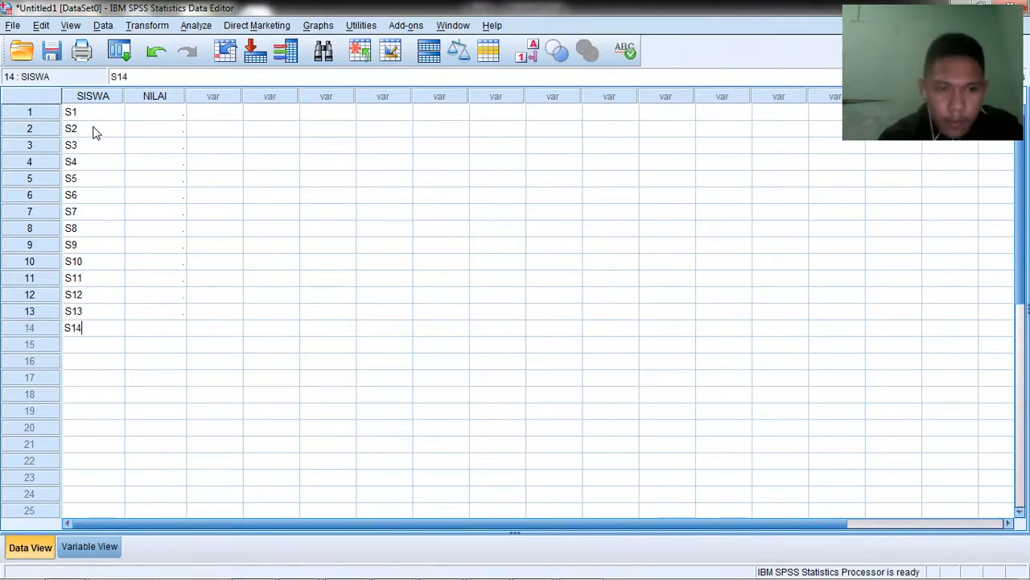
key("Return")
type("S15")
key("Return")
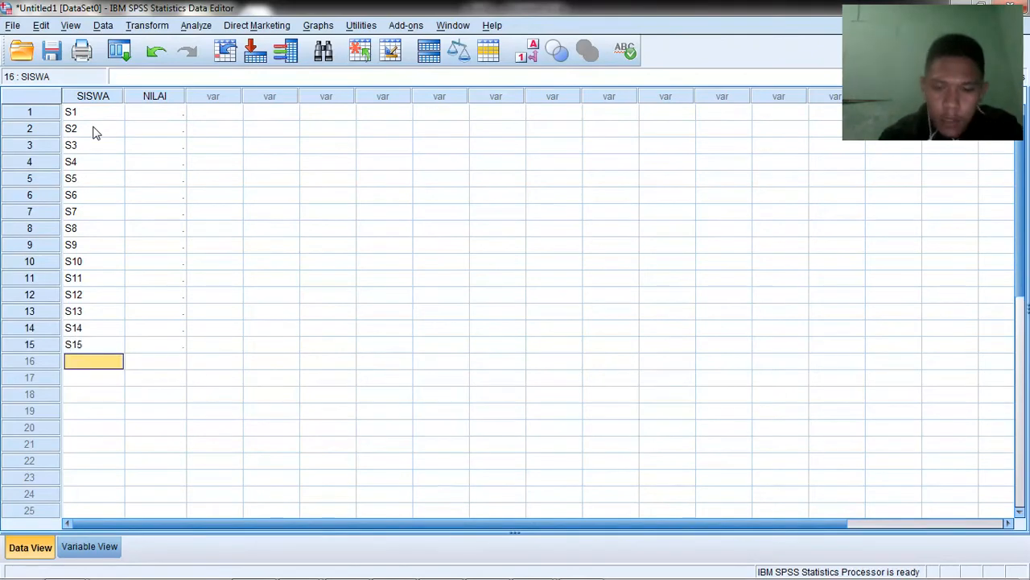
type("S16")
key("Return")
type("S1")
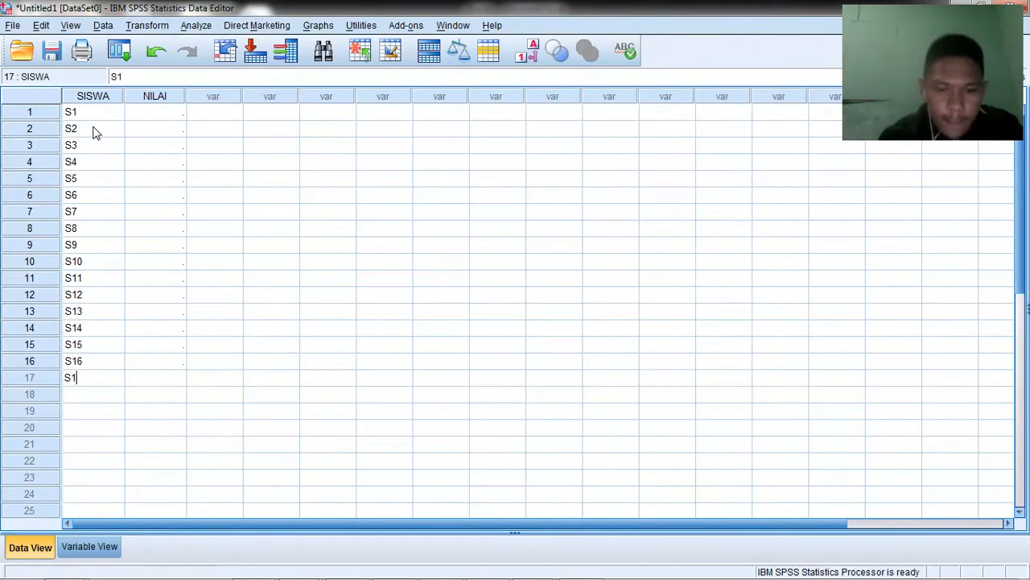
type("7")
key("Return")
type("S18")
key("Return")
type("S19")
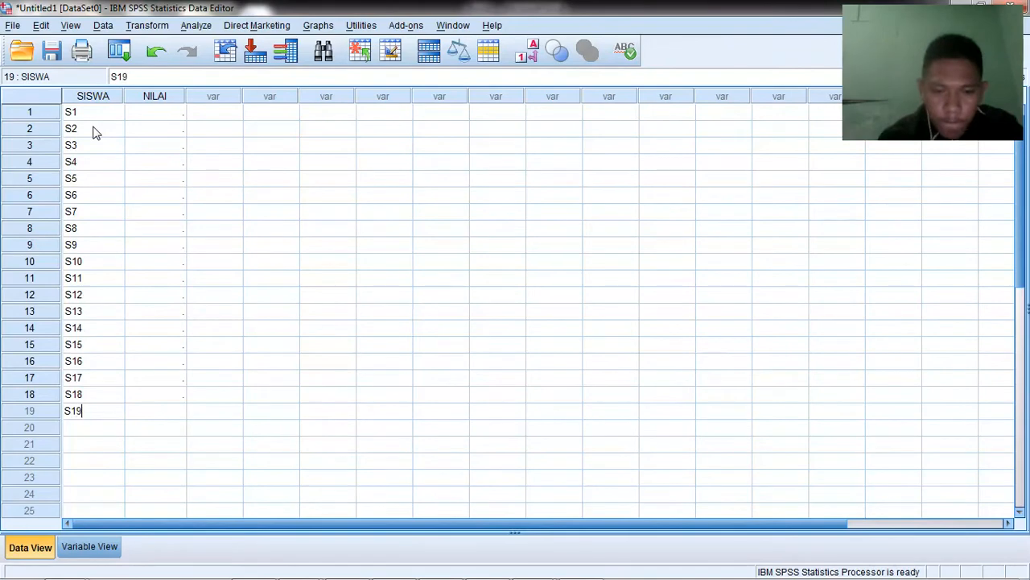
key("Return")
type("S20")
key("Return")
type("S")
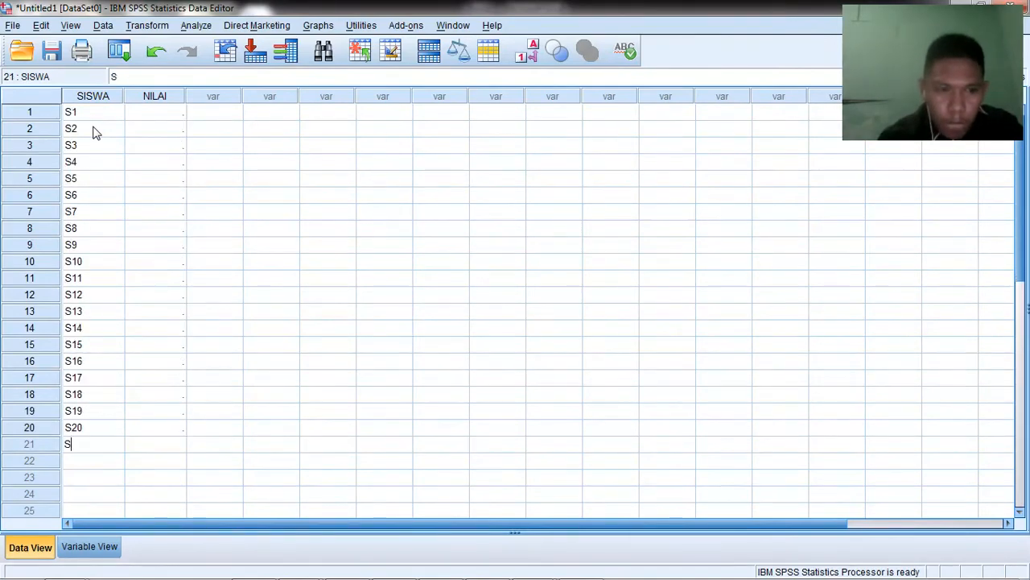
type("21")
key("Return")
type("S22")
key("Return")
type("S23")
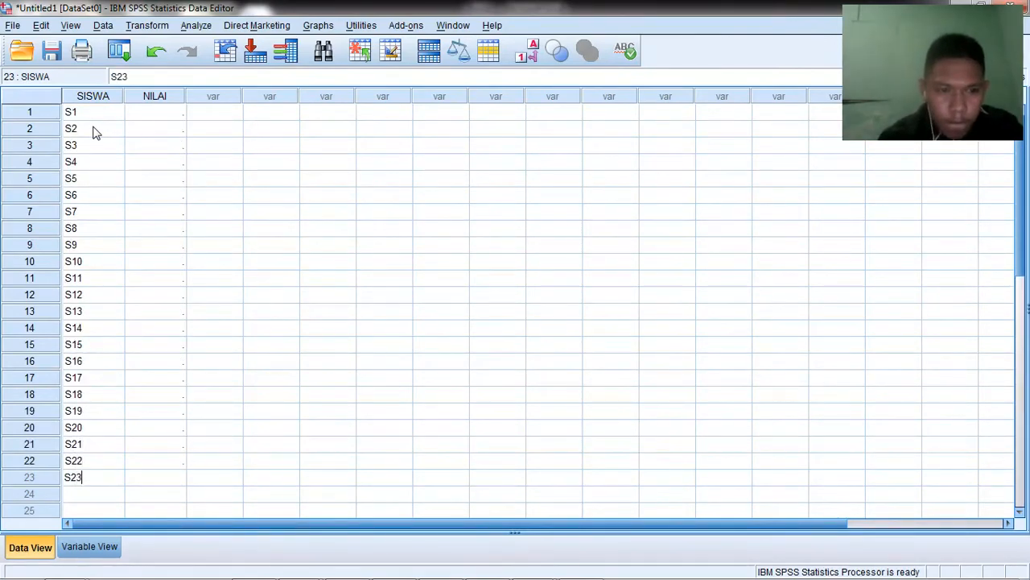
key("Return")
type("S2")
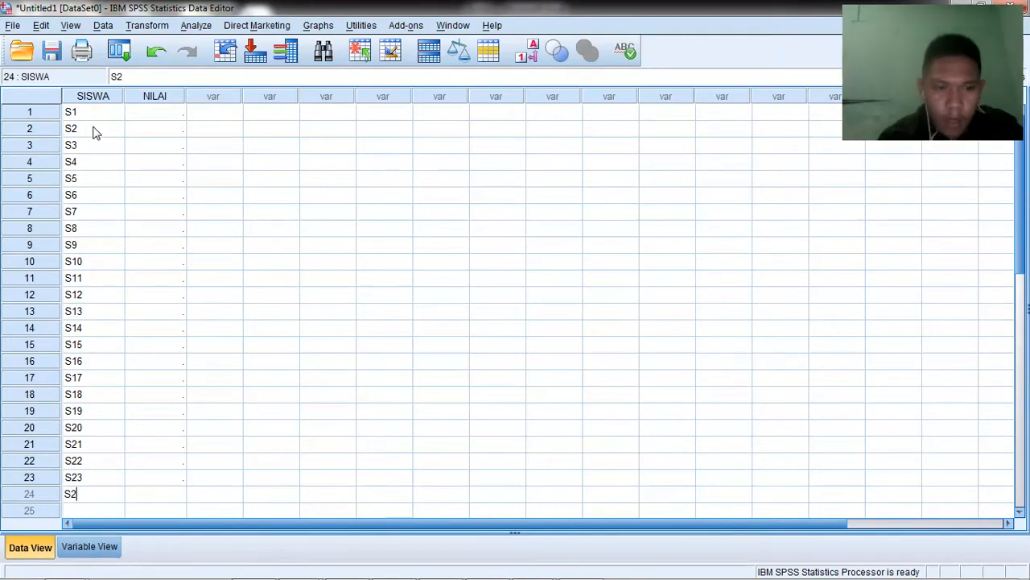
type("4")
left_click(113, 184)
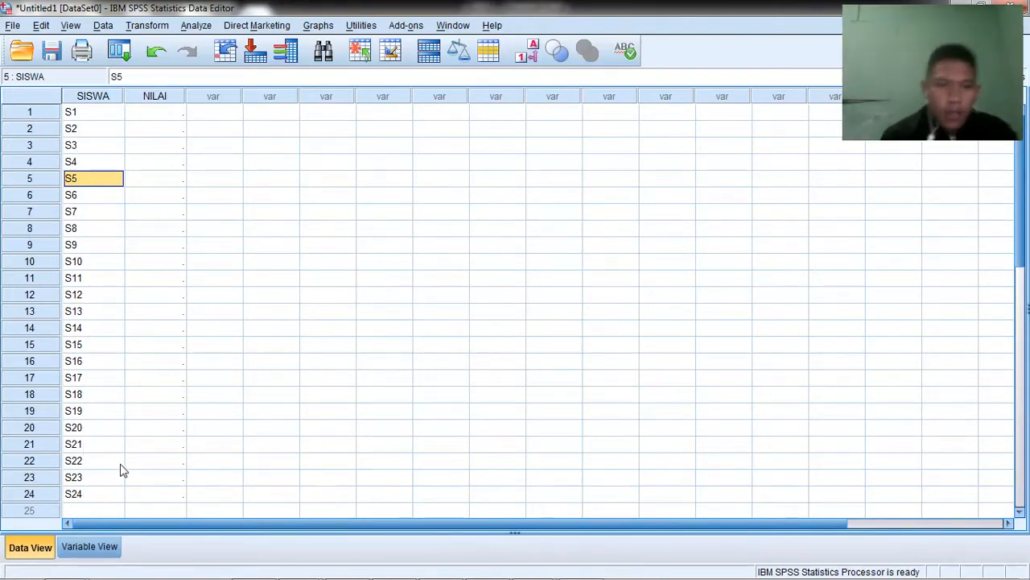
Step: Switch to the Book1 workbook in Excel and copy the scores in cells A1 to A24
mouse_move(125, 576)
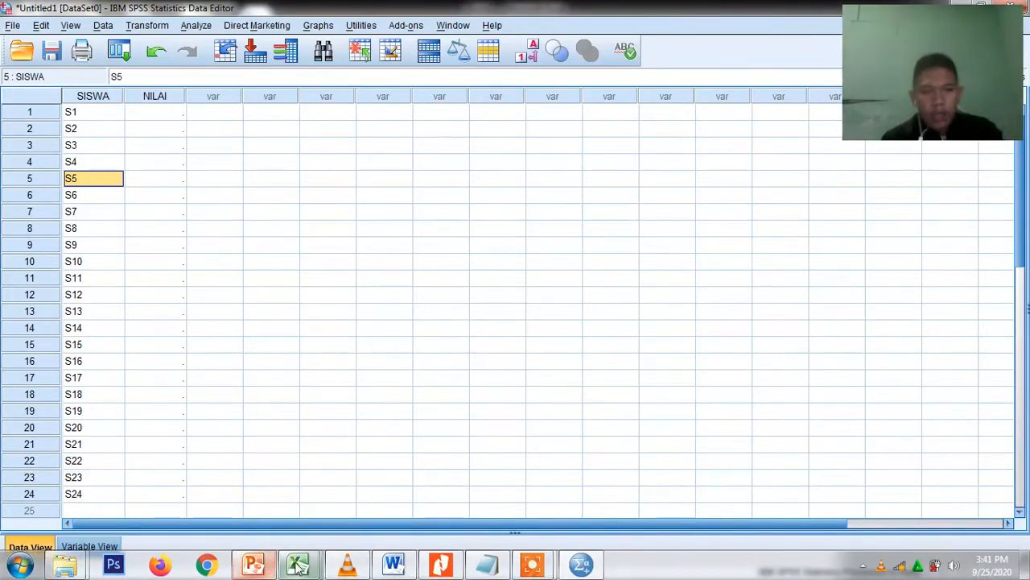
mouse_move(298, 566)
left_click(226, 490)
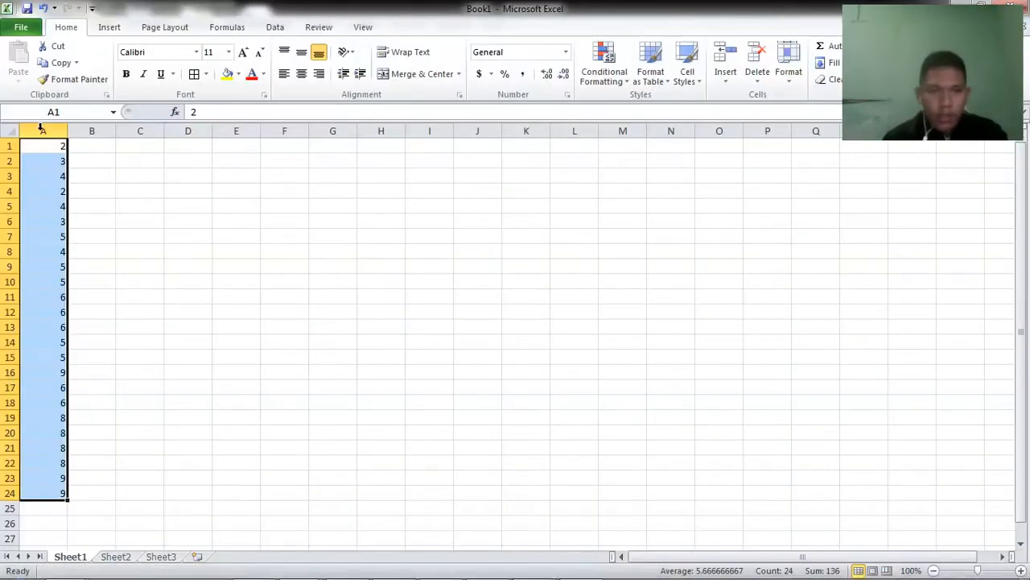
key("ctrl+c")
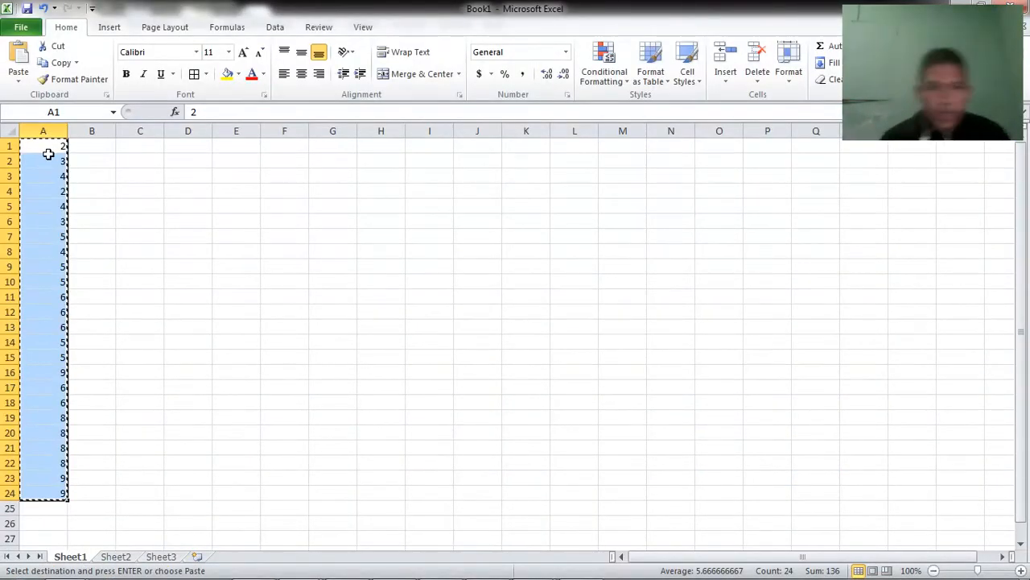
Step: Return to the SPSS Data Editor and paste the copied scores into the NILAI column starting at row 1
mouse_move(303, 568)
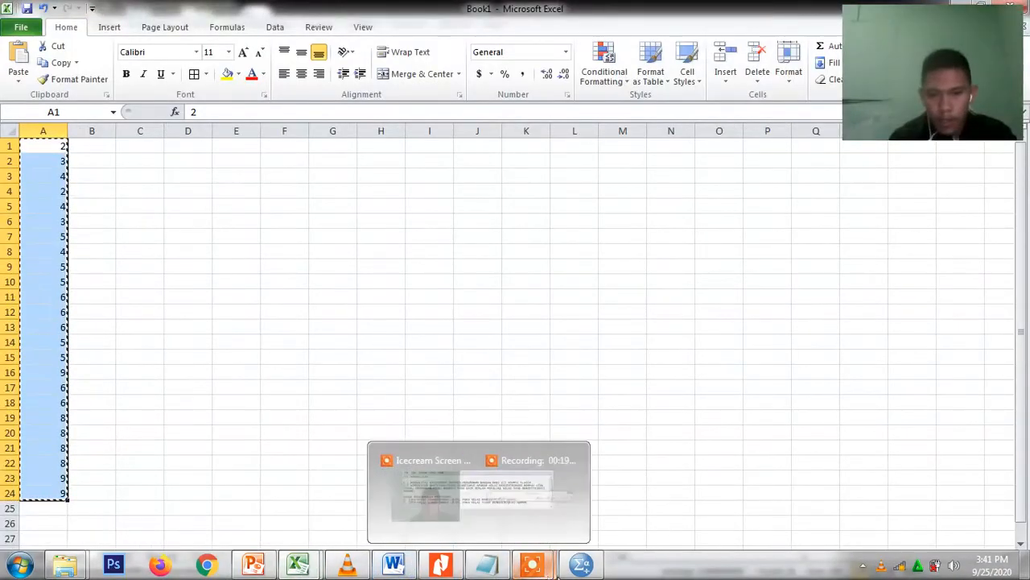
left_click(581, 565)
left_click(158, 113)
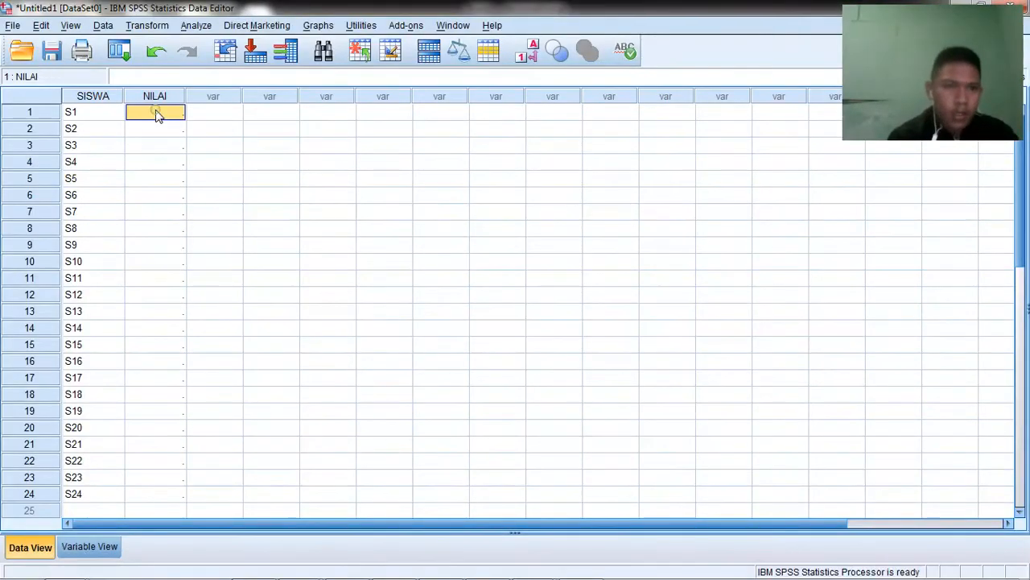
key("ctrl+v")
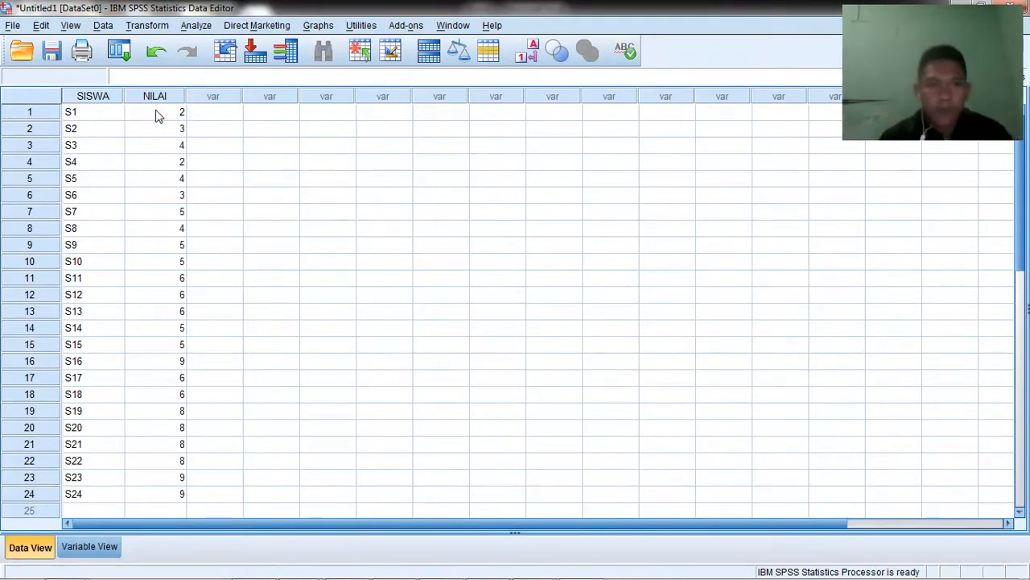
left_click(249, 152)
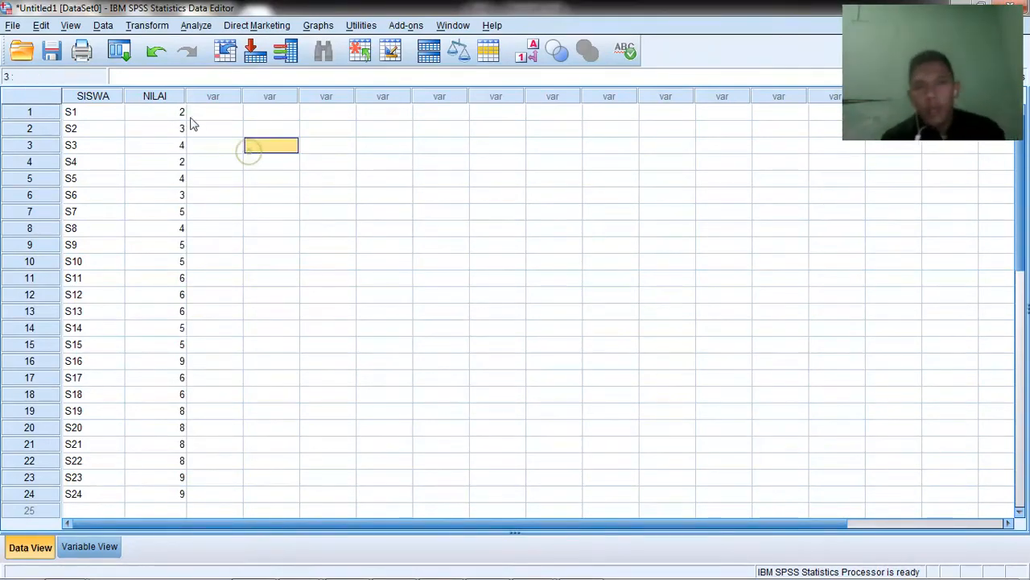
left_click(206, 118)
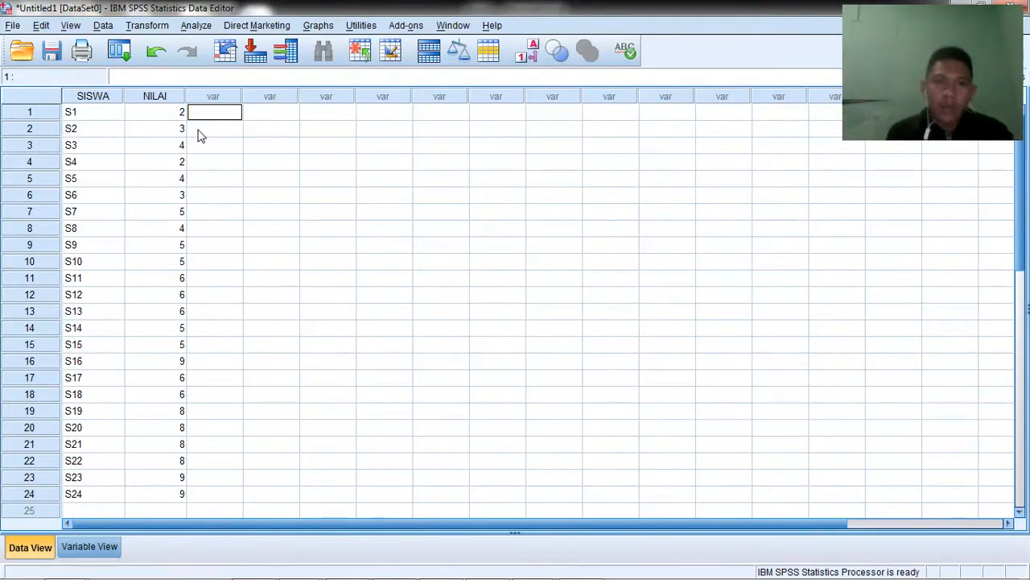
Step: Start the Explore descriptive analysis and add NILAI to the dependent list
left_click(195, 27)
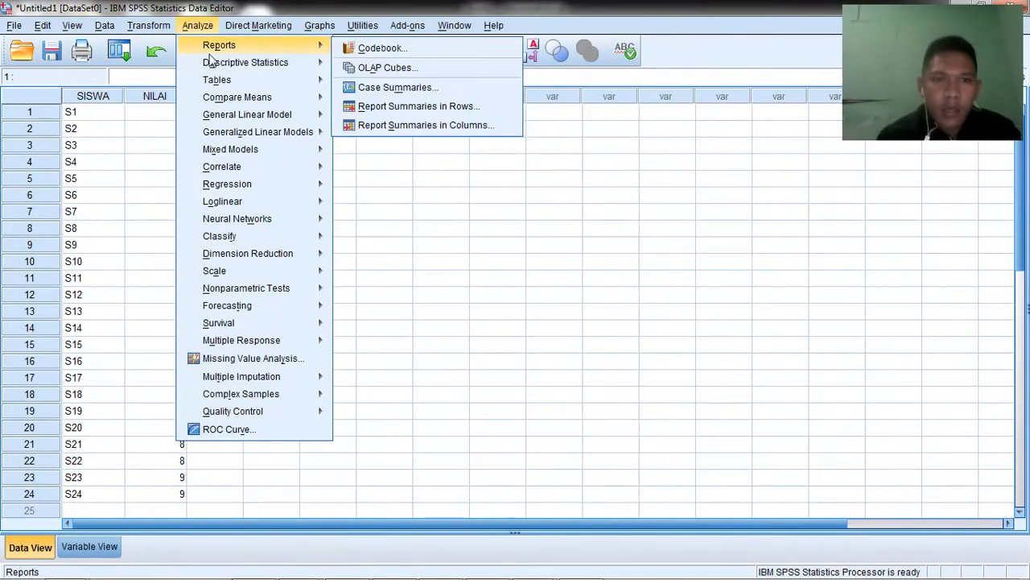
mouse_move(211, 64)
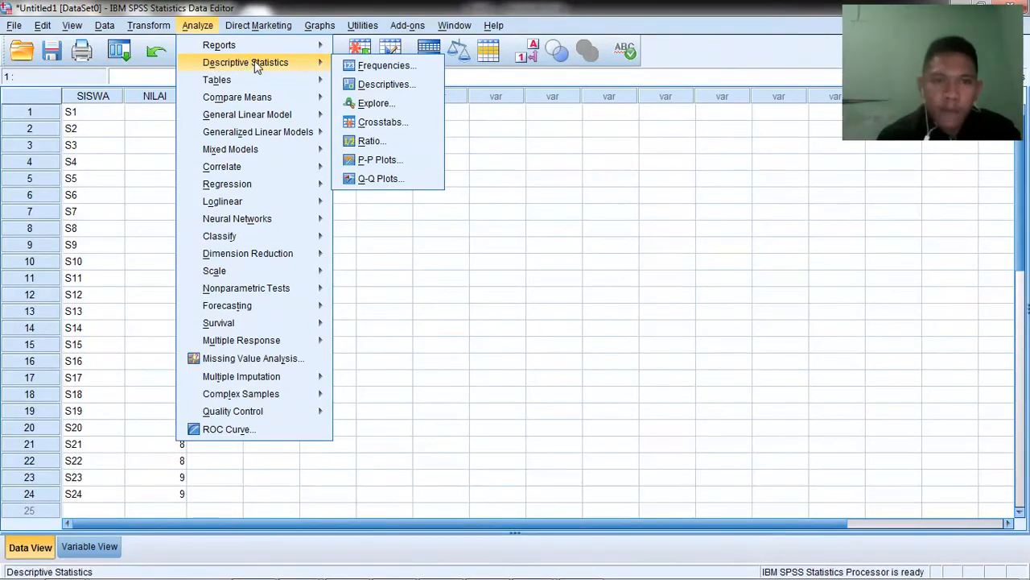
left_click(364, 104)
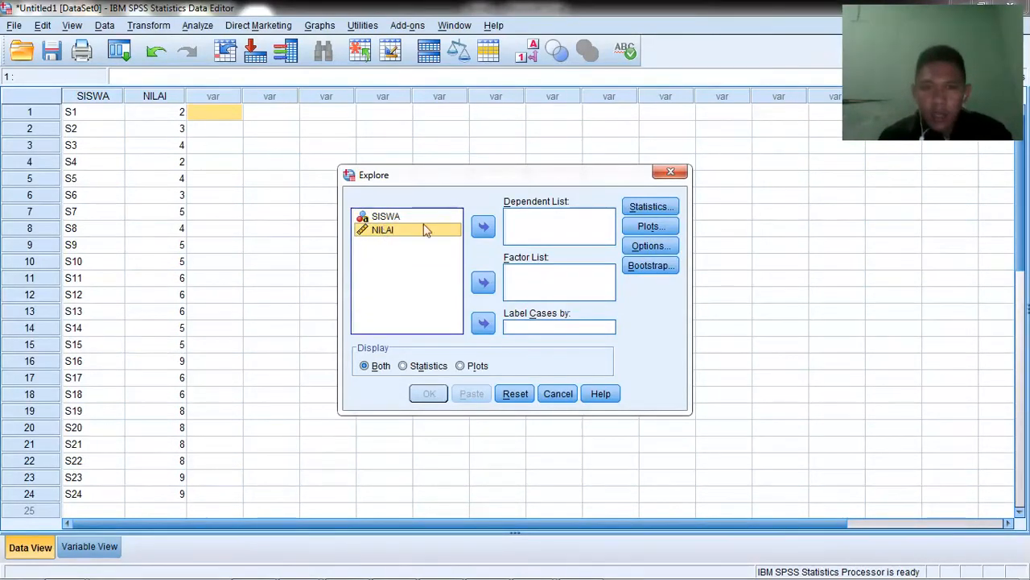
left_click(484, 227)
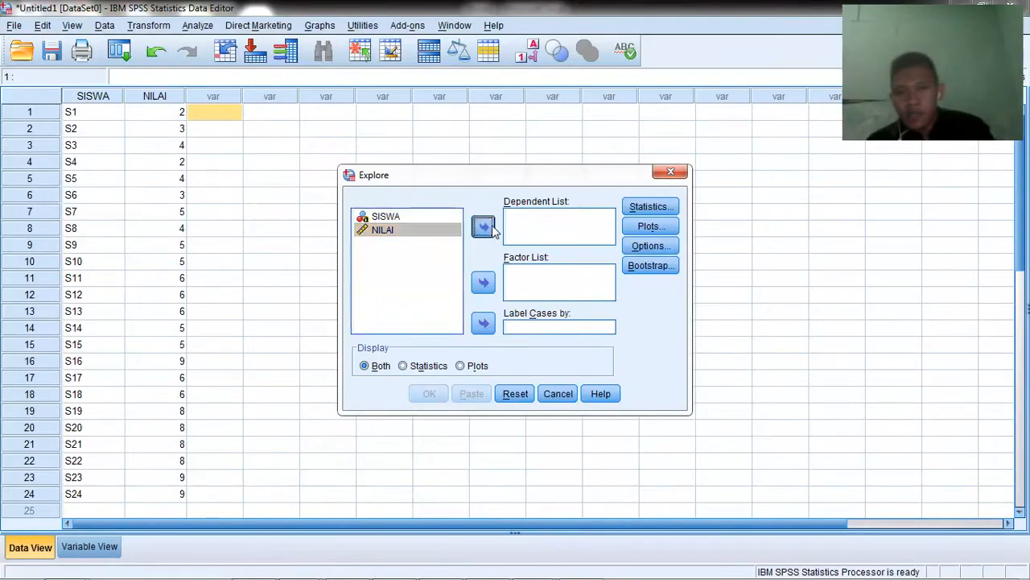
Step: Enable normality plots with tests in the Explore plot options and run the analysis on NILAI
left_click(648, 227)
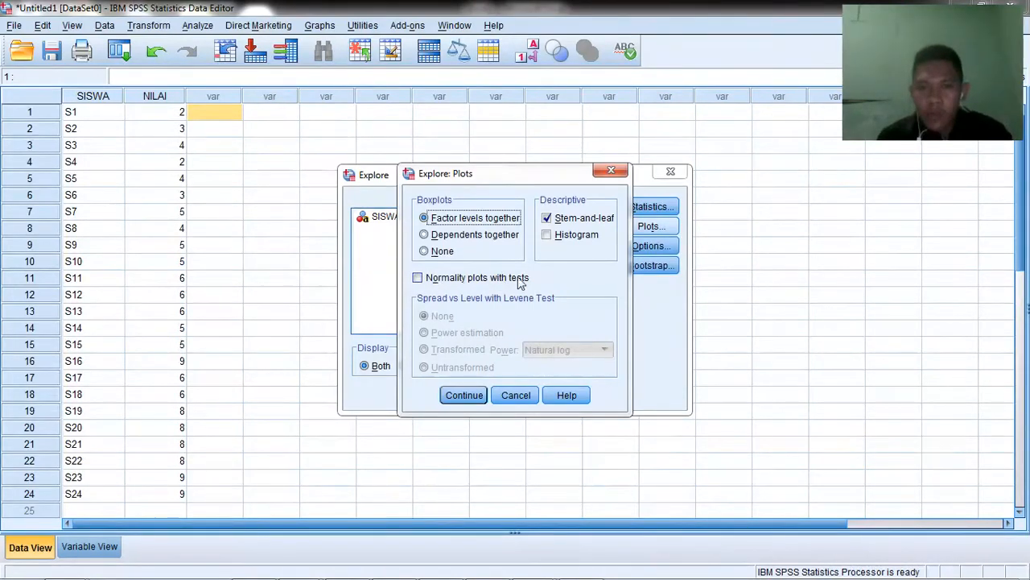
left_click(419, 278)
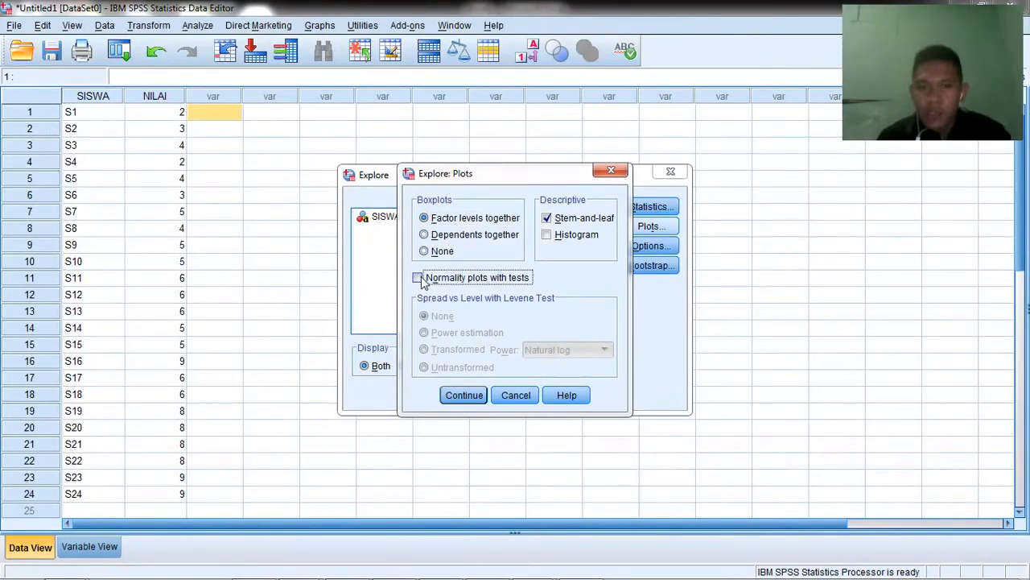
left_click(464, 400)
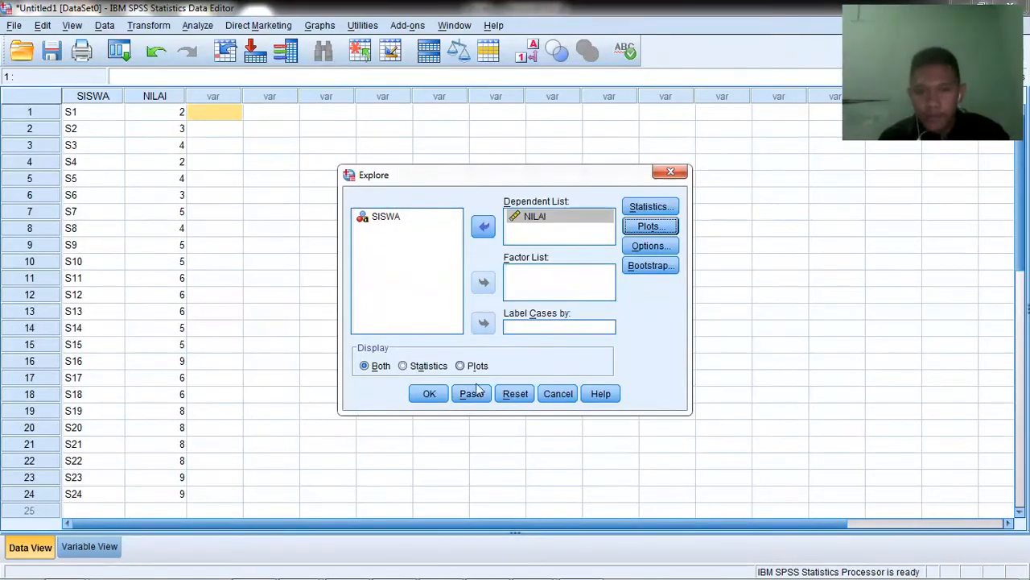
left_click(441, 400)
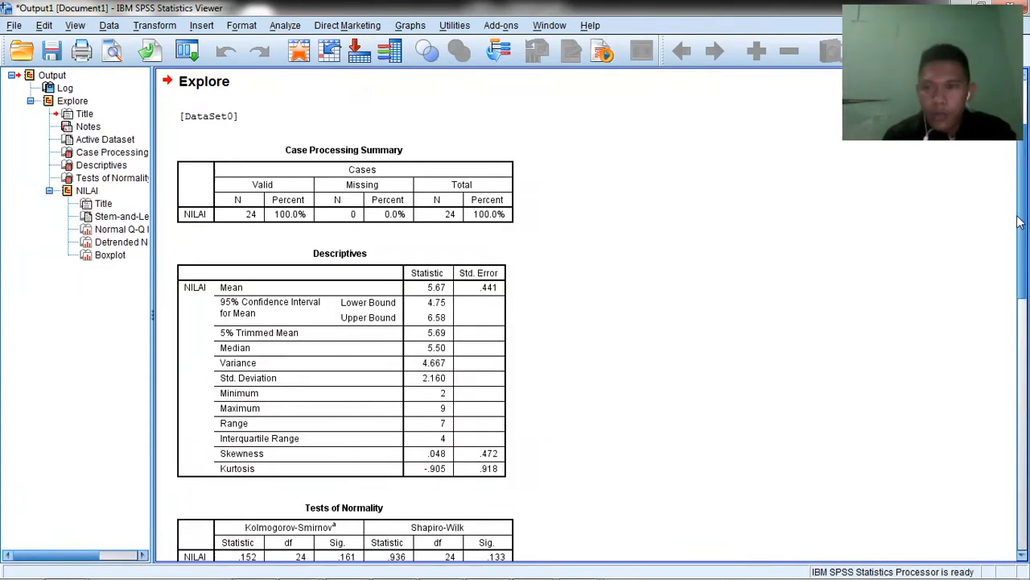
Step: Compare the Kolmogorov-Smirnov significance in the Tests of Normality table with the 0.05 decision rule in KOLMOGOROV SMIRNOV.txt in Notepad
mouse_move(1022, 213)
left_mouse_down()
mouse_move(1024, 242)
mouse_move(1024, 225)
left_mouse_up()
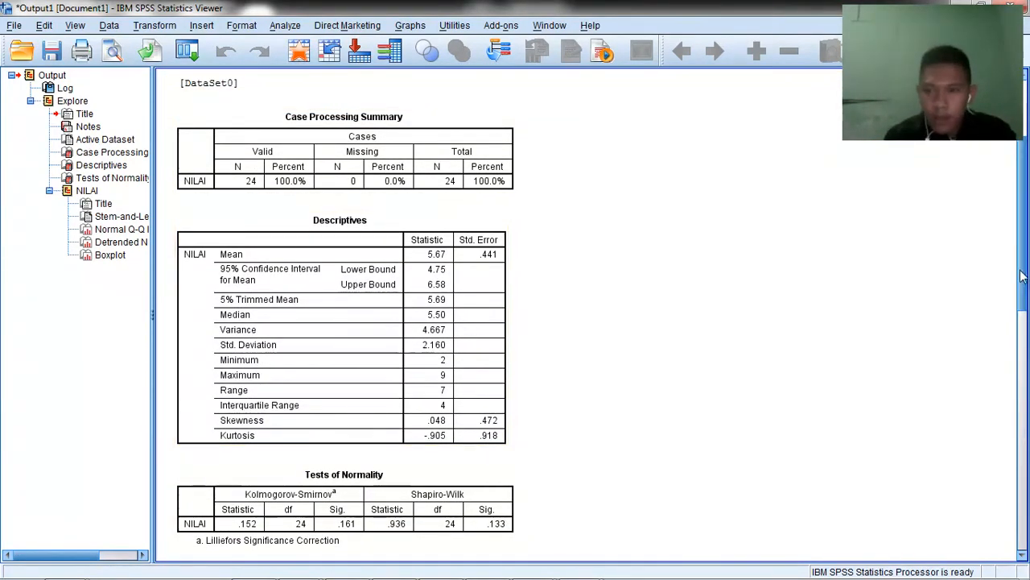
left_click_drag(1025, 280, 1026, 345)
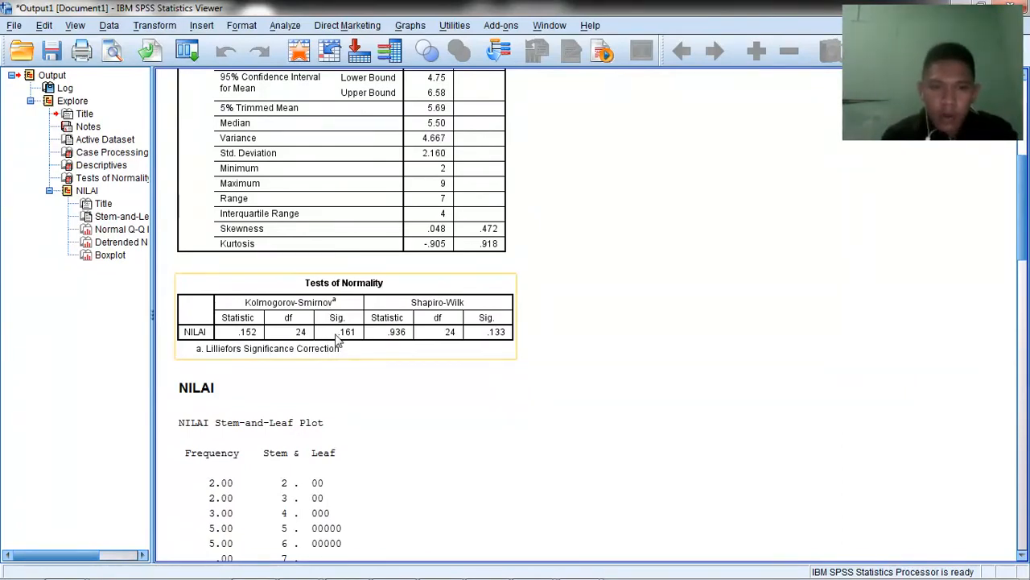
left_click(359, 470)
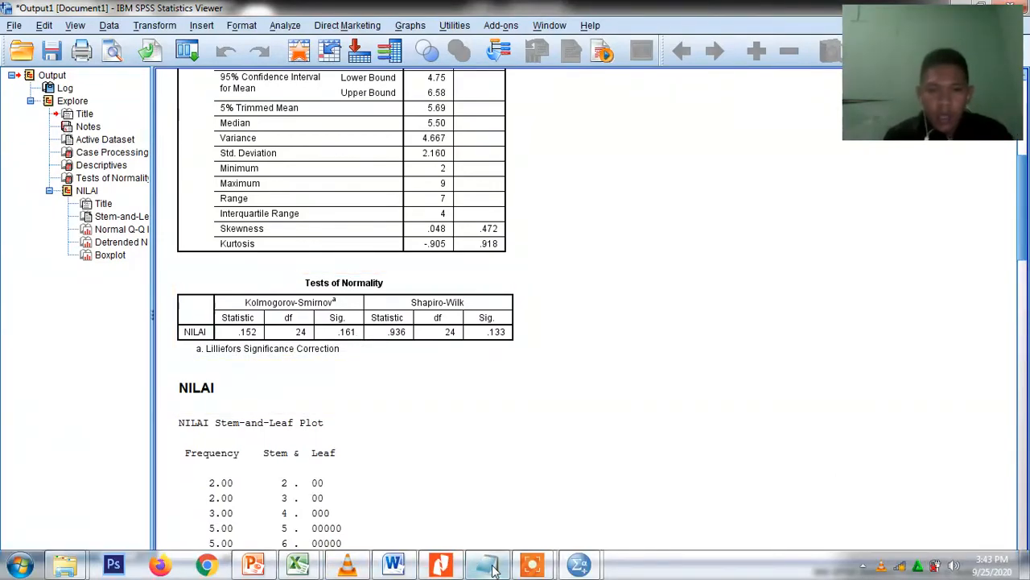
left_click(483, 565)
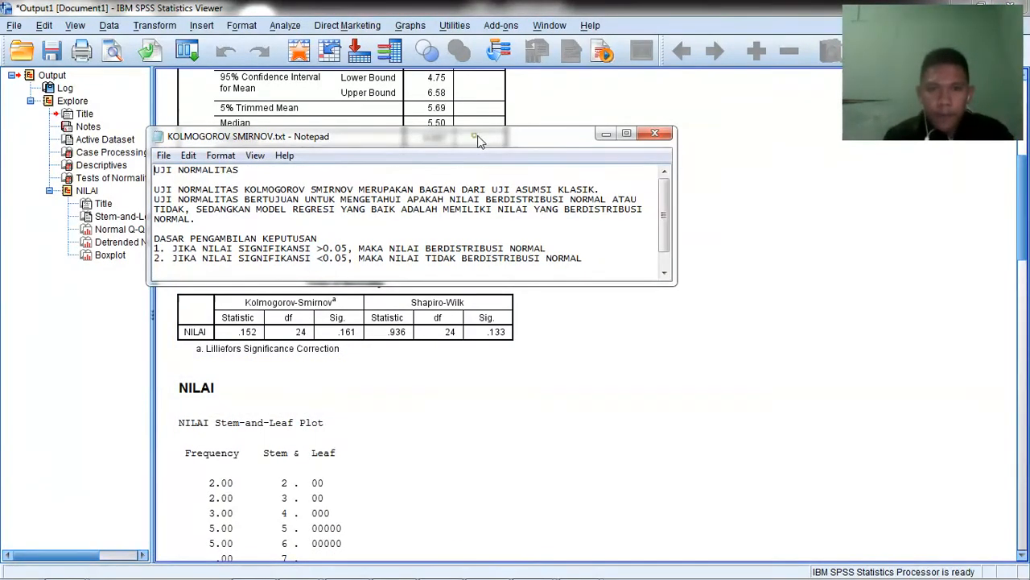
left_click_drag(475, 141, 616, 116)
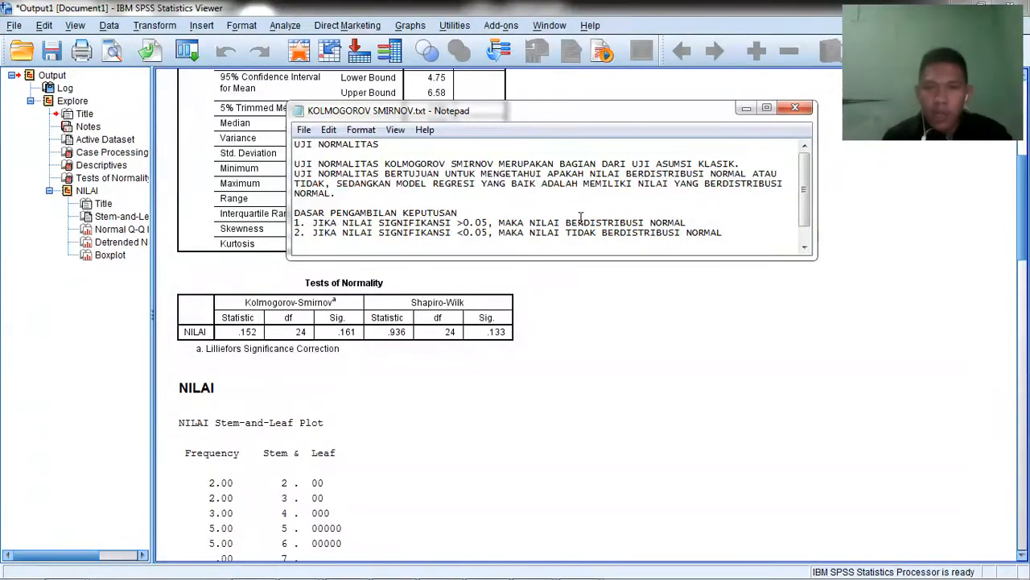
left_click(358, 326)
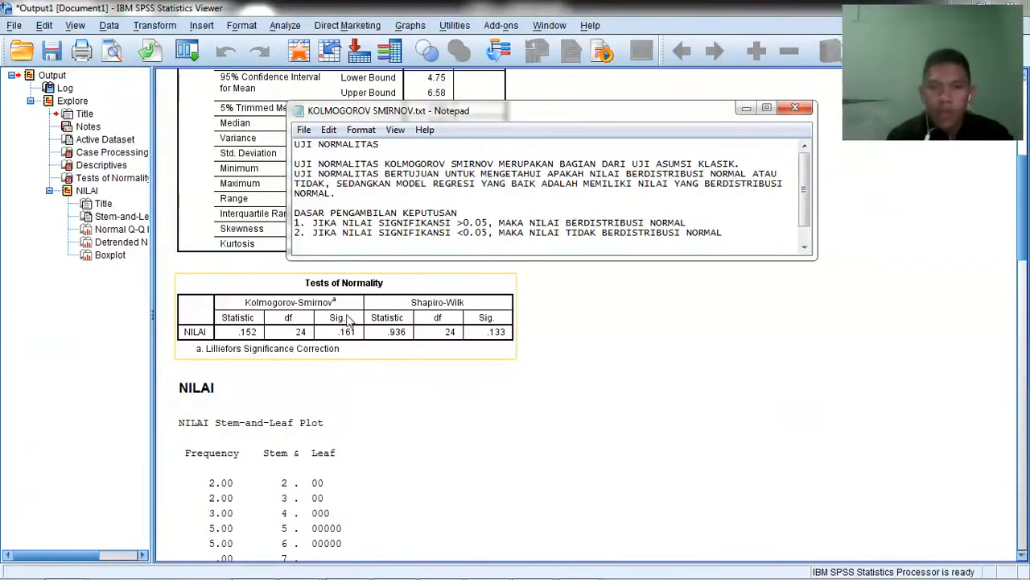
left_click(450, 269)
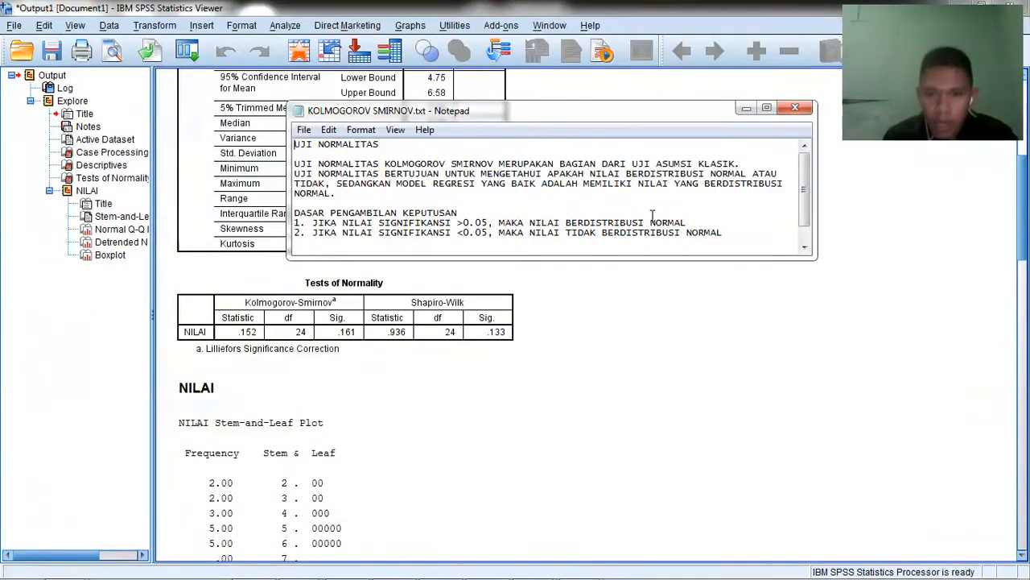
left_click(746, 108)
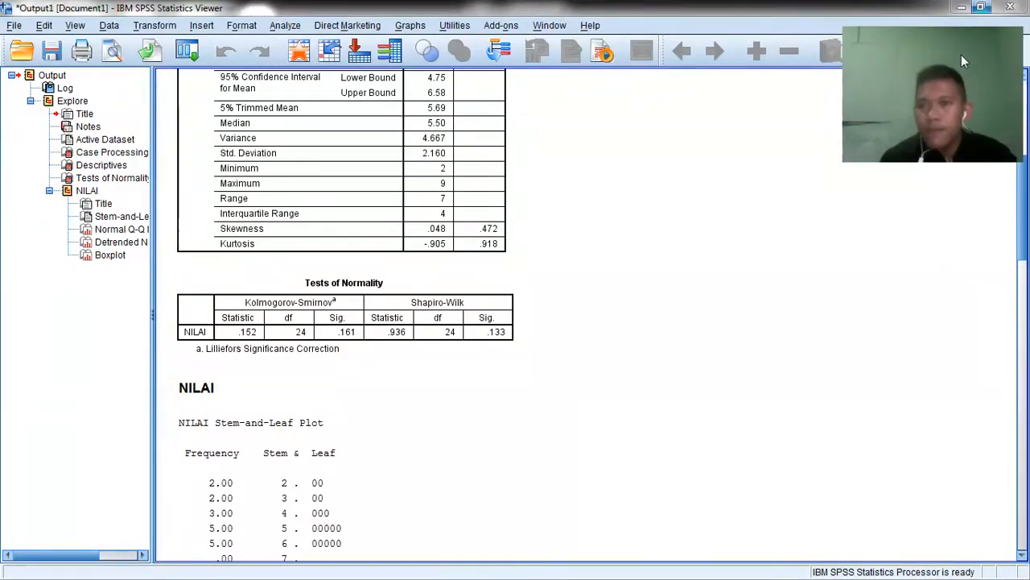
Step: Close the Explore output document without saving it and return to the Data Editor
left_click_drag(961, 55, 964, 112)
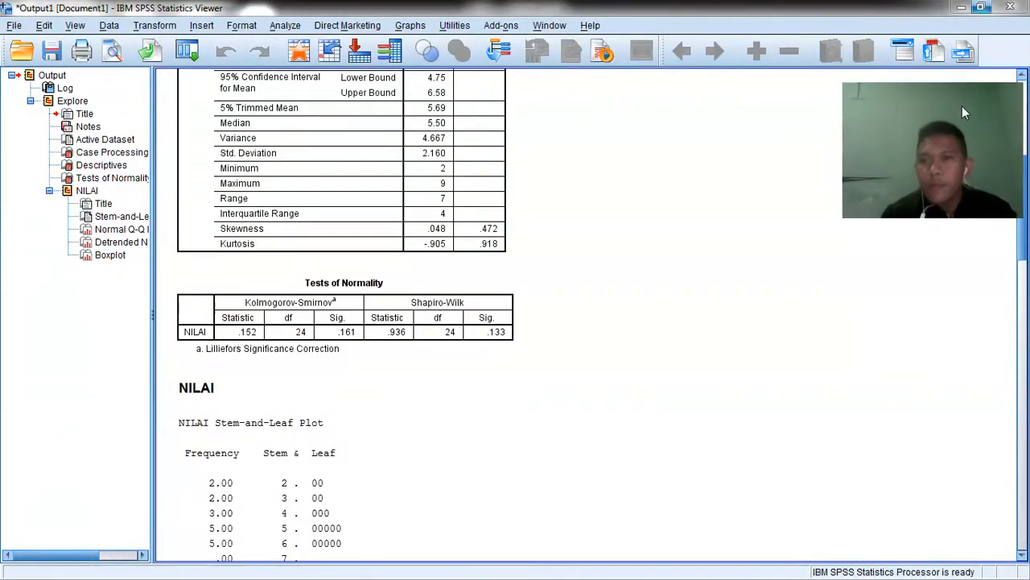
left_click(1011, 7)
left_click(514, 317)
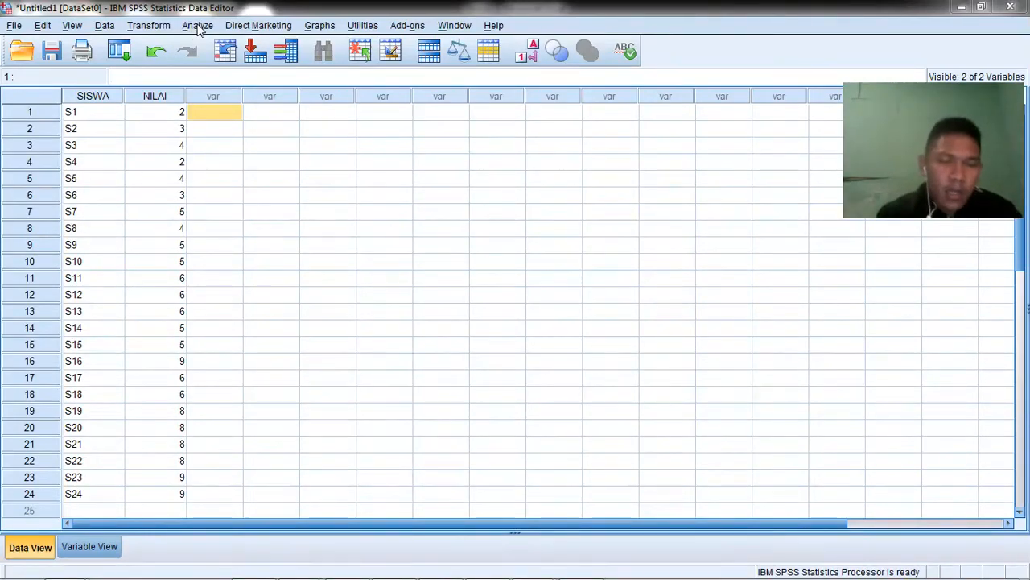
Step: Run the legacy one-sample Kolmogorov-Smirnov nonparametric test on NILAI against the Normal distribution
left_click(197, 25)
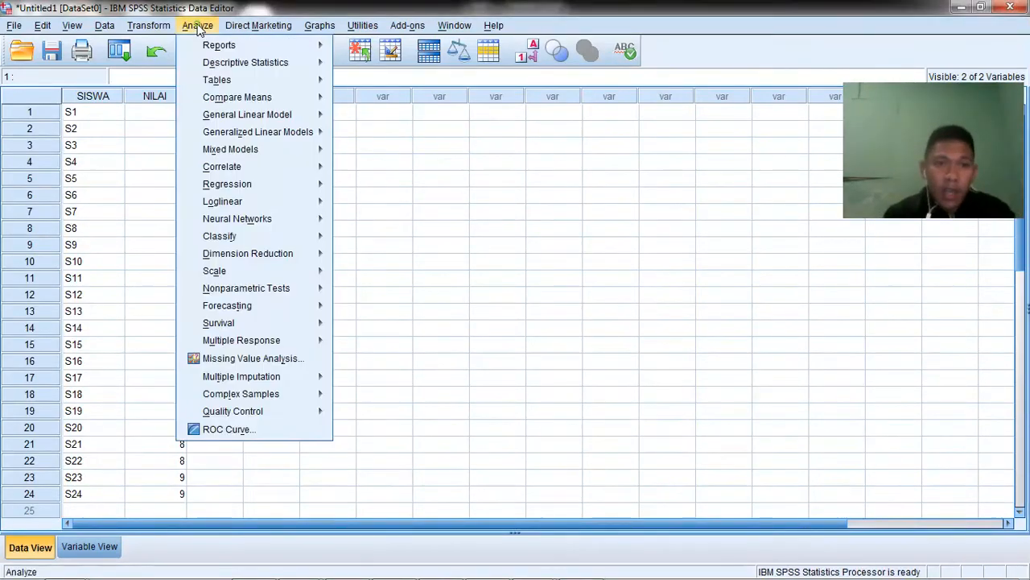
mouse_move(279, 259)
mouse_move(281, 291)
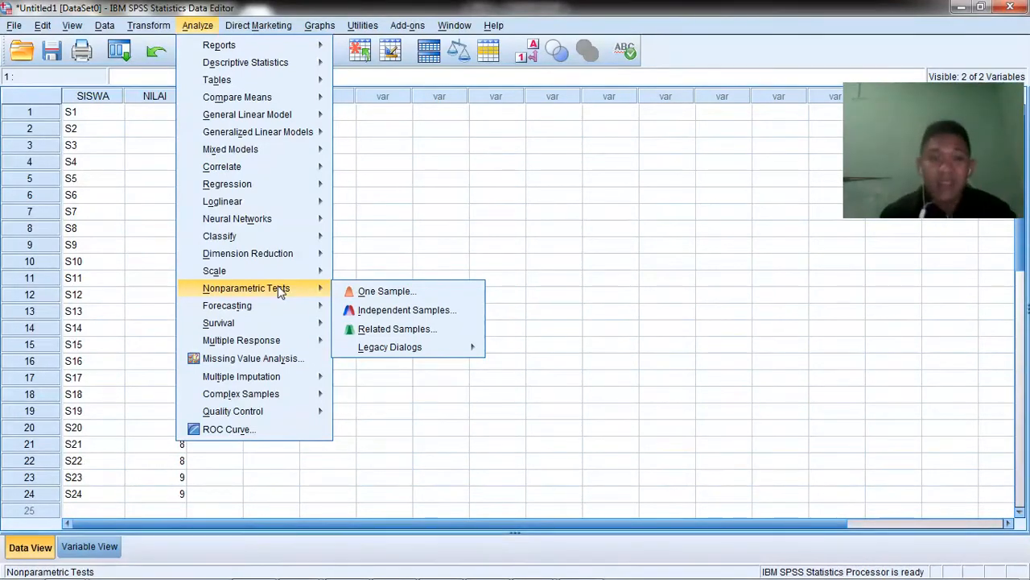
mouse_move(401, 355)
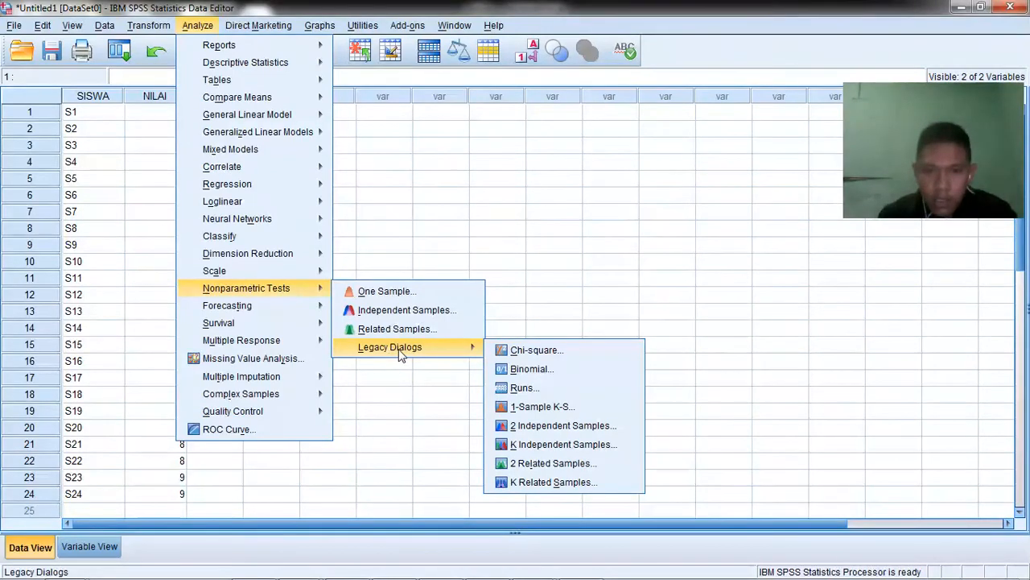
left_click(567, 405)
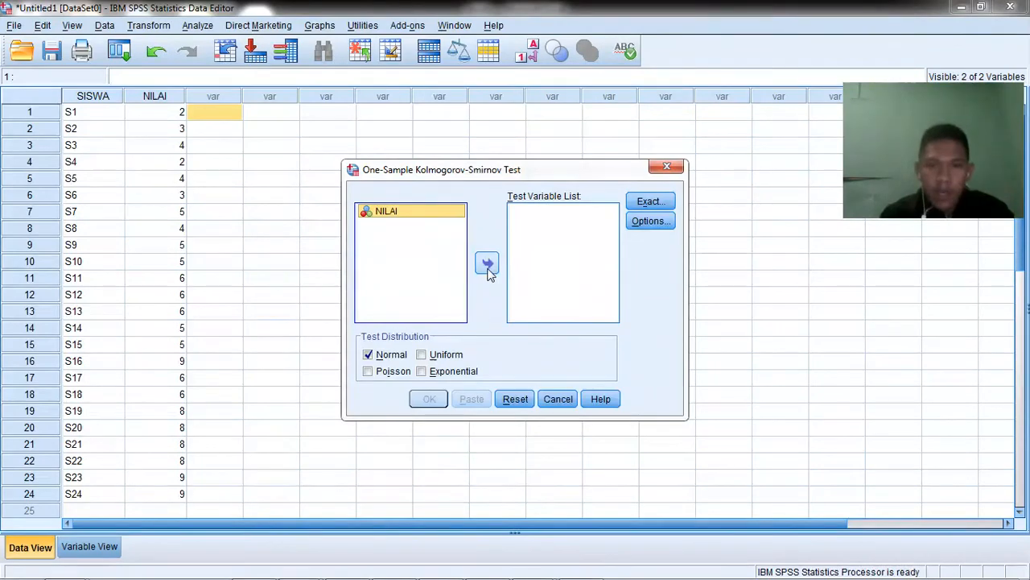
left_click(487, 266)
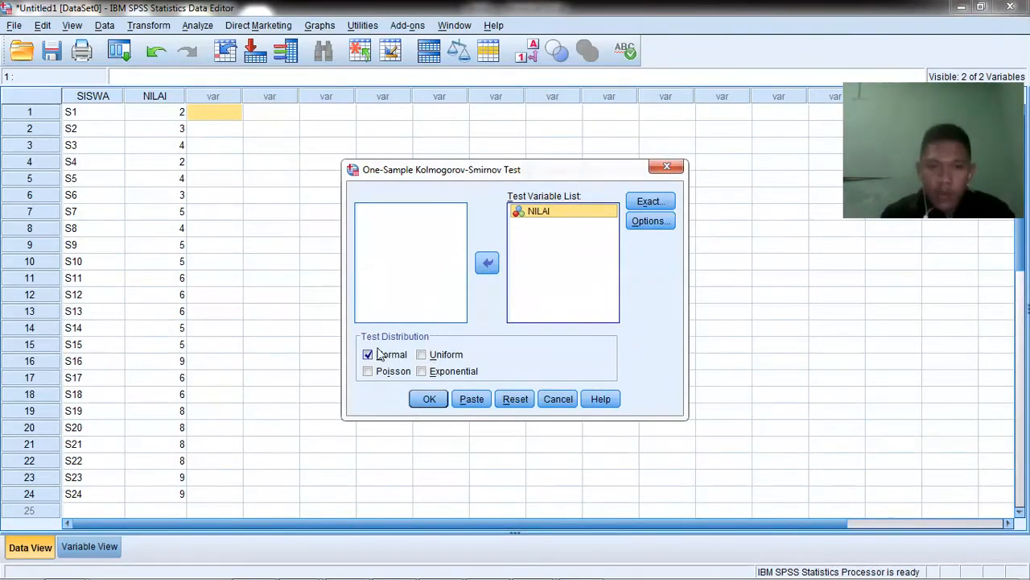
left_click(429, 399)
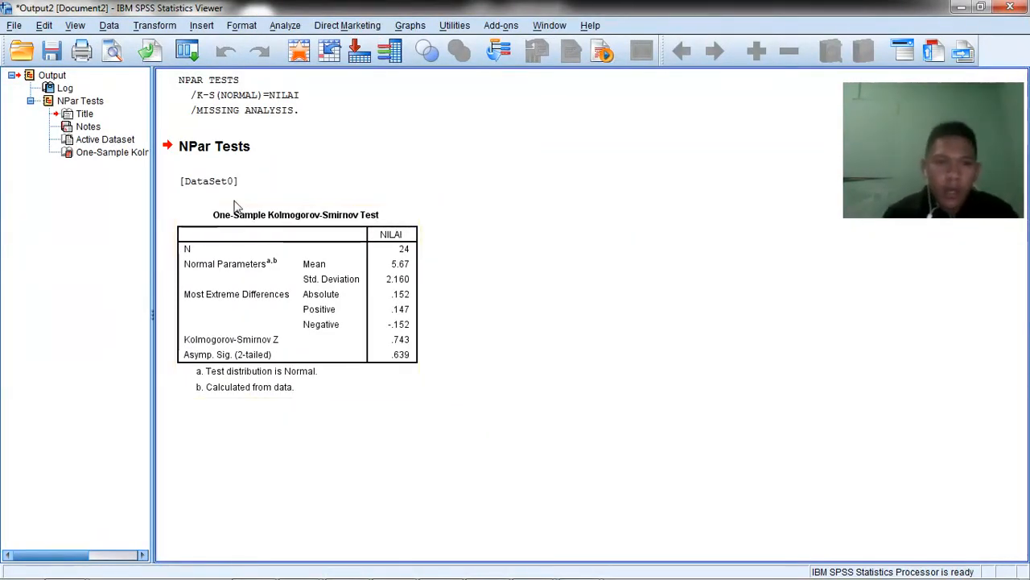
Step: Check the one-sample test's Asymp. Sig. (2-tailed) against the decision rule and conclusion in the KOLMOGOROV SMIRNOV.txt notes
left_click(215, 224)
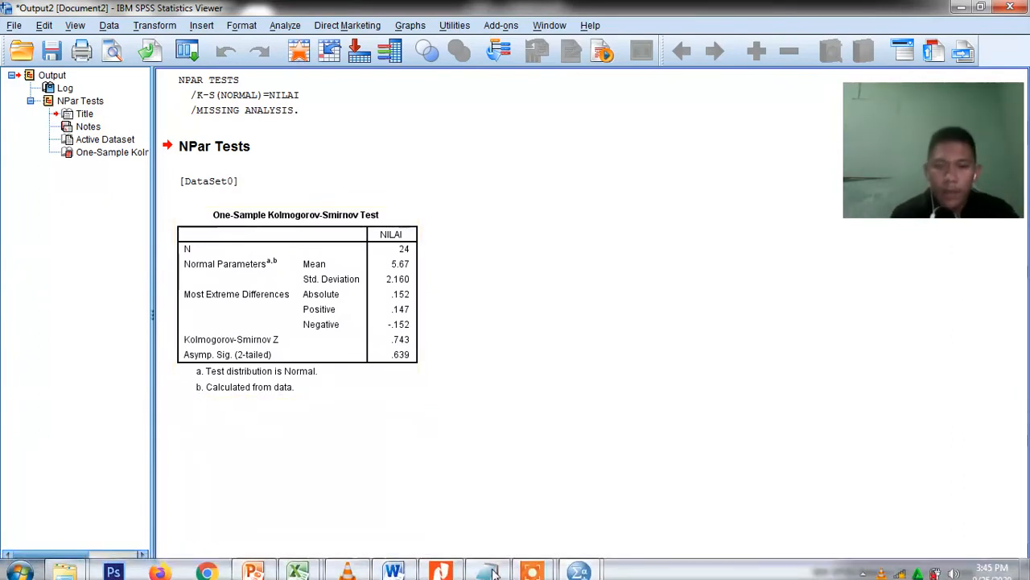
left_click(487, 564)
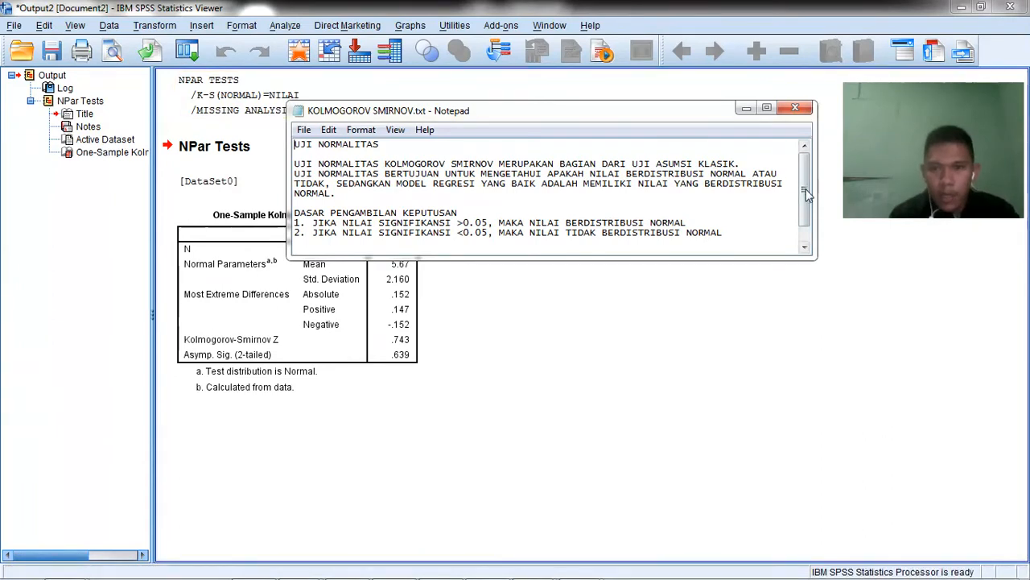
left_click_drag(806, 193, 805, 223)
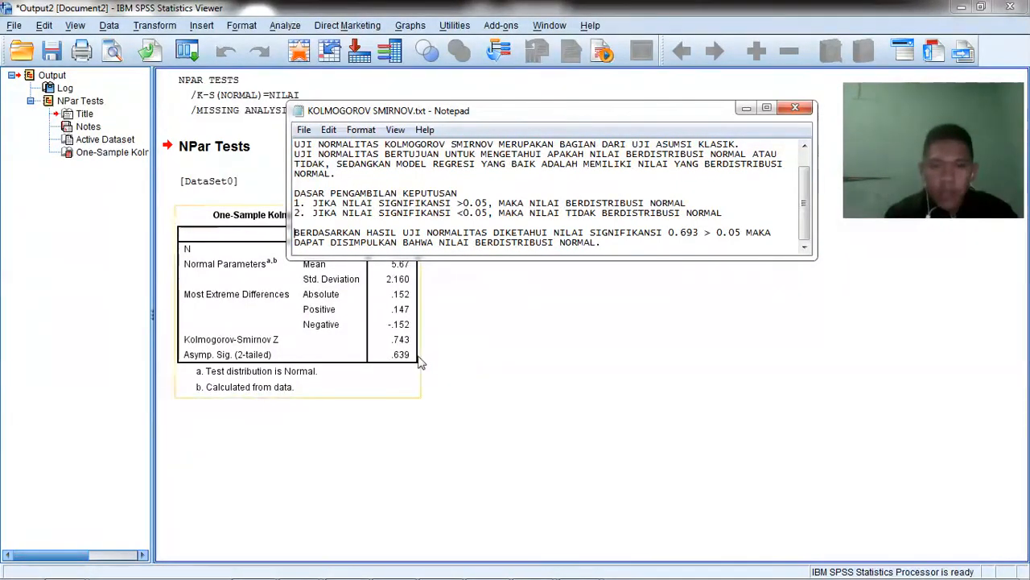
left_click(668, 233)
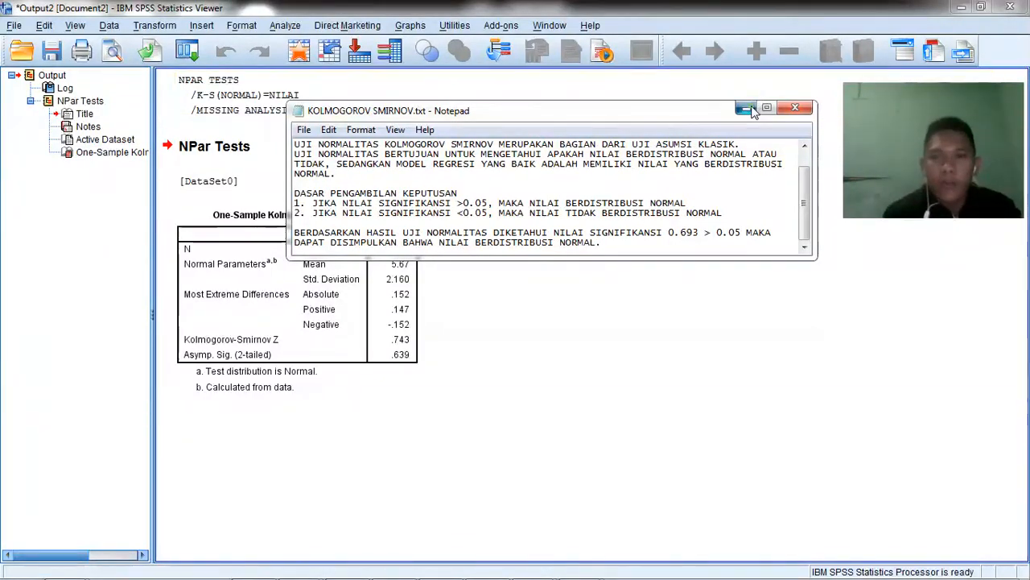
left_click(795, 107)
Step: Close the NPar Tests output document, Output2, without saving its contents
left_click(1010, 10)
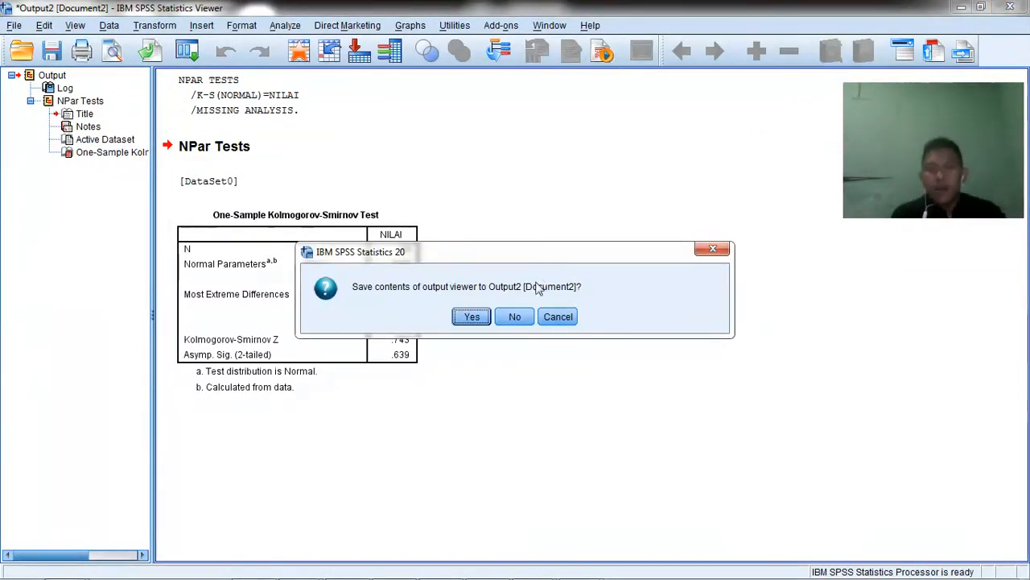
left_click(515, 317)
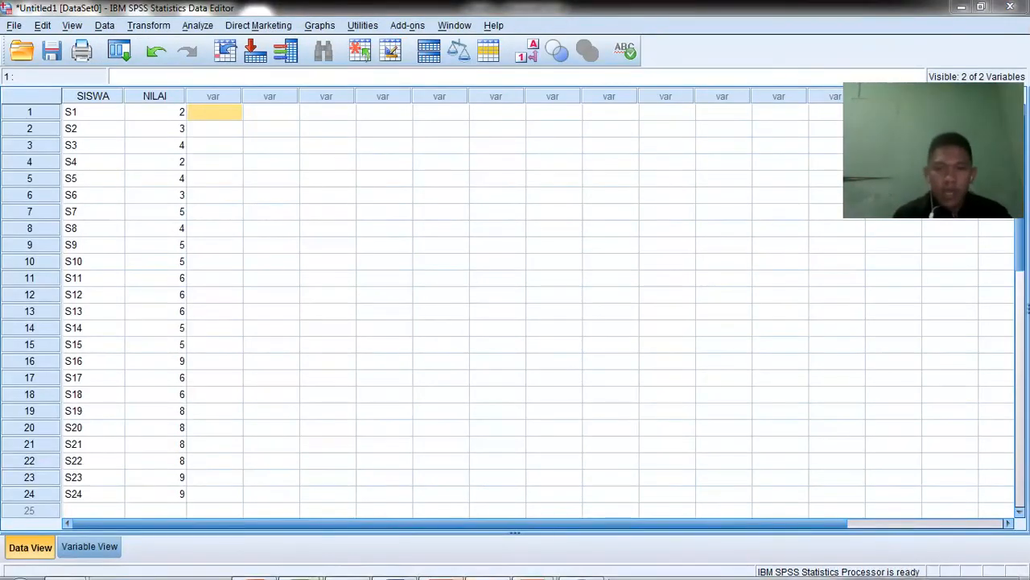
mouse_move(789, 545)
mouse_move(556, 566)
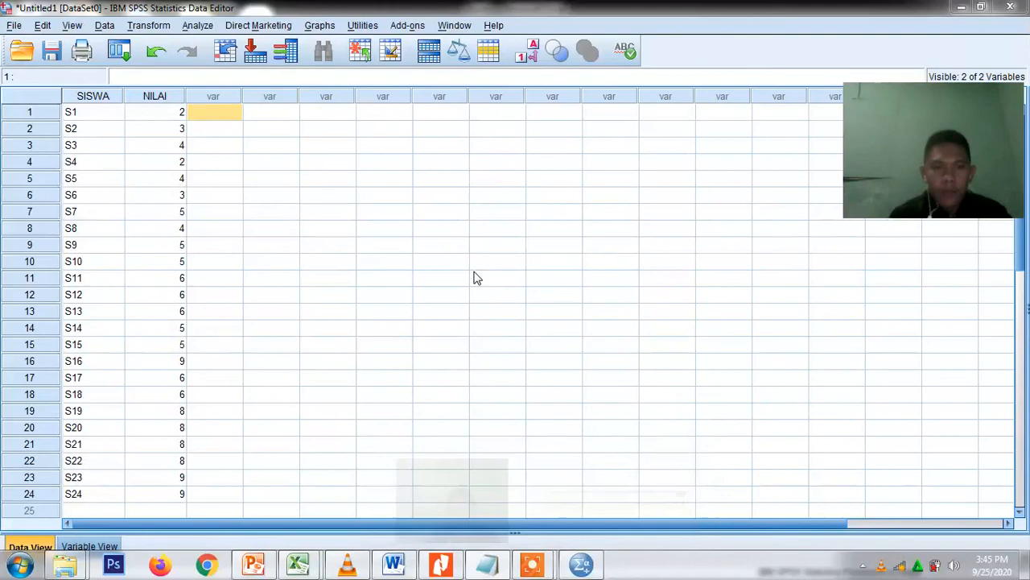
left_click(475, 277)
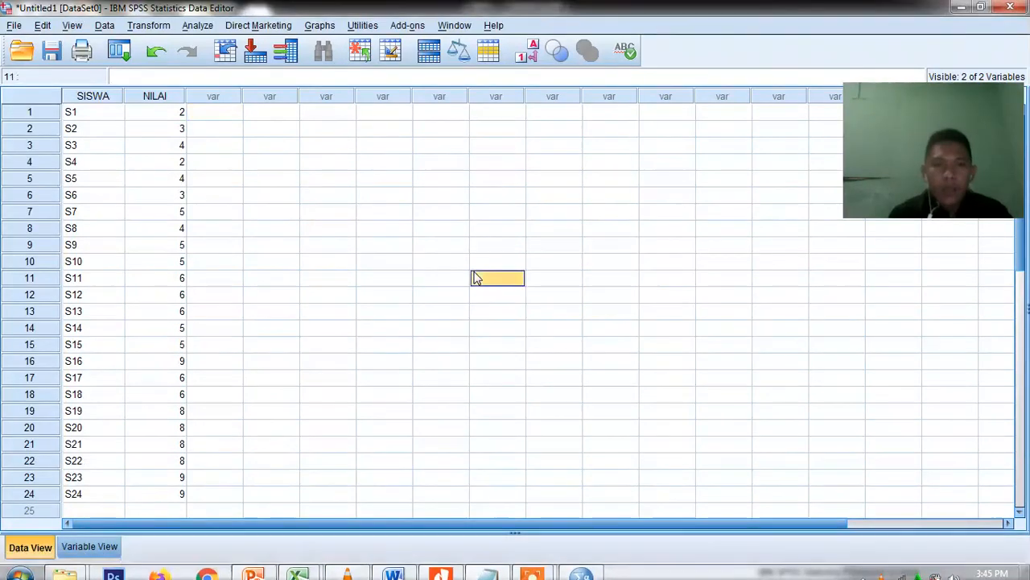